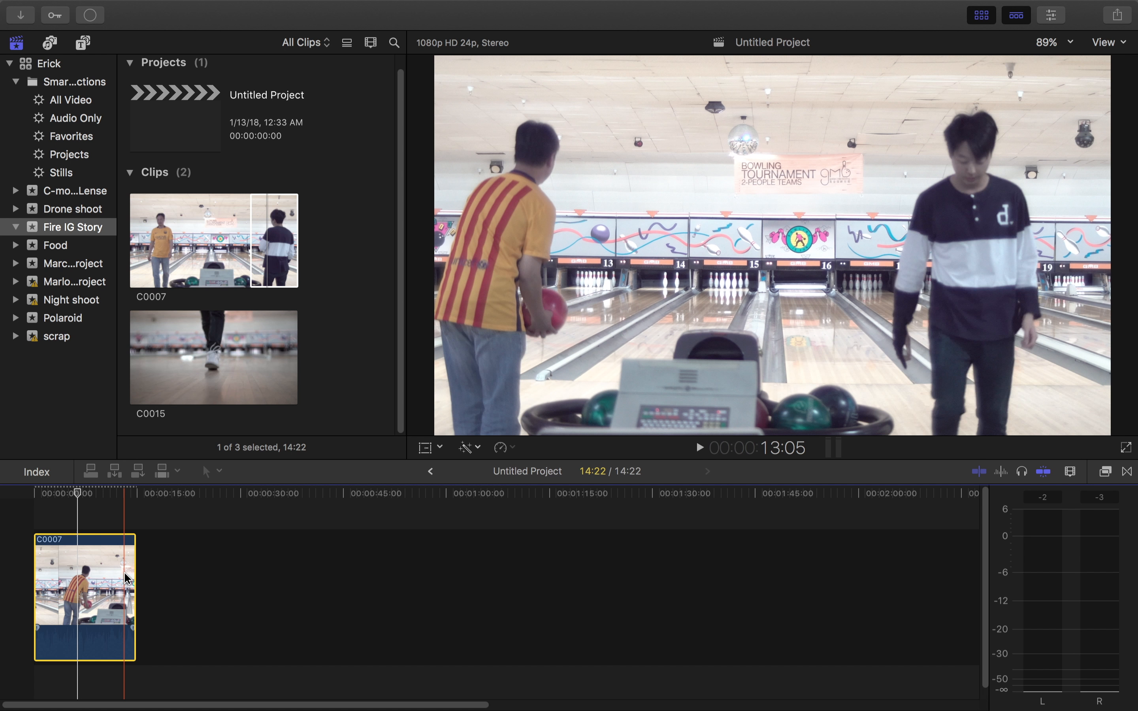
# Step: Split the C0007 clip at 6:11 in the timeline and delete the part before the cut
pyautogui.press('b')
pyautogui.click(78, 571)
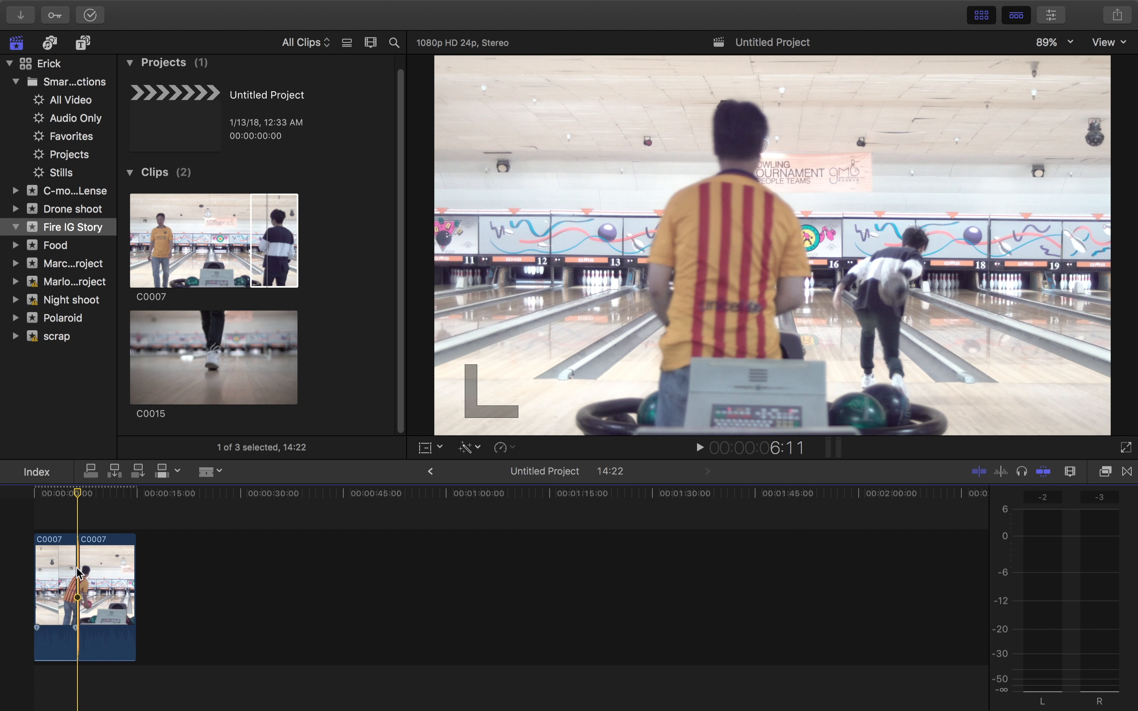
pyautogui.press('a')
pyautogui.click(69, 572)
pyautogui.press('Delete')
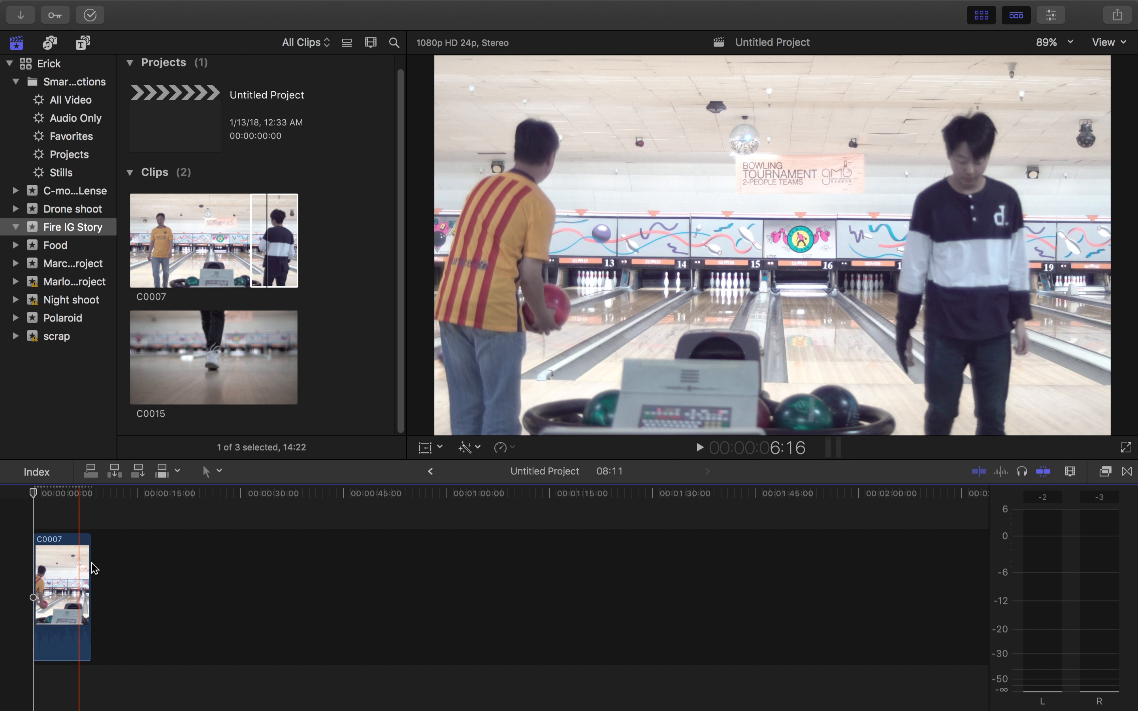
# Step: Trim the end of the C0007 clip so that it is 06:07 long
pyautogui.press('End')
pyautogui.moveTo(89, 563); pyautogui.dragTo(74, 571)
pyautogui.scroll(8, 43, 560)
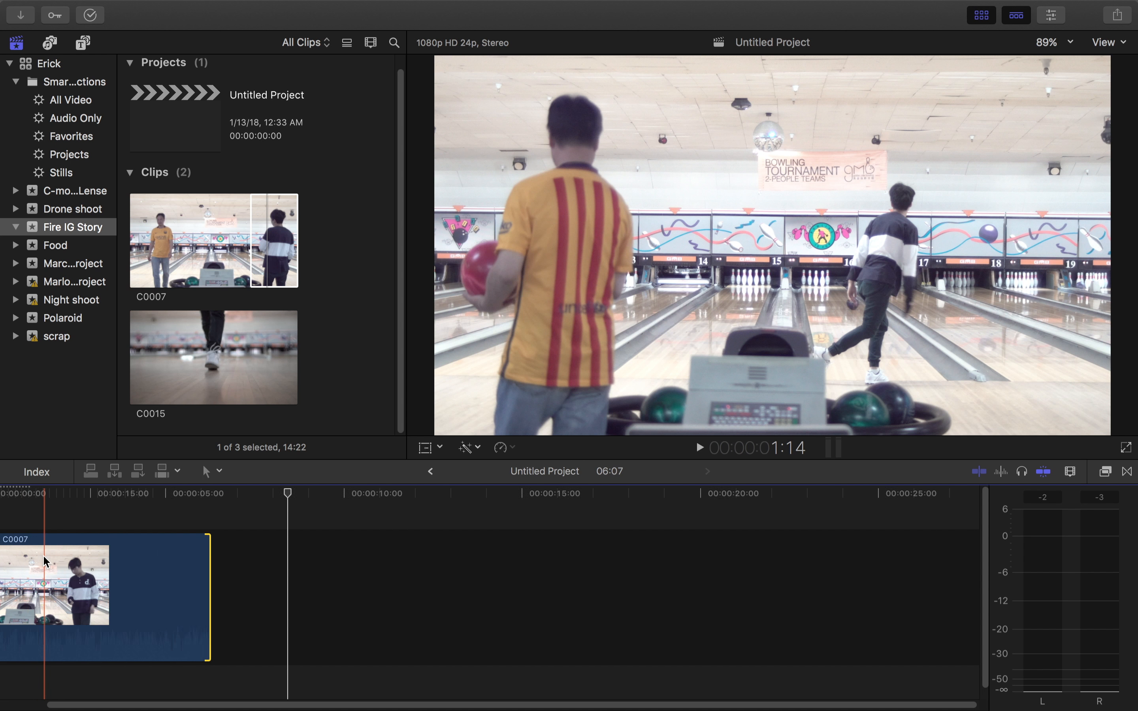
pyautogui.hscroll(-4, 43, 560)
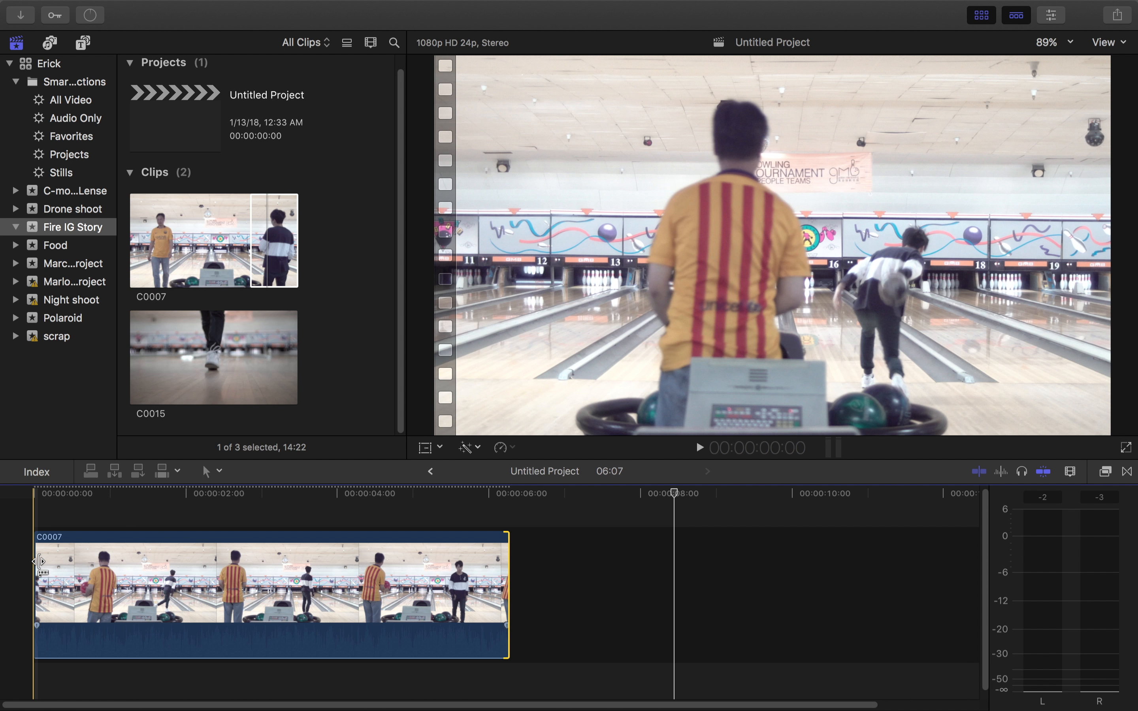
# Step: Slip the footage inside the C0007 clip with the Trim tool so that it starts on earlier material
pyautogui.click(189, 506)
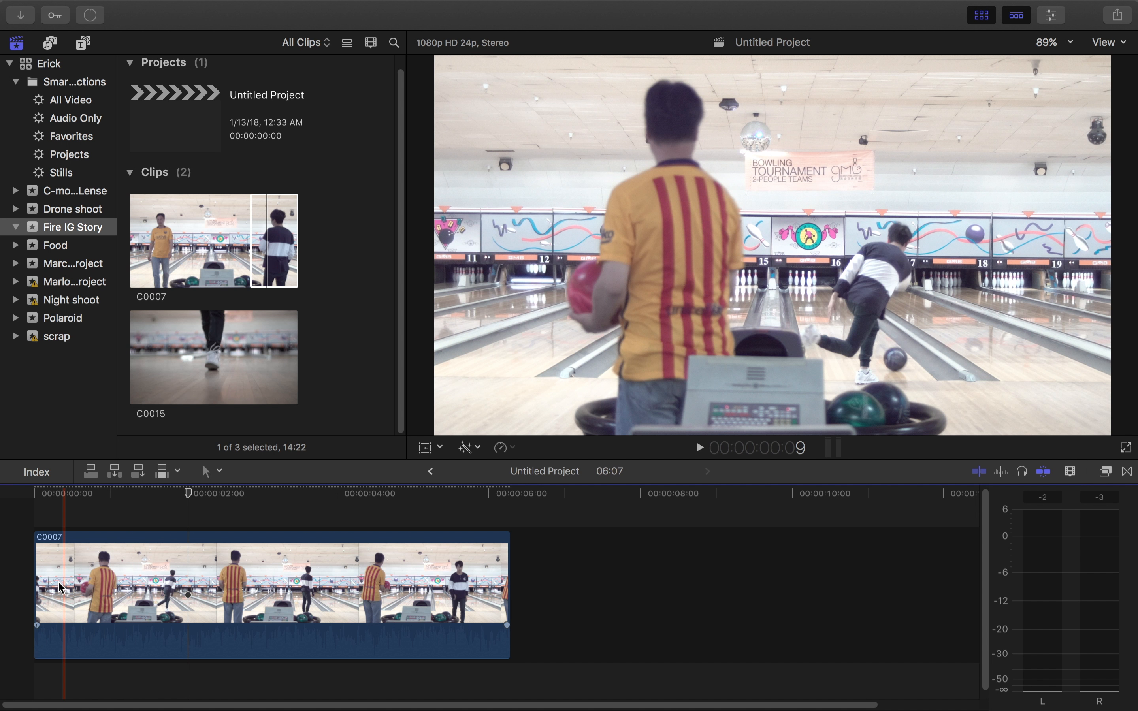
pyautogui.click(109, 585)
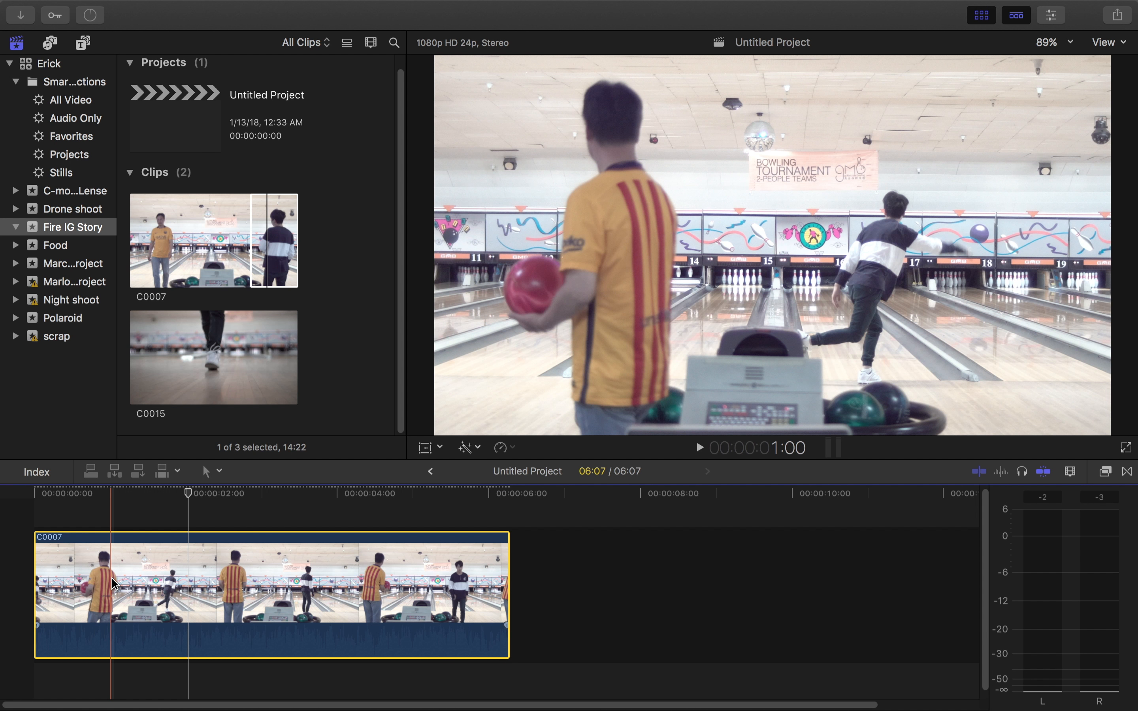
pyautogui.press('s')
pyautogui.moveTo(119, 585); pyautogui.dragTo(212, 586)
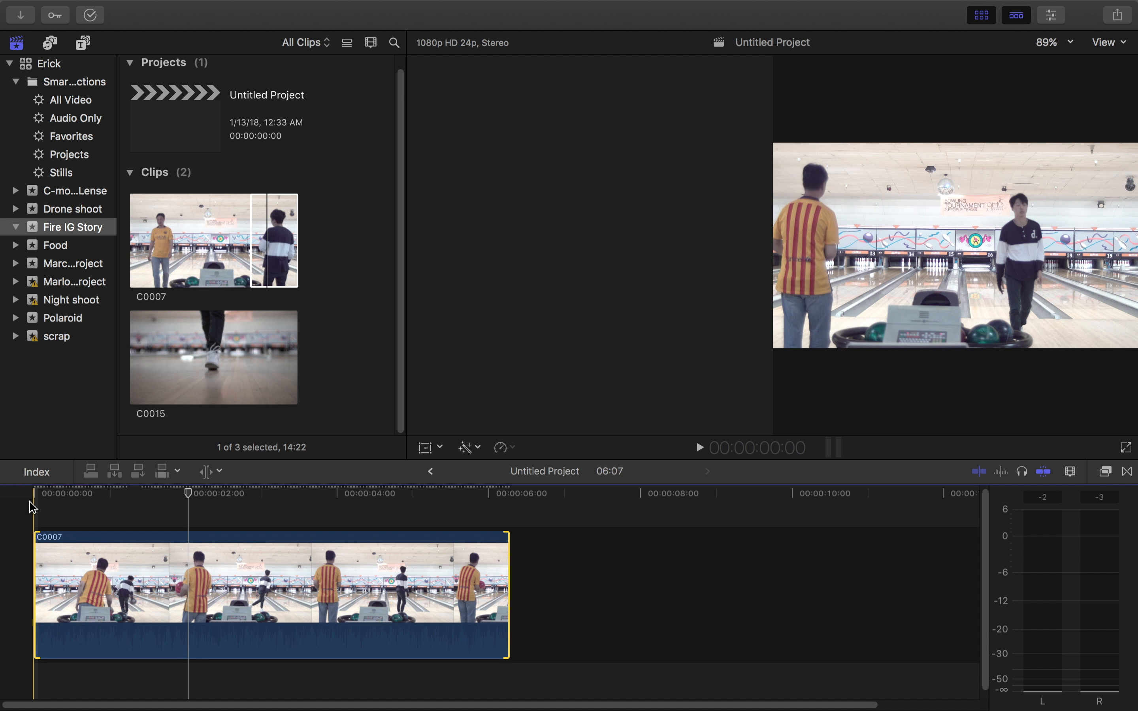
# Step: Play the slipped C0007 clip from its start and extend its end to a duration of 06:20
pyautogui.click(33, 507)
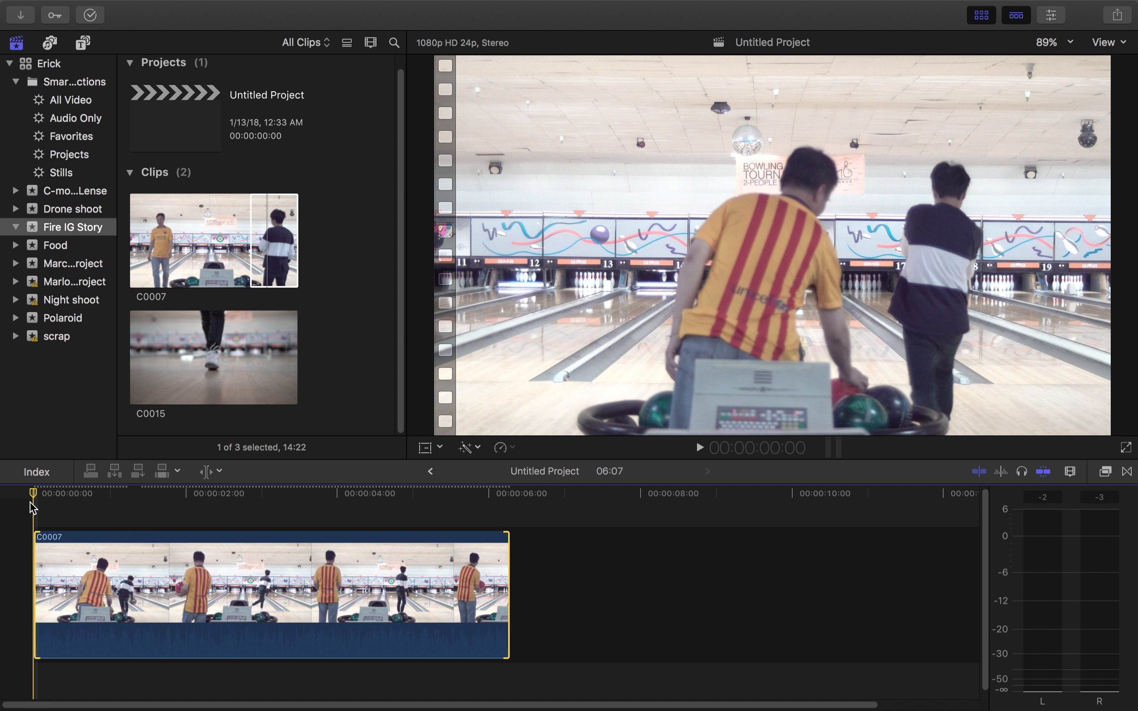
pyautogui.press('space')
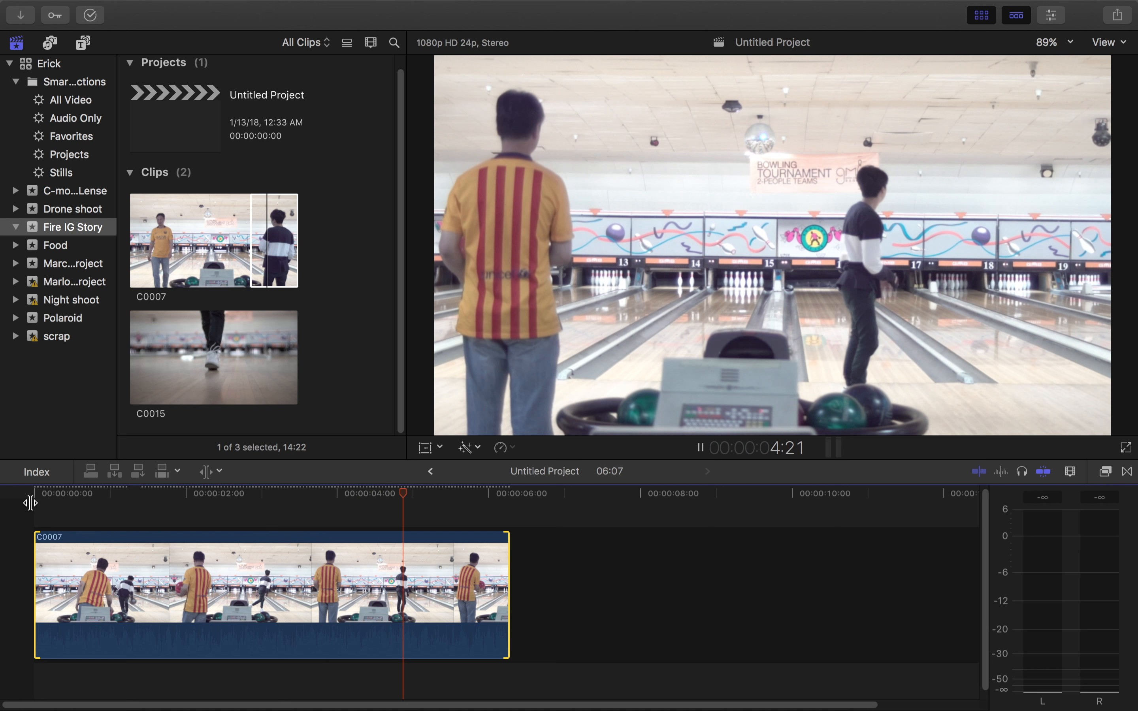
pyautogui.press('space')
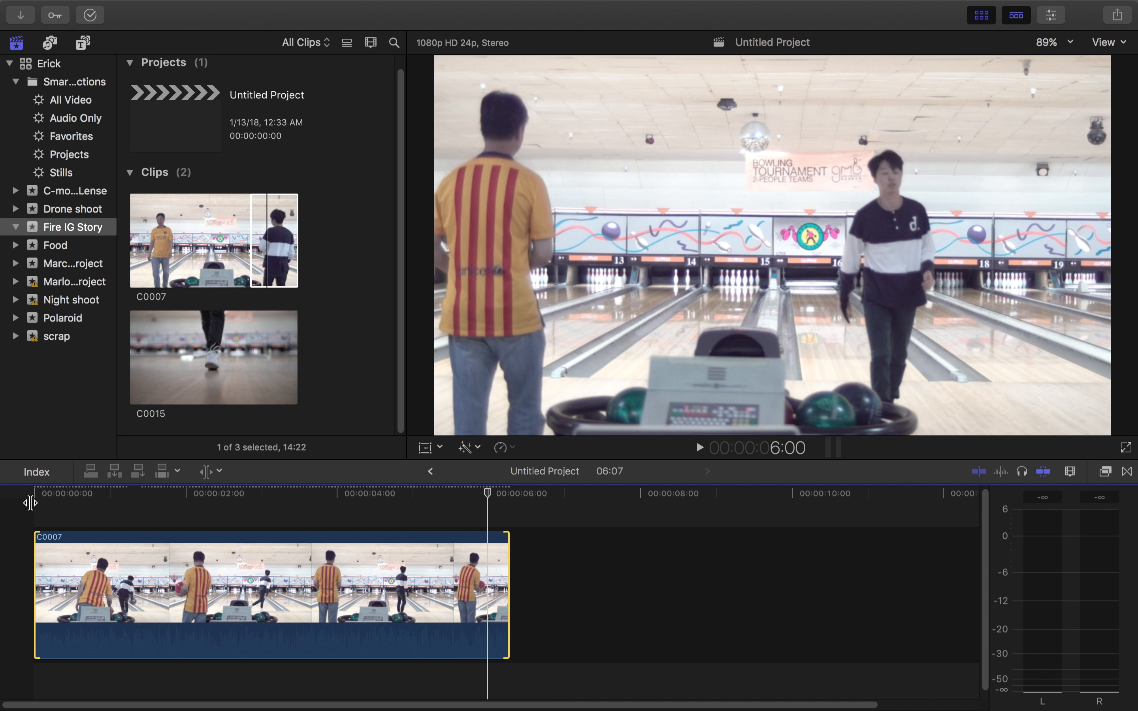
pyautogui.press('space')
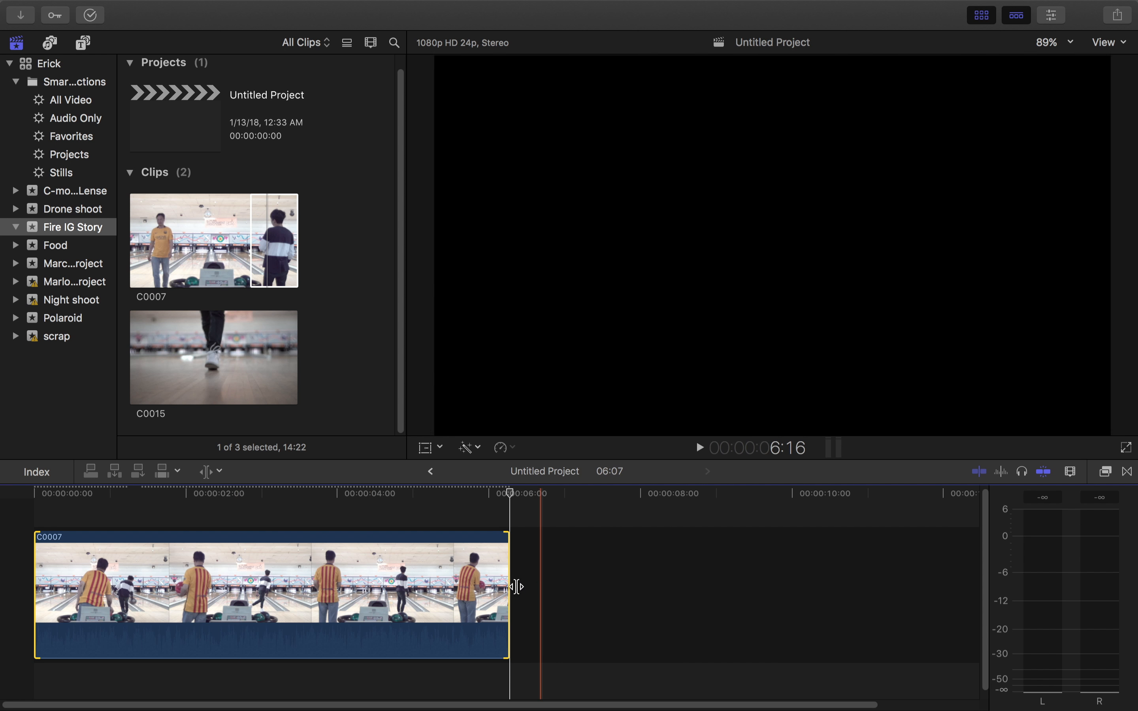
pyautogui.moveTo(512, 587); pyautogui.dragTo(548, 594)
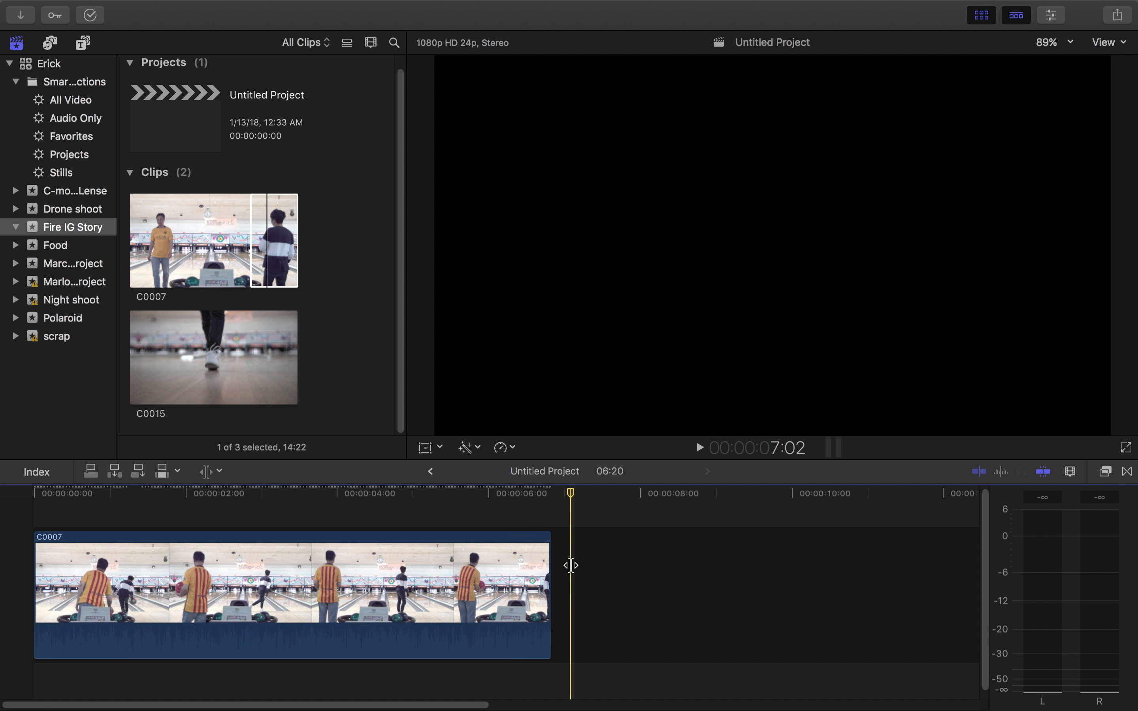
# Step: Mark the first 09:15 of the C0015 source clip and place that range directly after C0007 in the timeline
pyautogui.moveTo(456, 704); pyautogui.dragTo(541, 704)
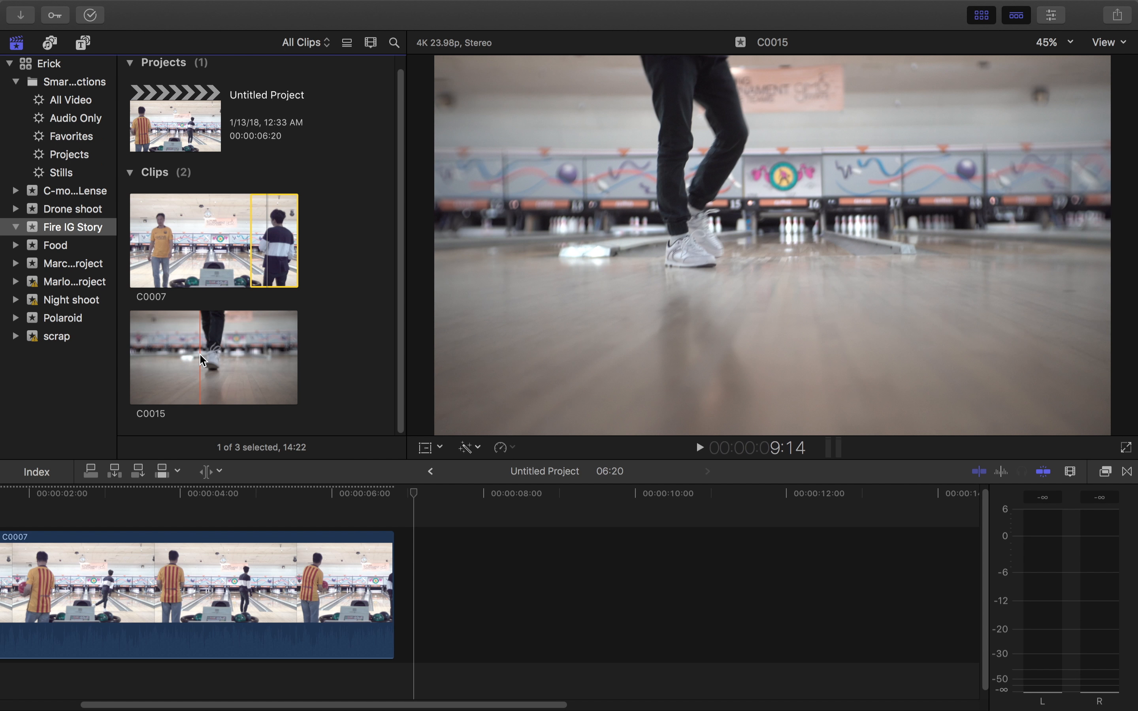
pyautogui.press('o')
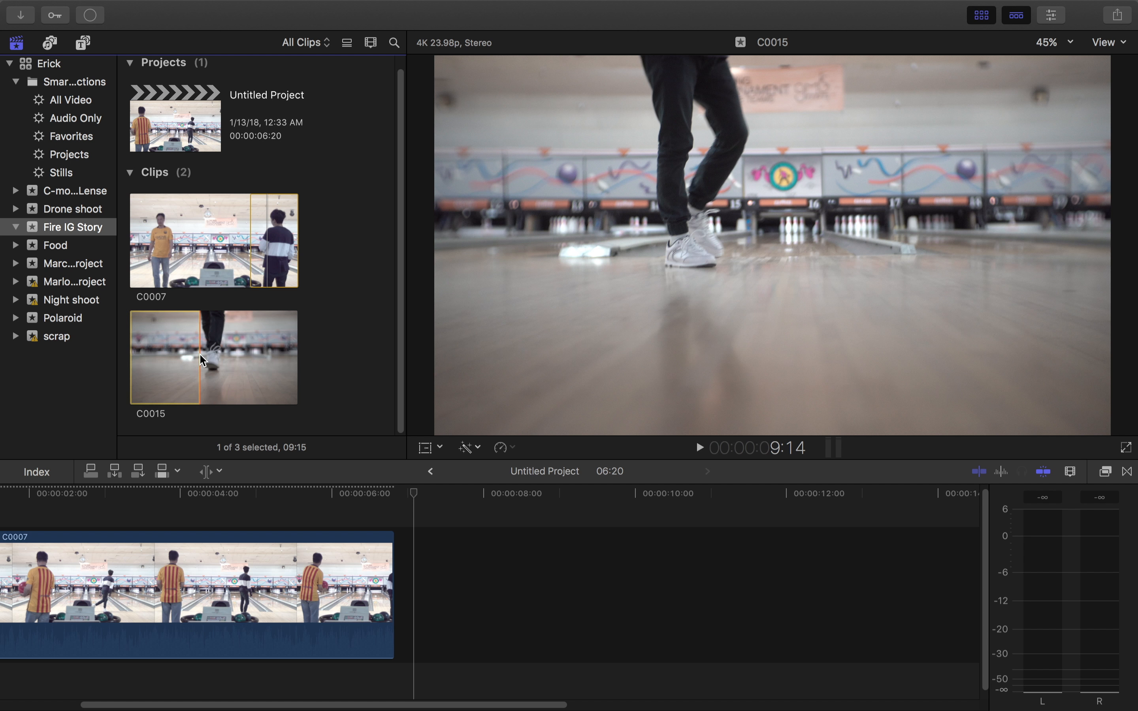
pyautogui.moveTo(178, 346); pyautogui.dragTo(481, 569)
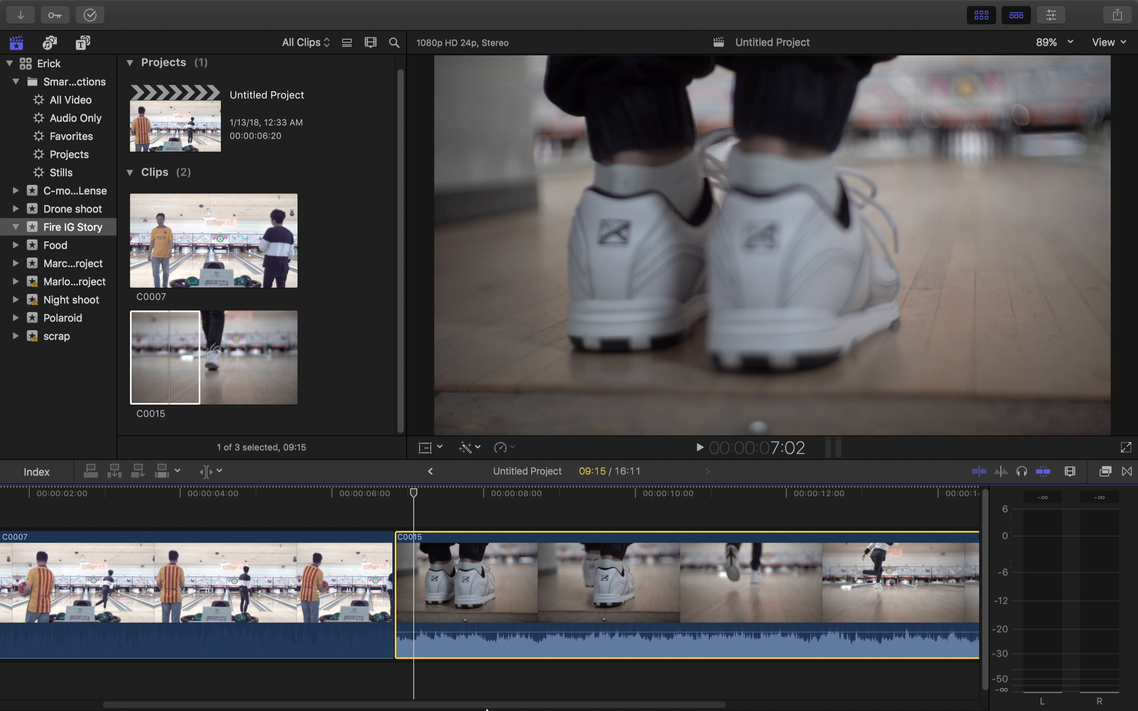
# Step: Trim the start of the C0015 timeline clip until the whole project runs 15:17
pyautogui.moveTo(485, 705); pyautogui.dragTo(652, 688)
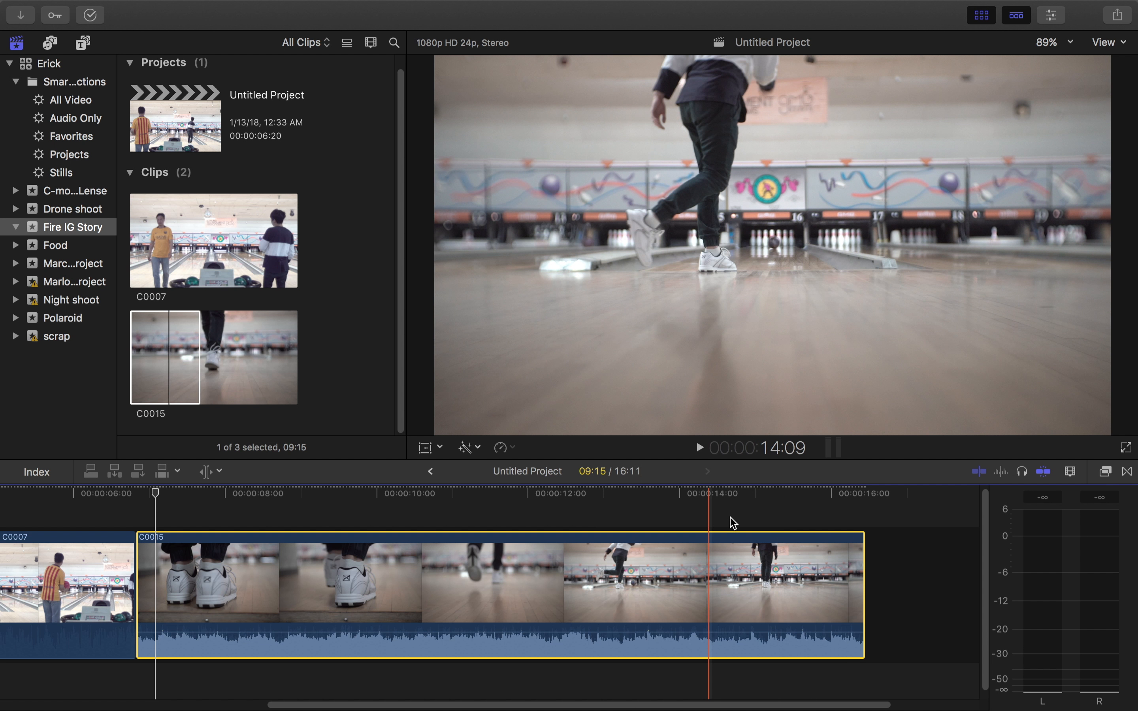
pyautogui.press('a')
pyautogui.click(858, 571)
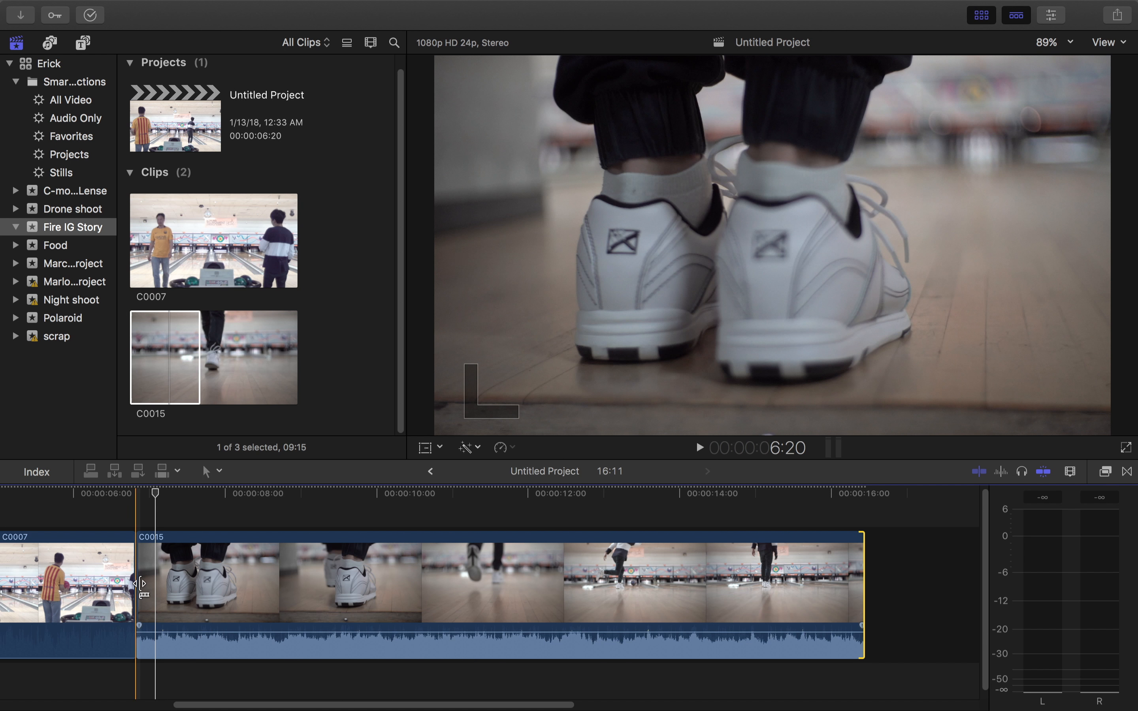
pyautogui.moveTo(143, 585); pyautogui.dragTo(197, 583)
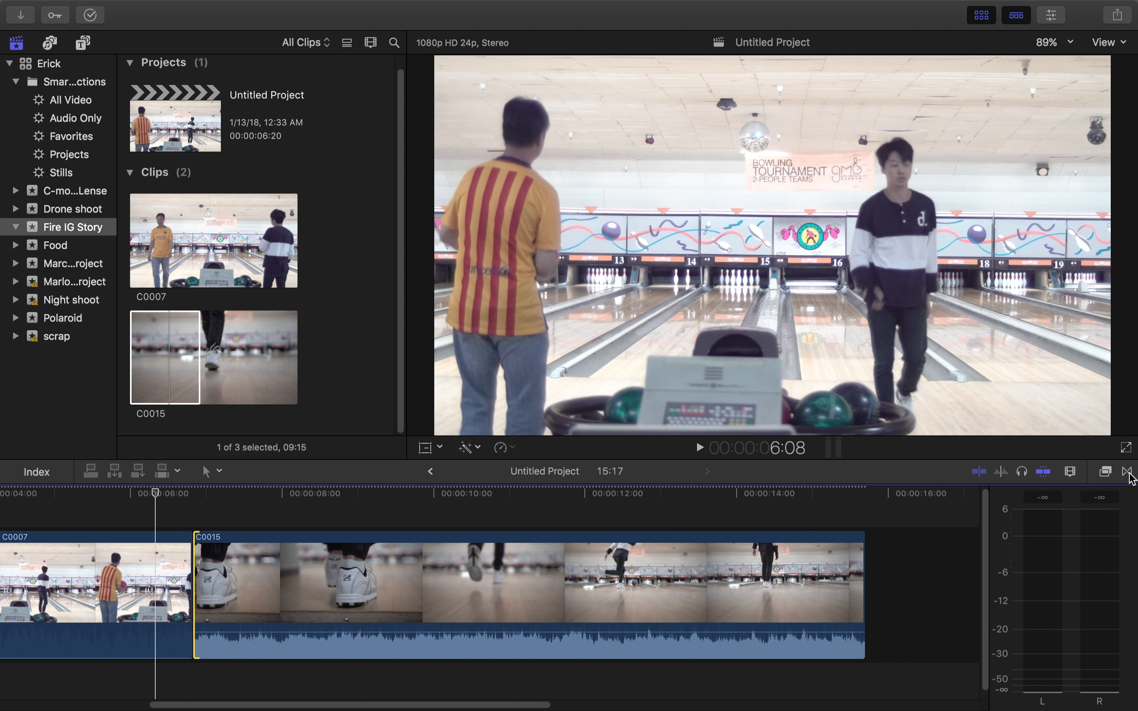
# Step: Add a one-second Cross Dissolve transition at the cut between C0007 and C0015
pyautogui.click(1128, 472)
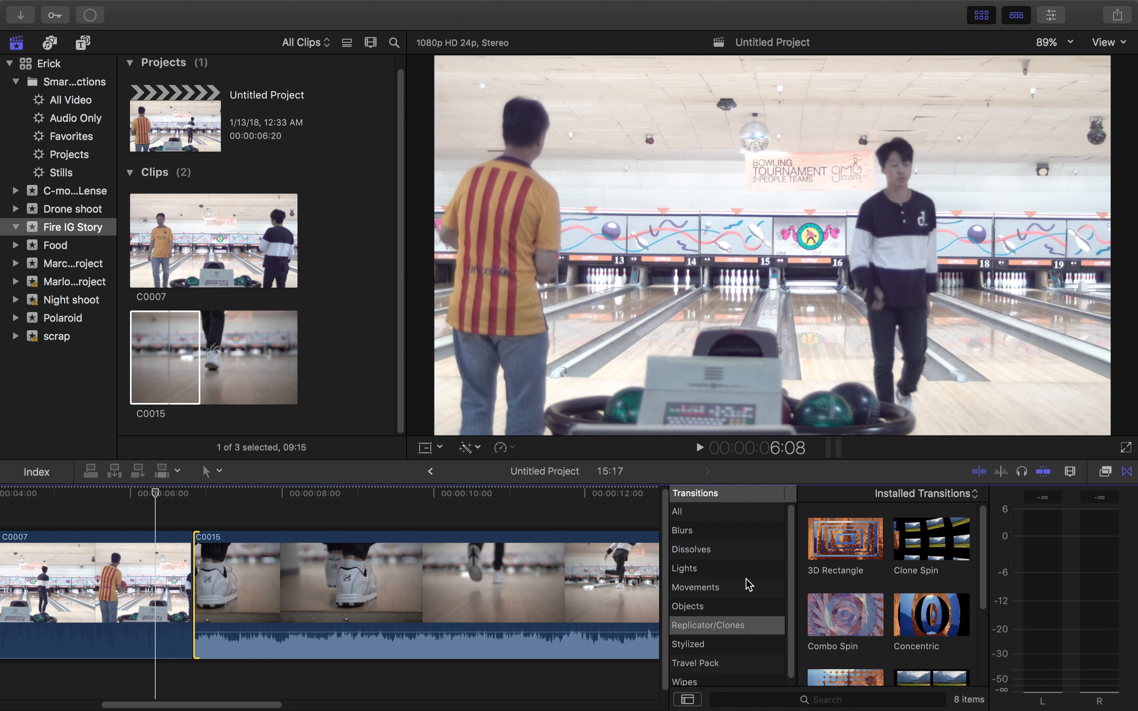
pyautogui.scroll(-1, 748, 583)
pyautogui.click(720, 508)
pyautogui.moveTo(846, 539); pyautogui.dragTo(193, 583)
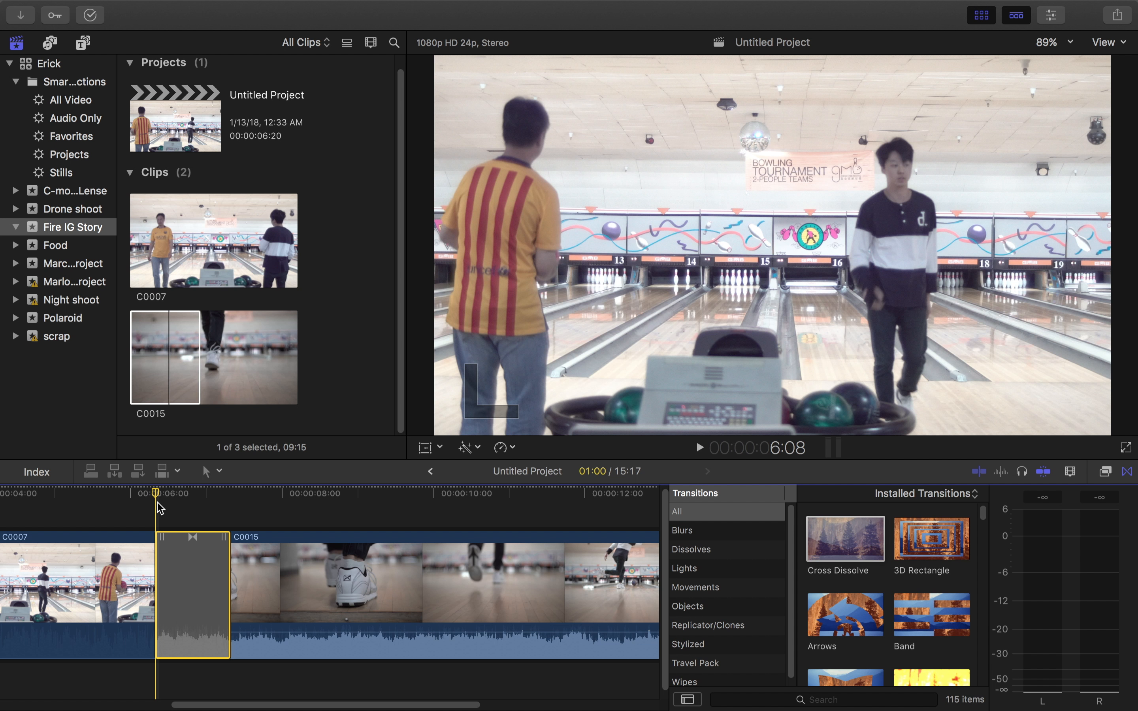
# Step: Play through the transition and step frame by frame through the early part of C0015 to find a cut point
pyautogui.press('space')
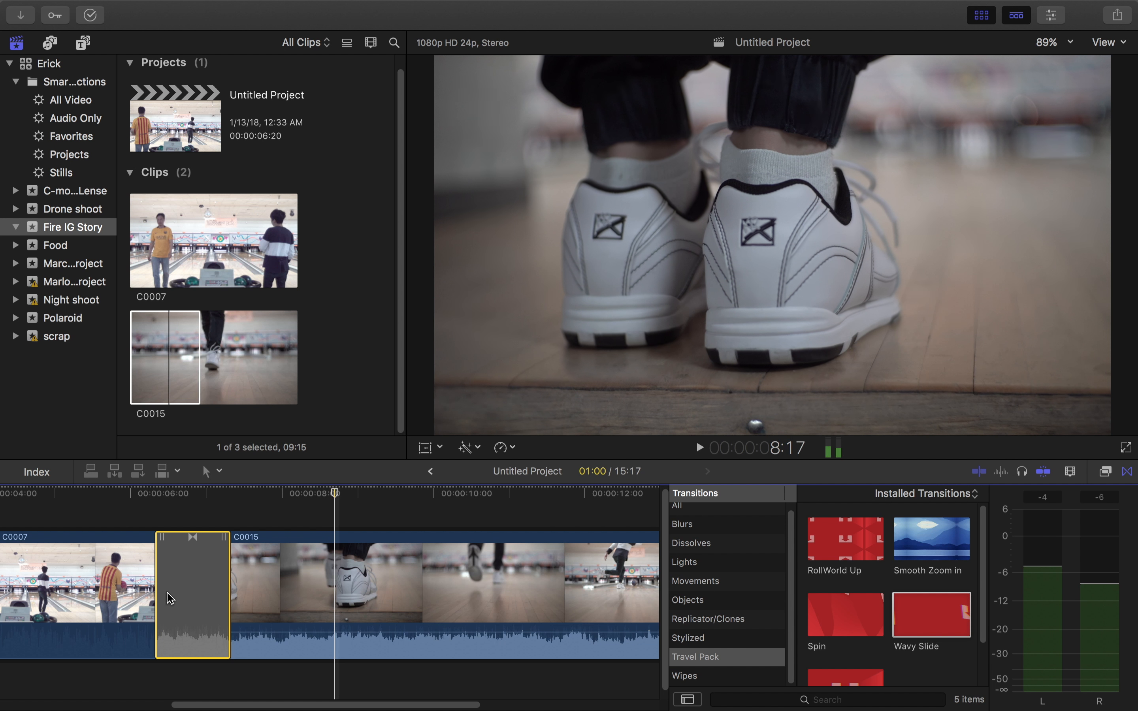
pyautogui.press('Right')
pyautogui.press('Right')
pyautogui.press('Right')
pyautogui.press('Right')
pyautogui.press('Right')
pyautogui.press('Right')
pyautogui.press('Right')
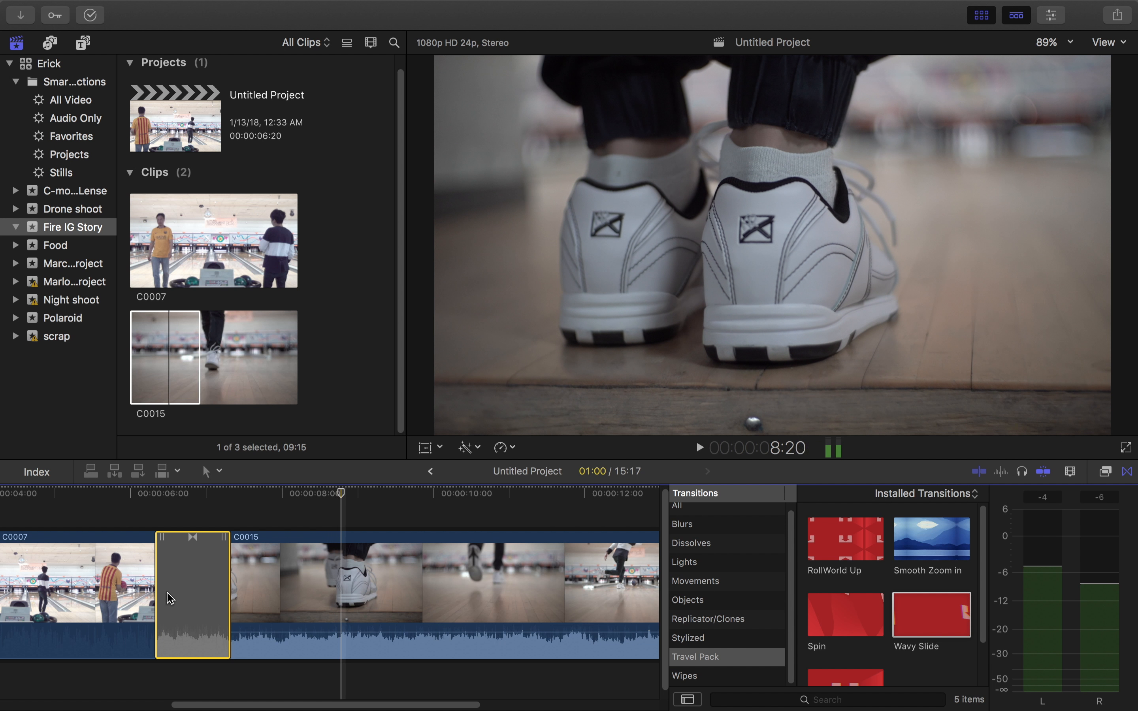
pyautogui.press('Left')
pyautogui.press('Left')
pyautogui.press('Left')
pyautogui.press('Left')
pyautogui.press('Left')
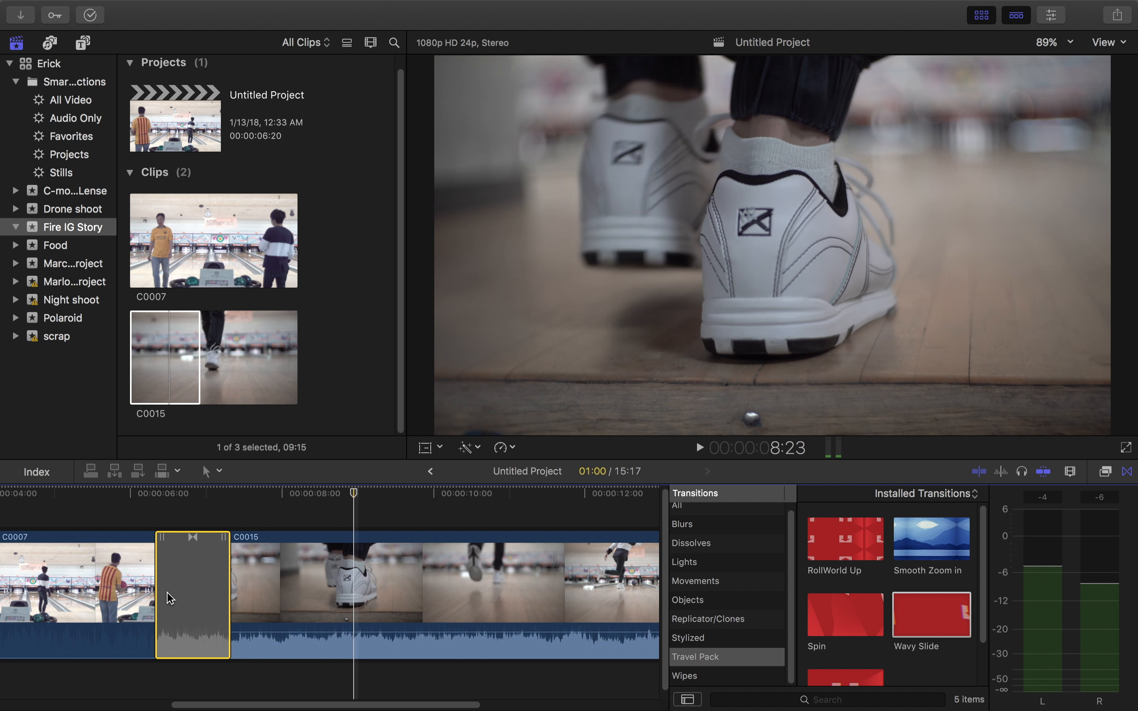
pyautogui.press('Left')
pyautogui.press('Left')
pyautogui.press('Left')
pyautogui.press('Left')
pyautogui.press('Left')
pyautogui.press('Left')
pyautogui.press('Left')
pyautogui.press('Left')
pyautogui.press('Left')
pyautogui.press('Left')
pyautogui.press('Left')
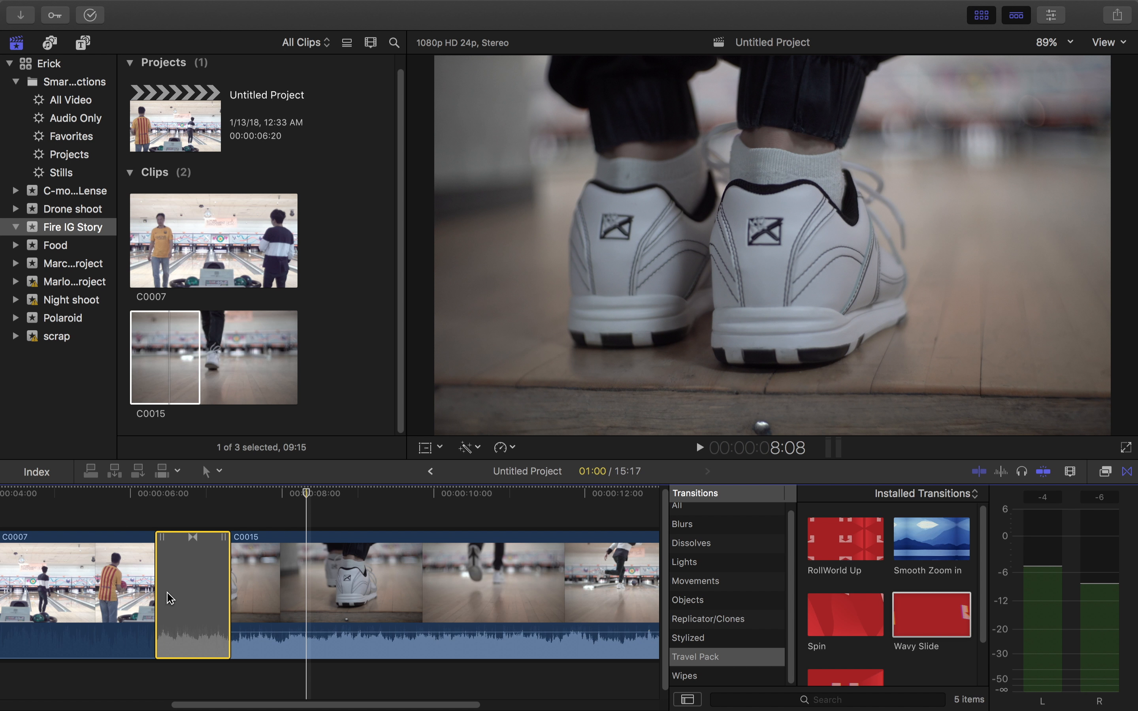
pyautogui.press('Left')
pyautogui.press('Left')
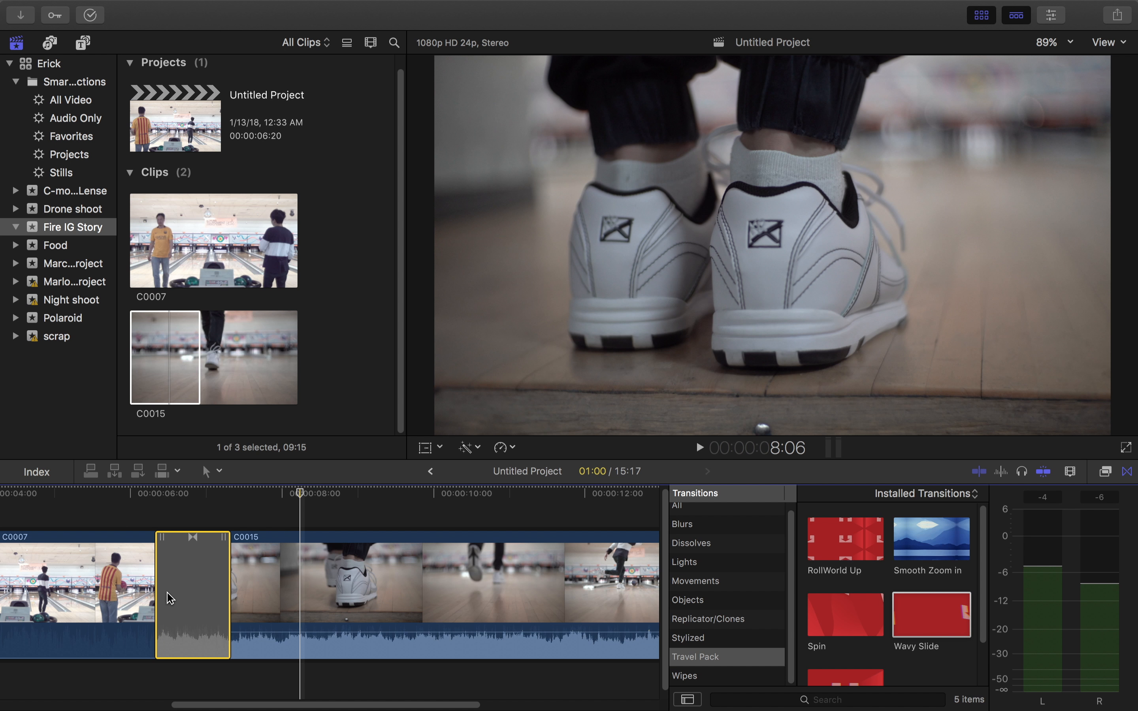
# Step: Split C0015 at about 8:00, delete the short piece after the transition, and play the shortened section
pyautogui.press('b')
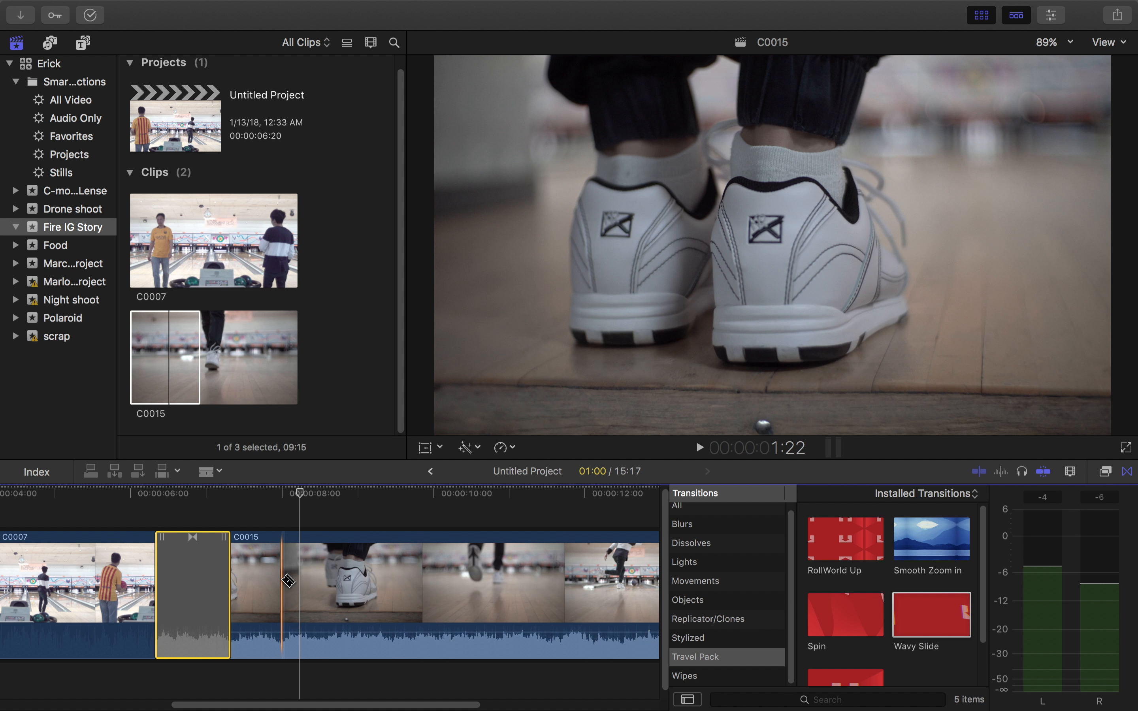
pyautogui.click(284, 580)
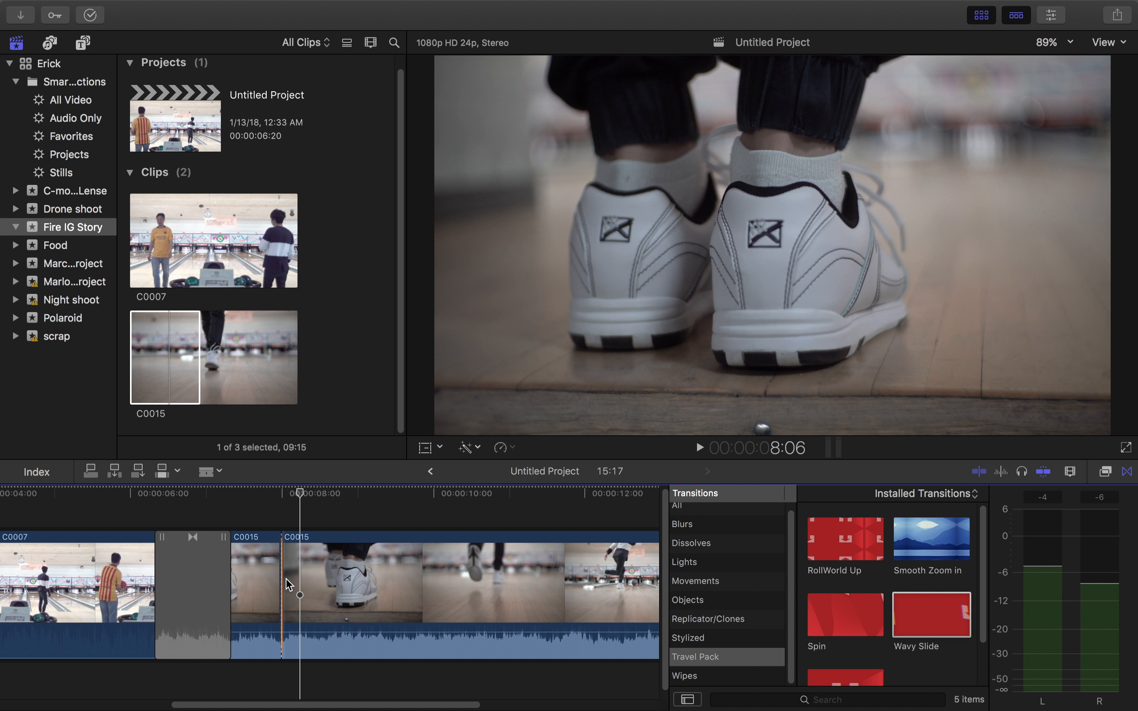
pyautogui.press('a')
pyautogui.click(263, 588)
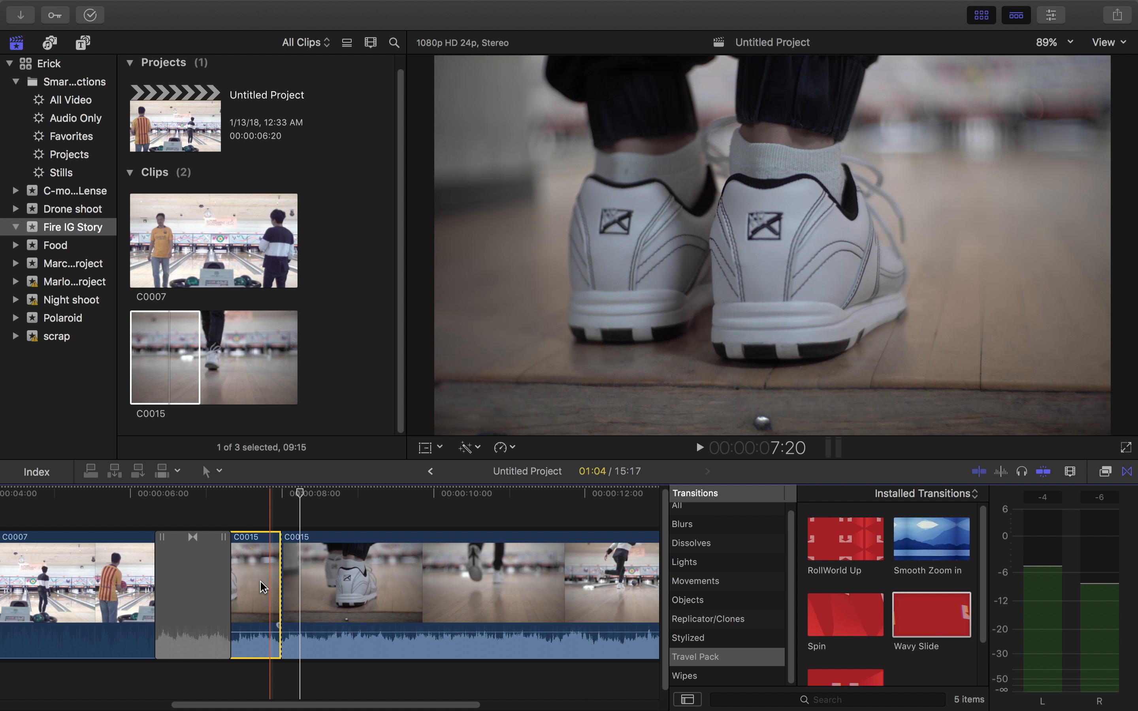
pyautogui.press('Delete')
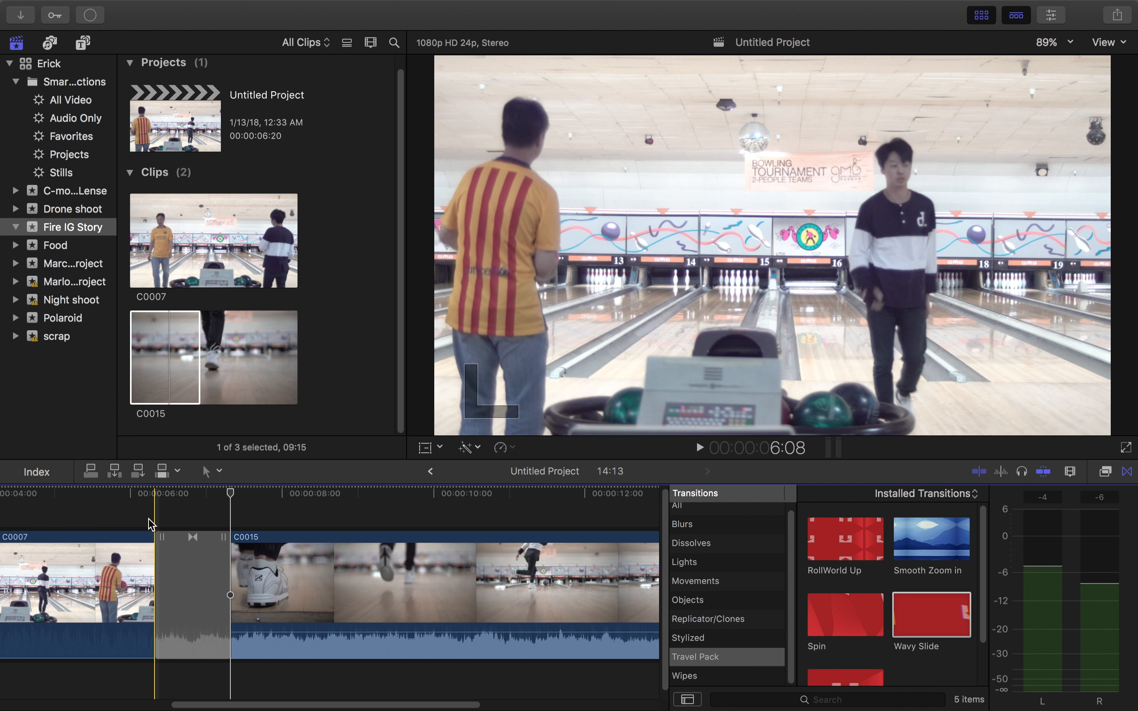
pyautogui.press('space')
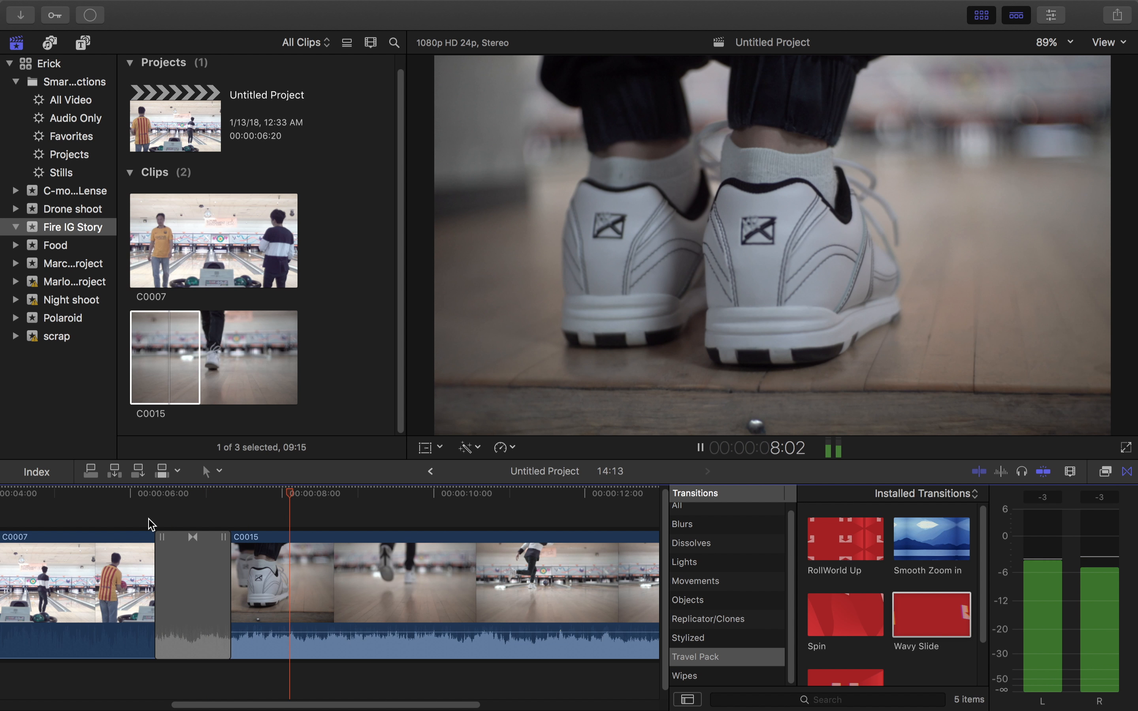
pyautogui.press('space')
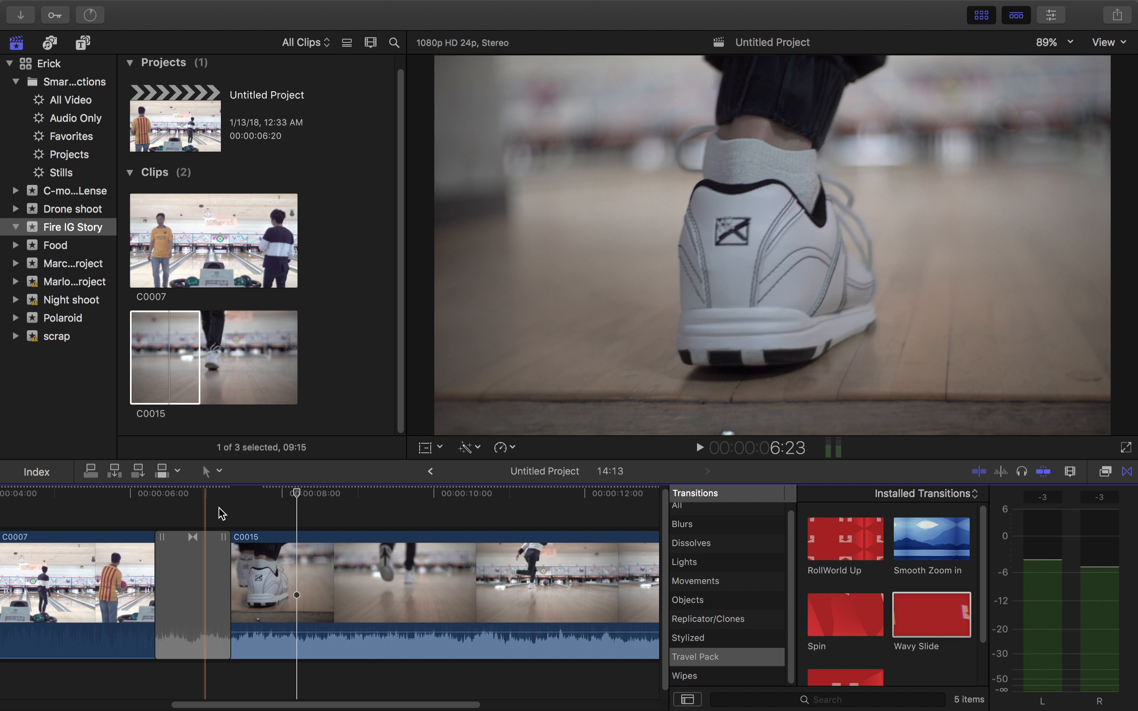
# Step: Extend the end of C0015 and the start of C0007 until the project runs exactly 15:00
pyautogui.hscroll(8, 219, 511)
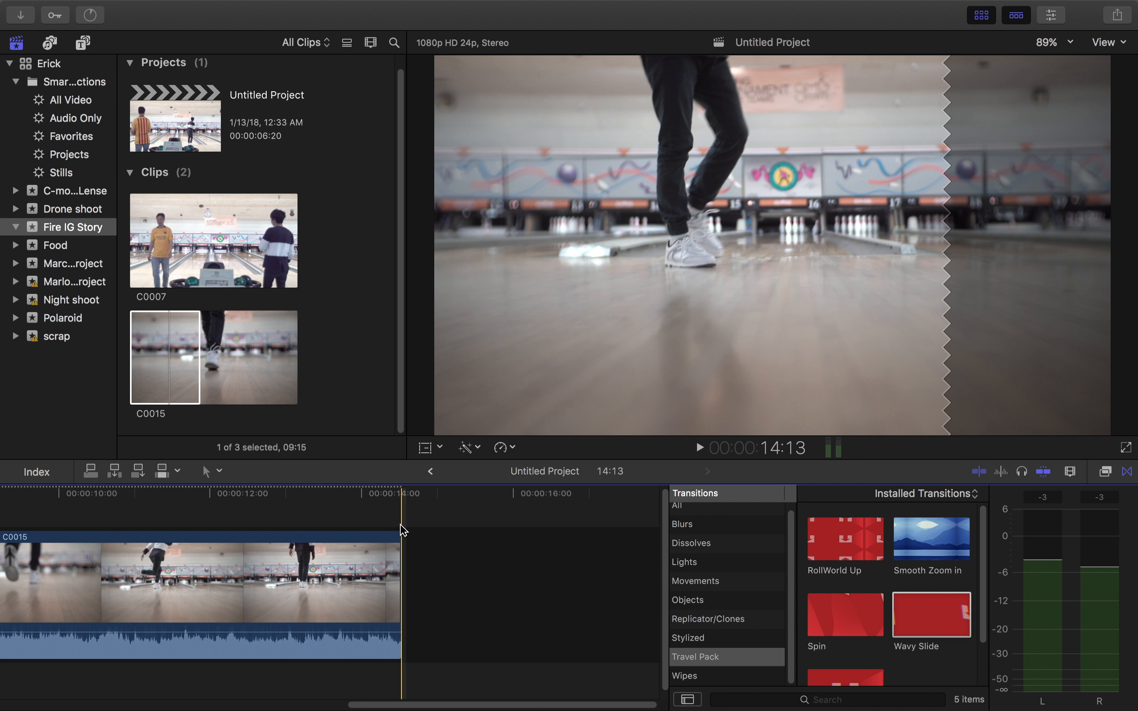
pyautogui.moveTo(396, 555); pyautogui.dragTo(423, 558)
pyautogui.hotkey('ctrl', 'Left')
pyautogui.hotkey('ctrl', 'Right')
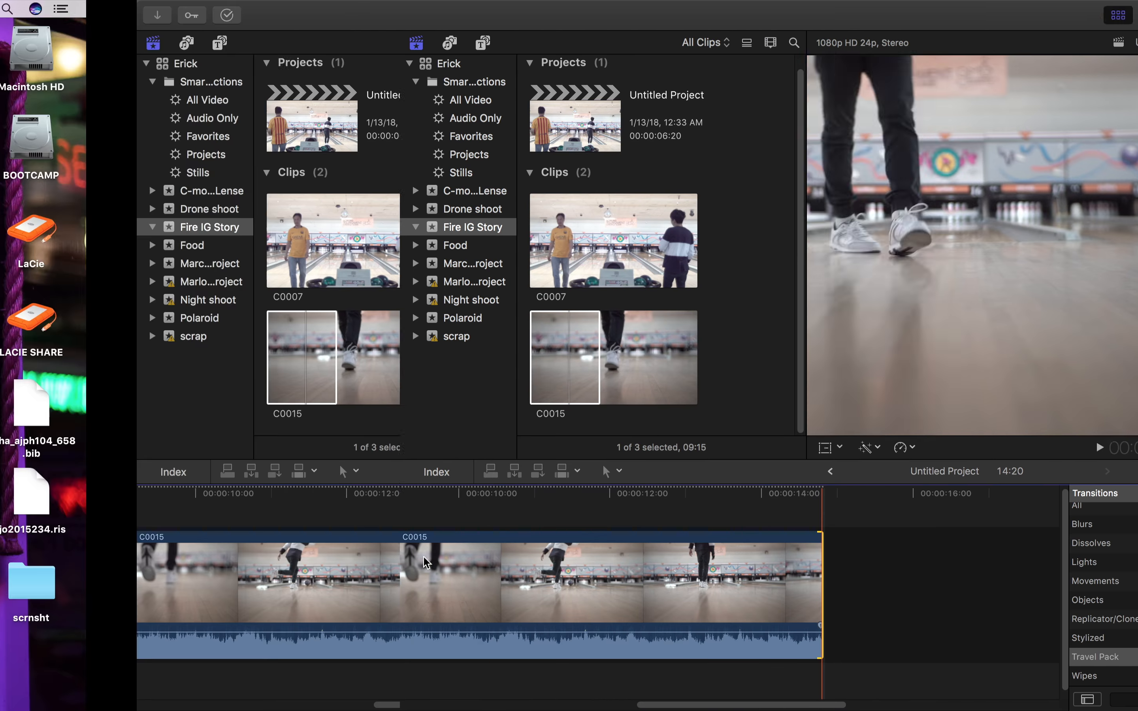
pyautogui.press('Home')
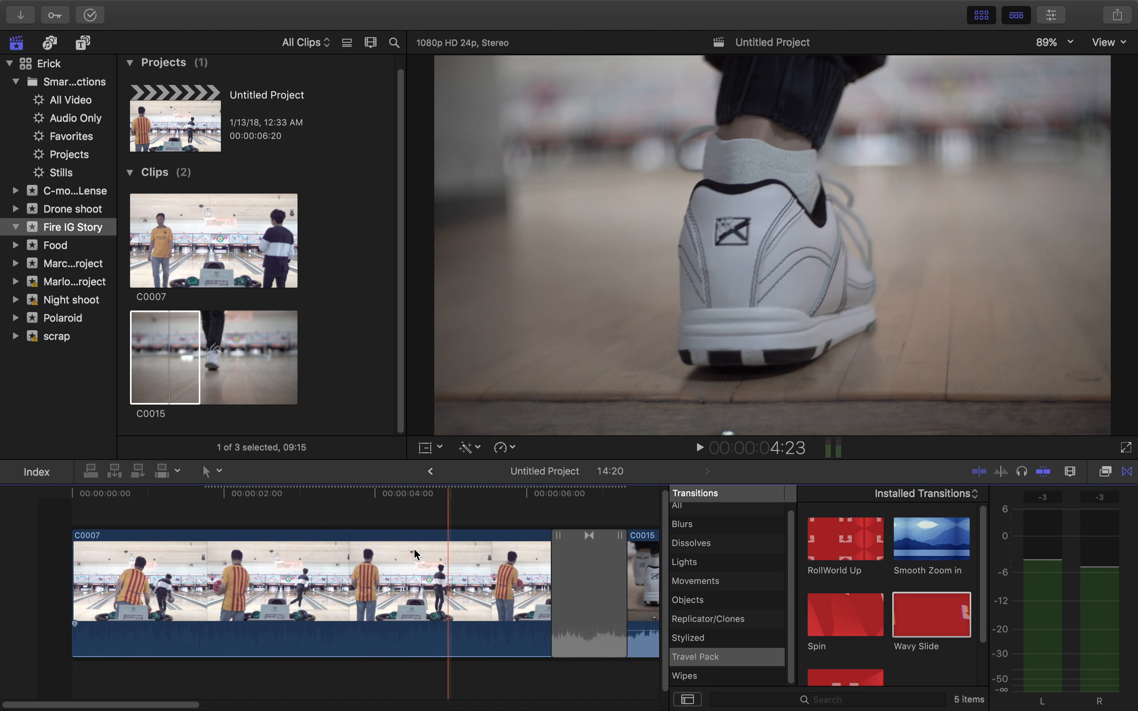
pyautogui.moveTo(37, 557); pyautogui.dragTo(55, 556)
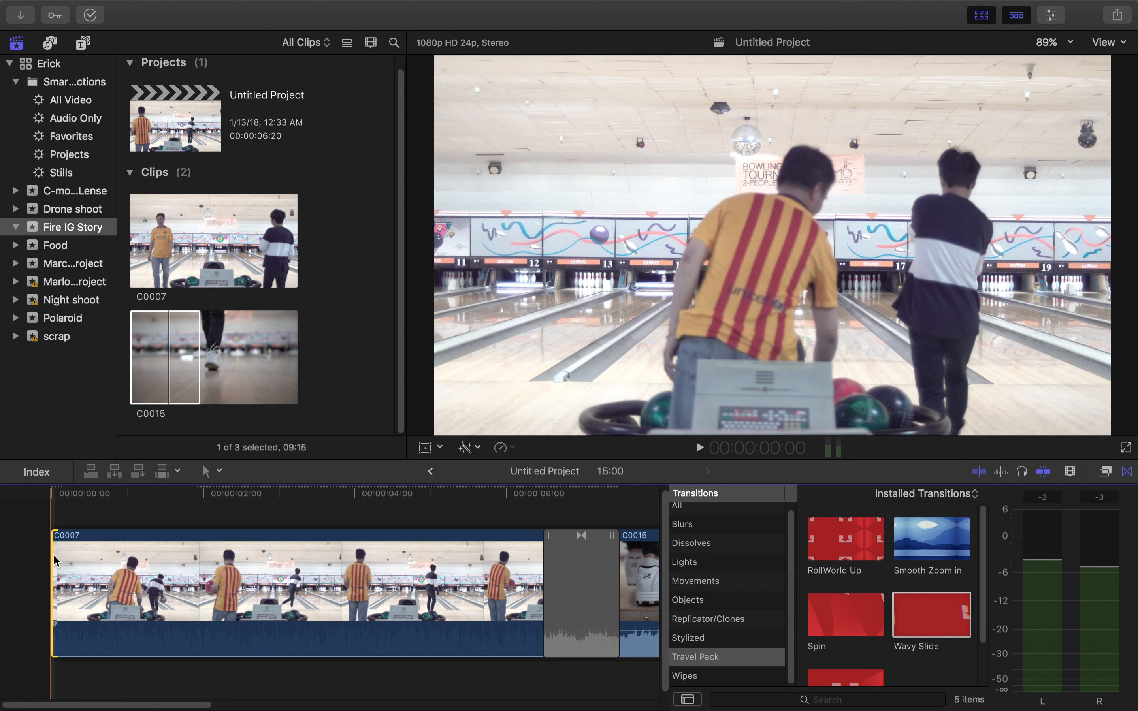
# Step: Play the project from the start through the transition into C0015, and place the playhead at 7:00 within the transition
pyautogui.press('space')
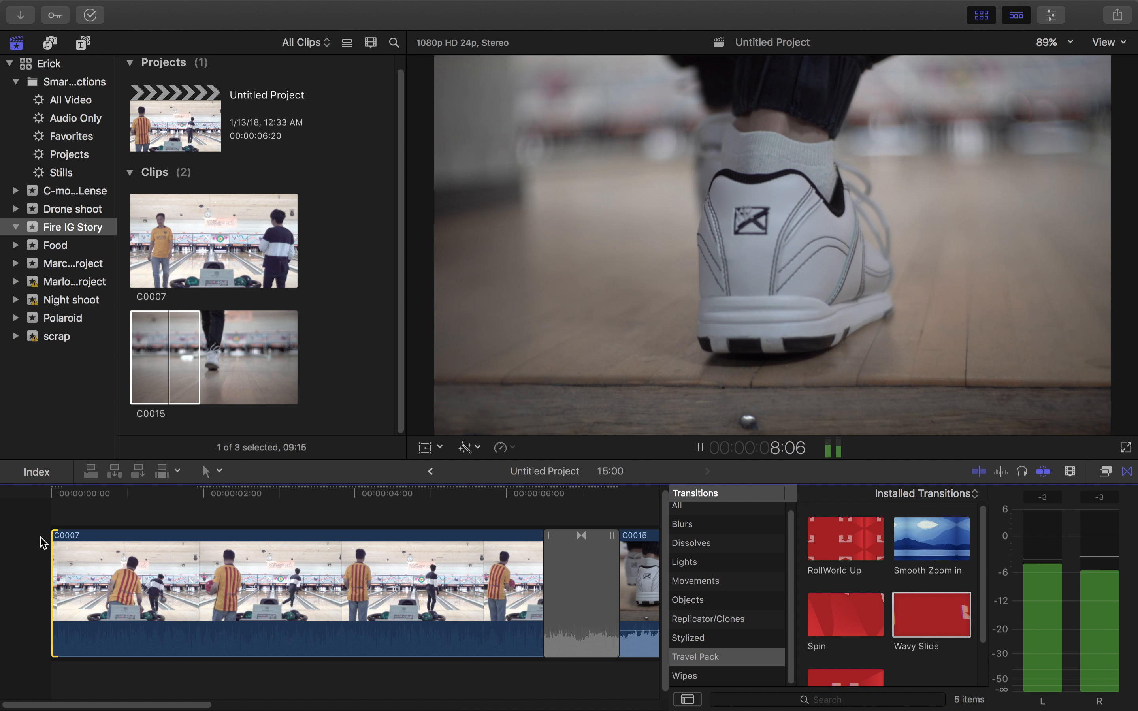
pyautogui.press('space')
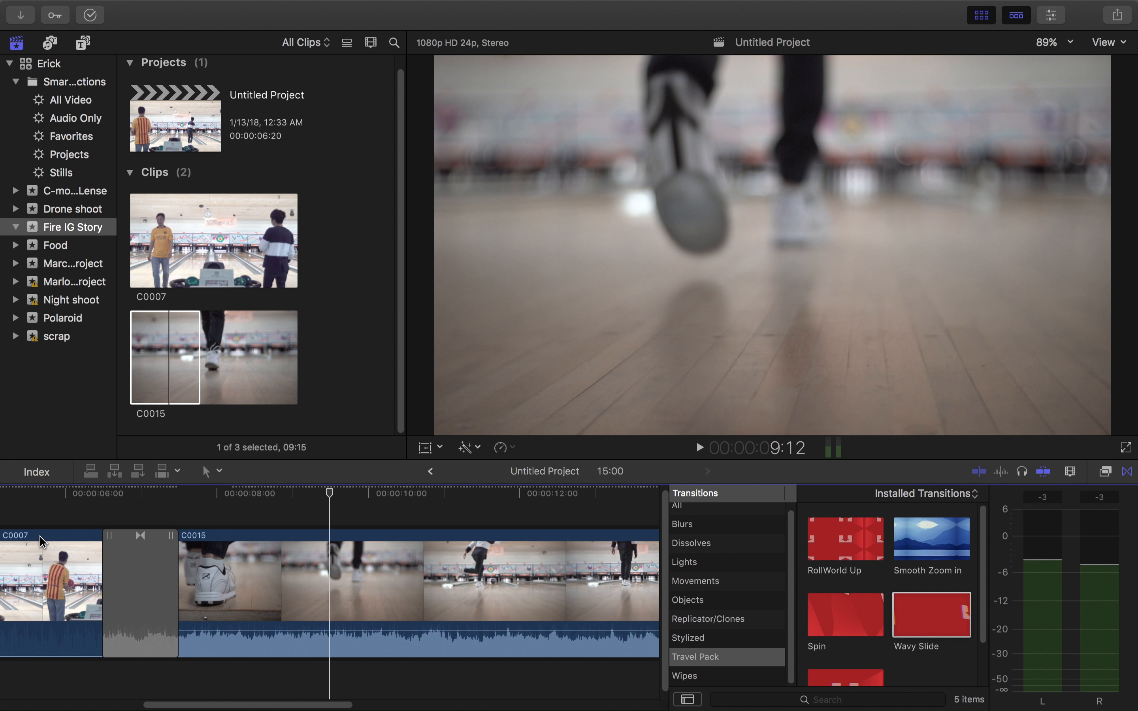
pyautogui.hscroll(-10, 41, 542)
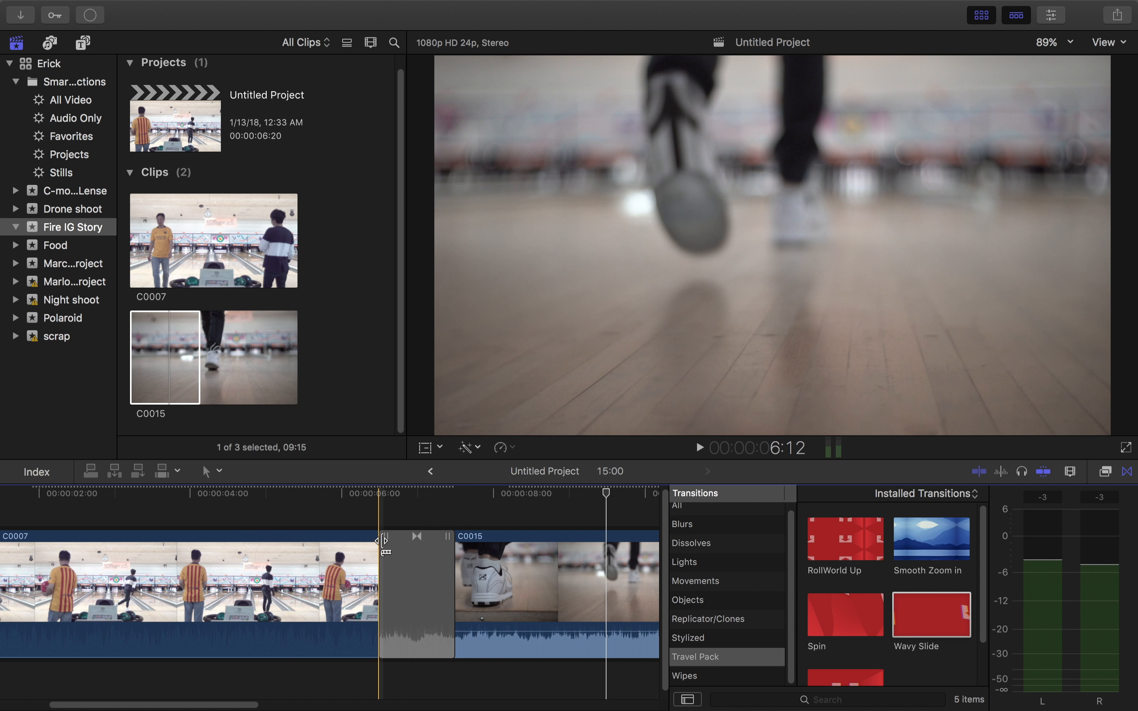
pyautogui.hscroll(2, 399, 521)
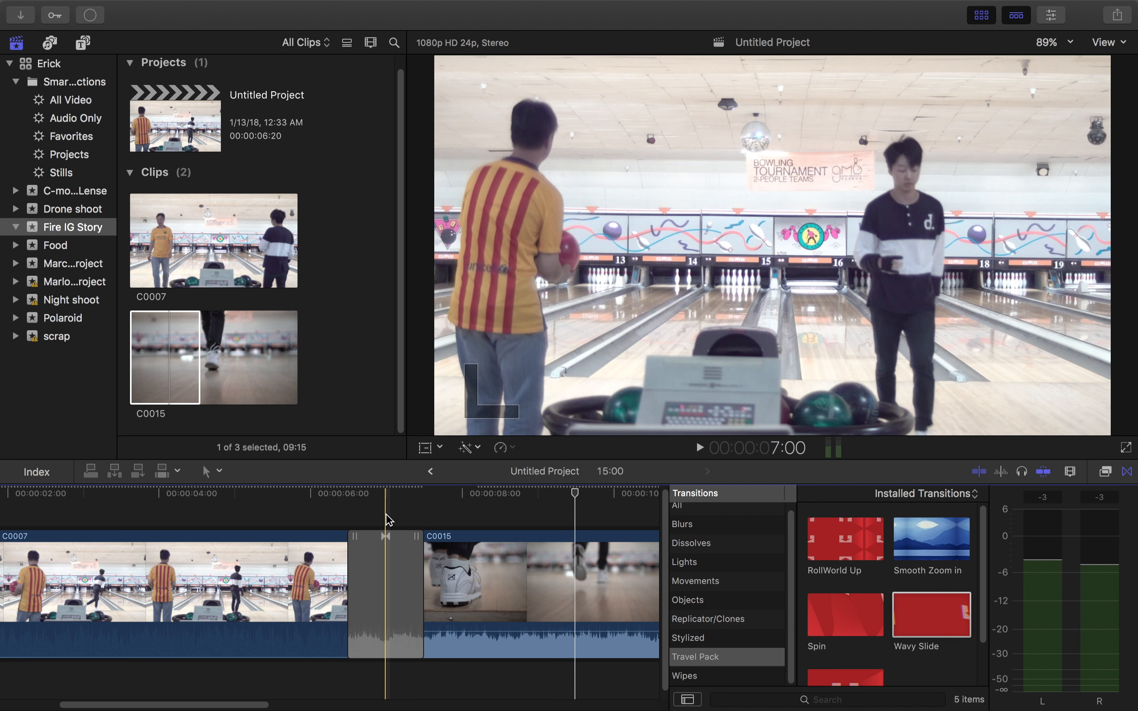
pyautogui.click(389, 520)
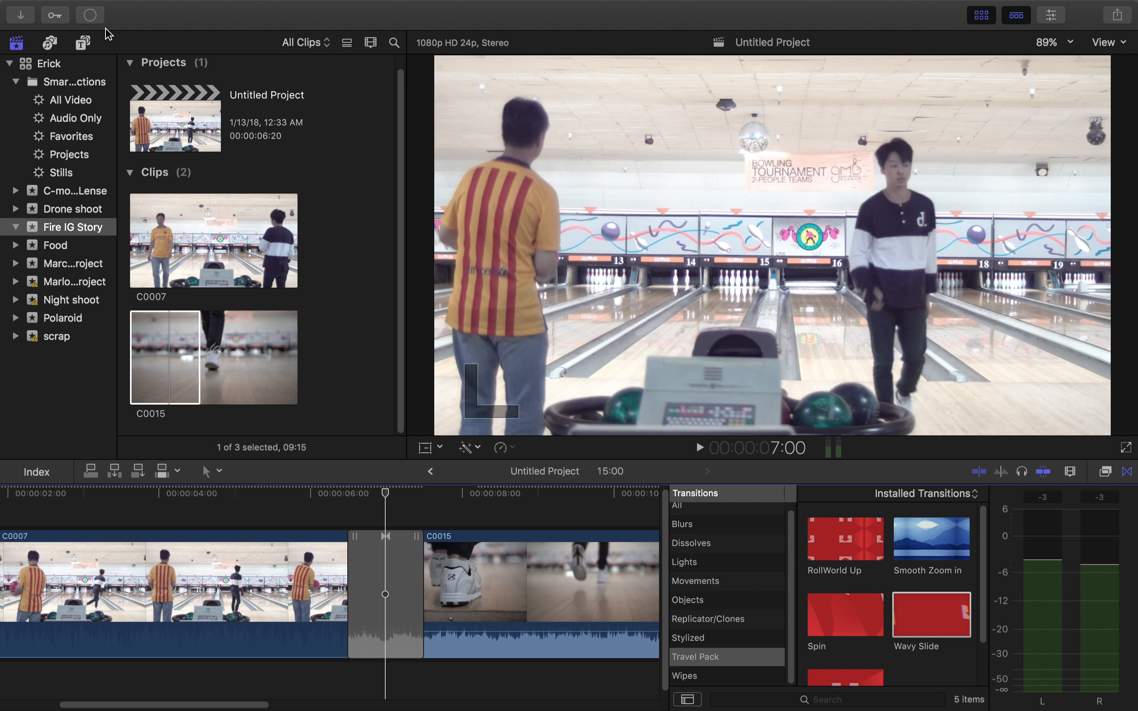
# Step: Check the rendering progress in the background tasks, and play the project from the beginning
pyautogui.click(91, 15)
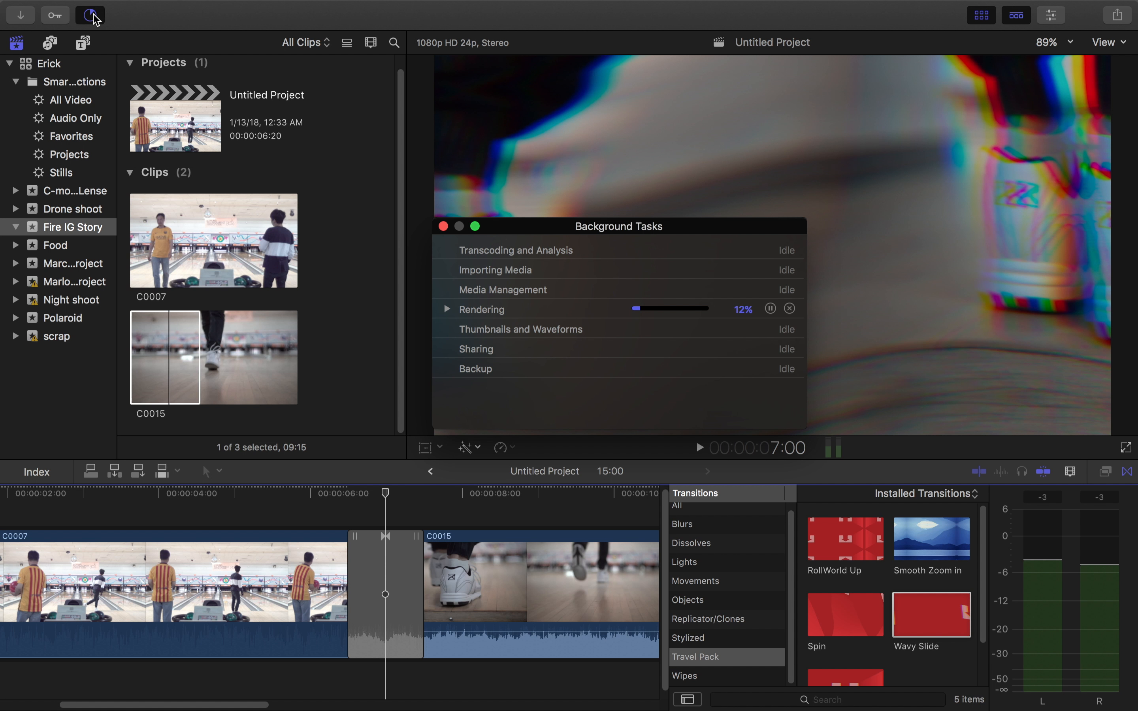
pyautogui.click(443, 227)
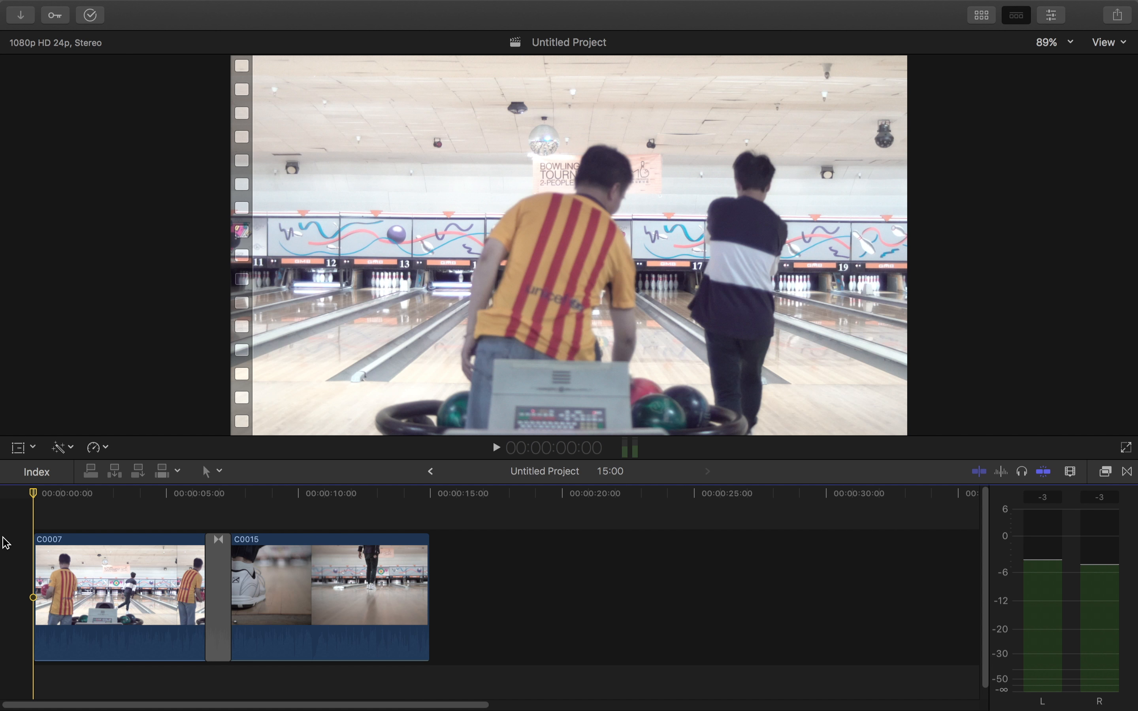
pyautogui.press('space')
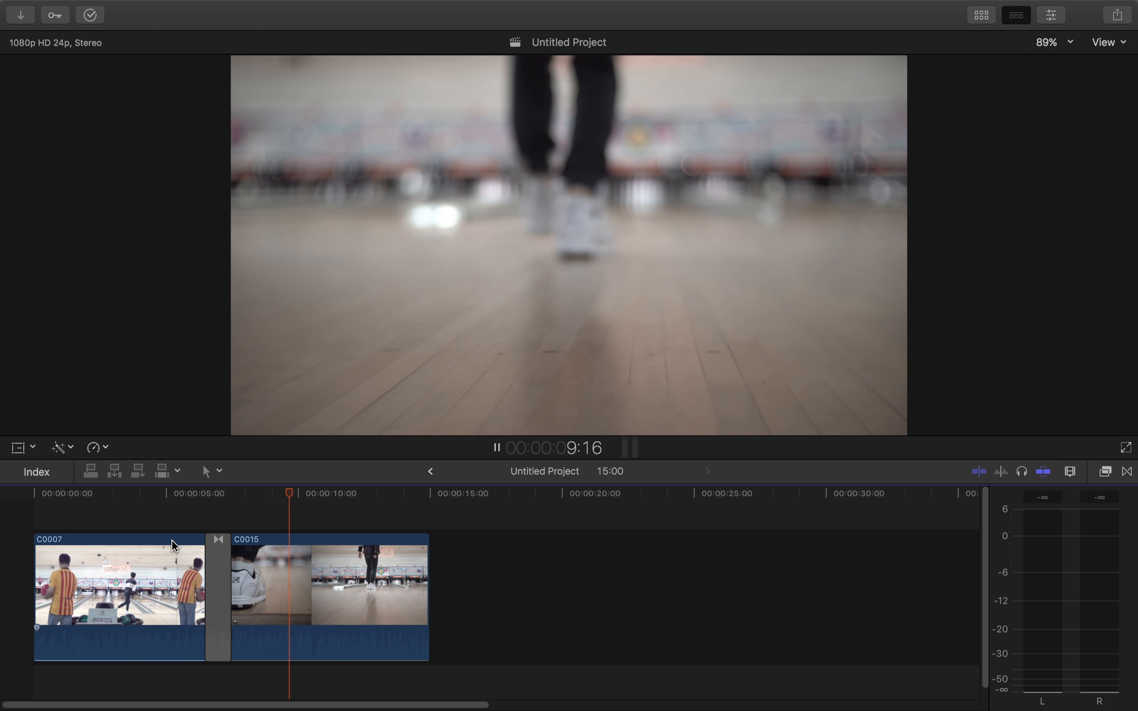
# Step: Lengthen the transition between C0007 and C0015 beyond one second, and return to just before it to review the change
pyautogui.click(203, 579)
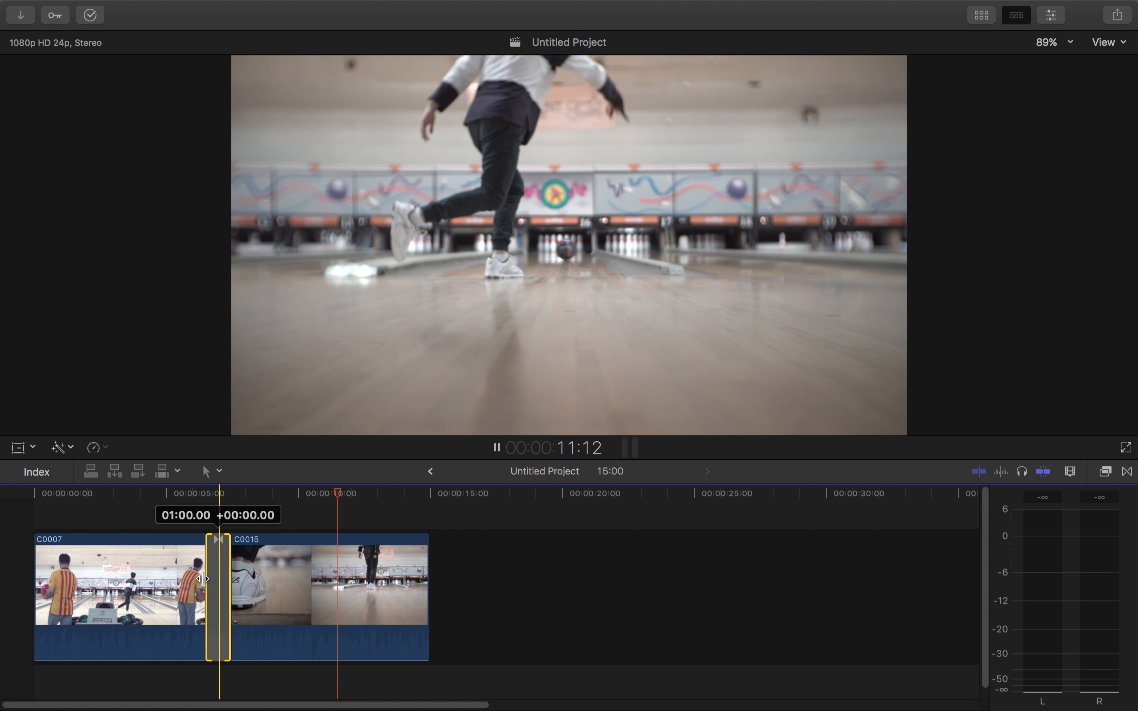
pyautogui.moveTo(204, 579); pyautogui.dragTo(198, 578)
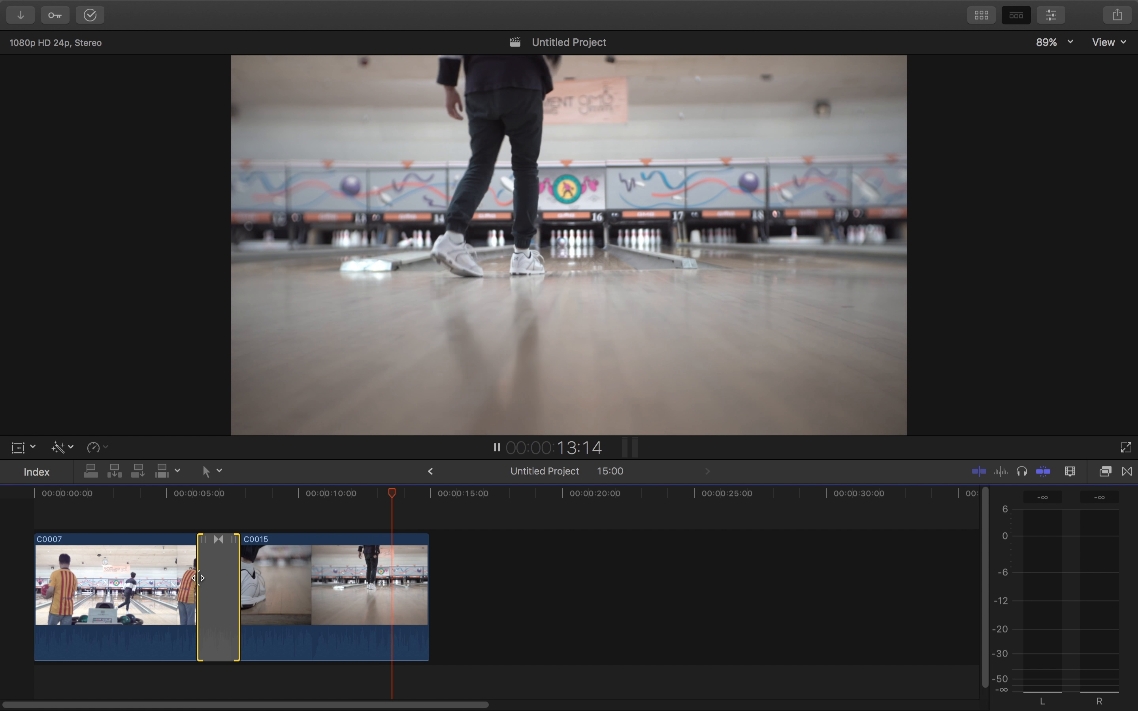
pyautogui.click(179, 507)
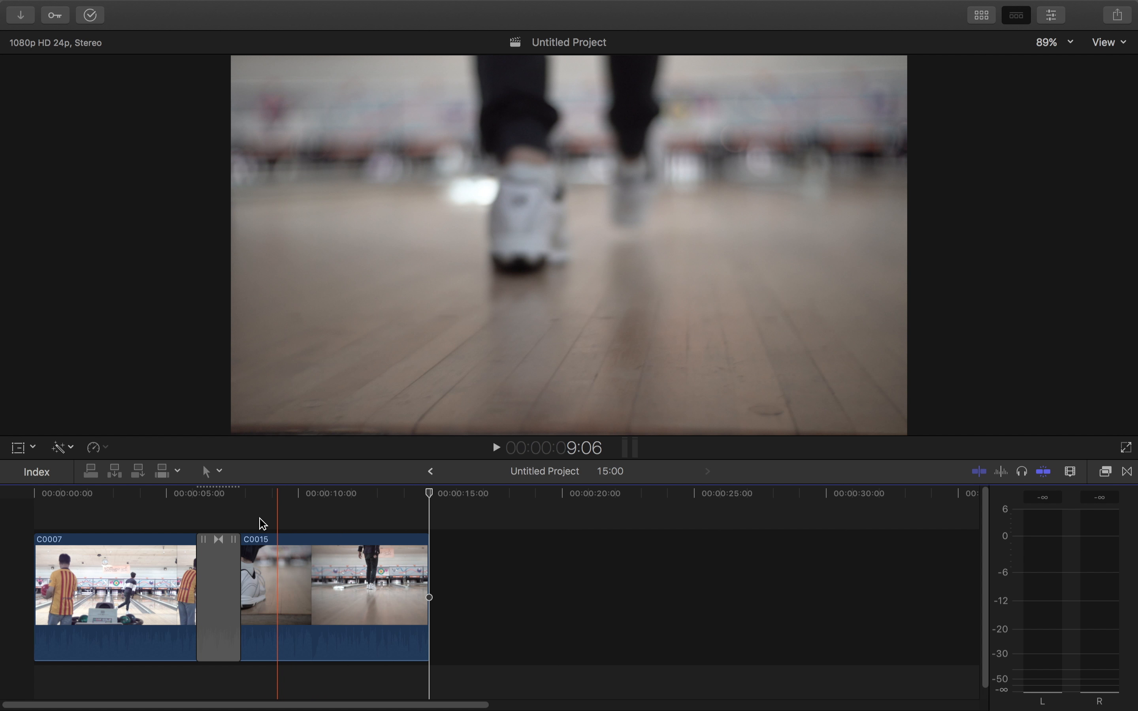
# Step: Find an end point frame by frame in the last seconds of C0015 and trim the clip's end so the project runs 13:23
pyautogui.press('space')
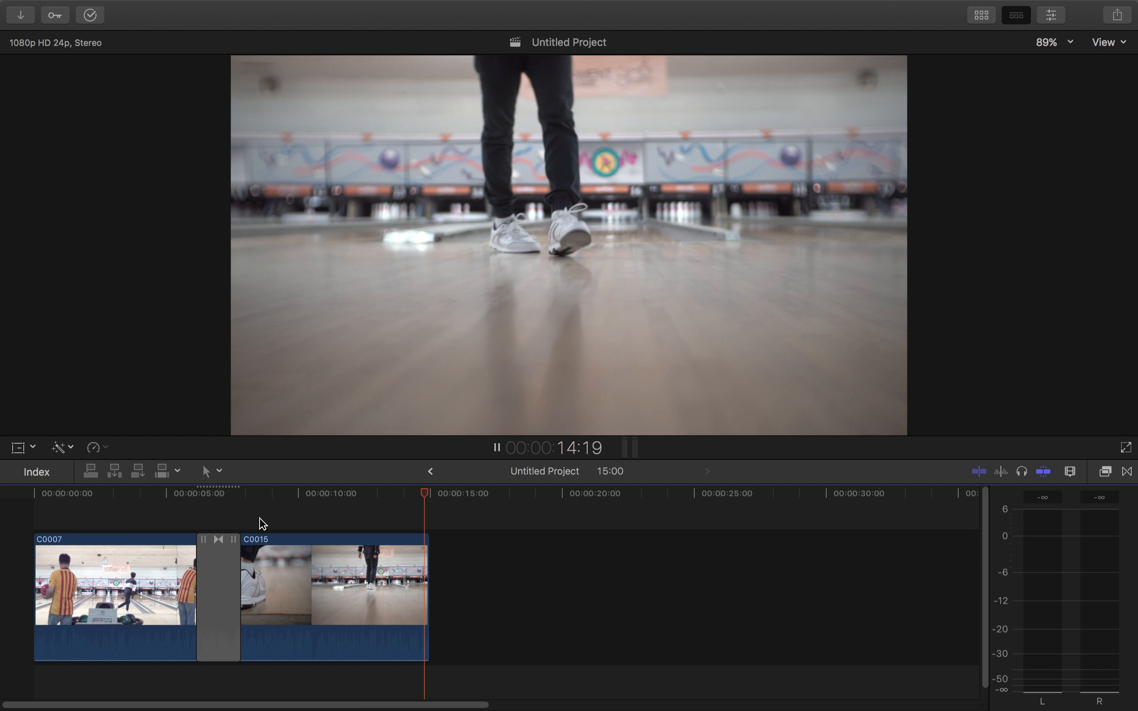
pyautogui.press('Left')
pyautogui.press('Left')
pyautogui.press('Left')
pyautogui.press('Left')
pyautogui.press('Left')
pyautogui.press('Left')
pyautogui.press('Left')
pyautogui.press('Left')
pyautogui.press('Left')
pyautogui.press('Left')
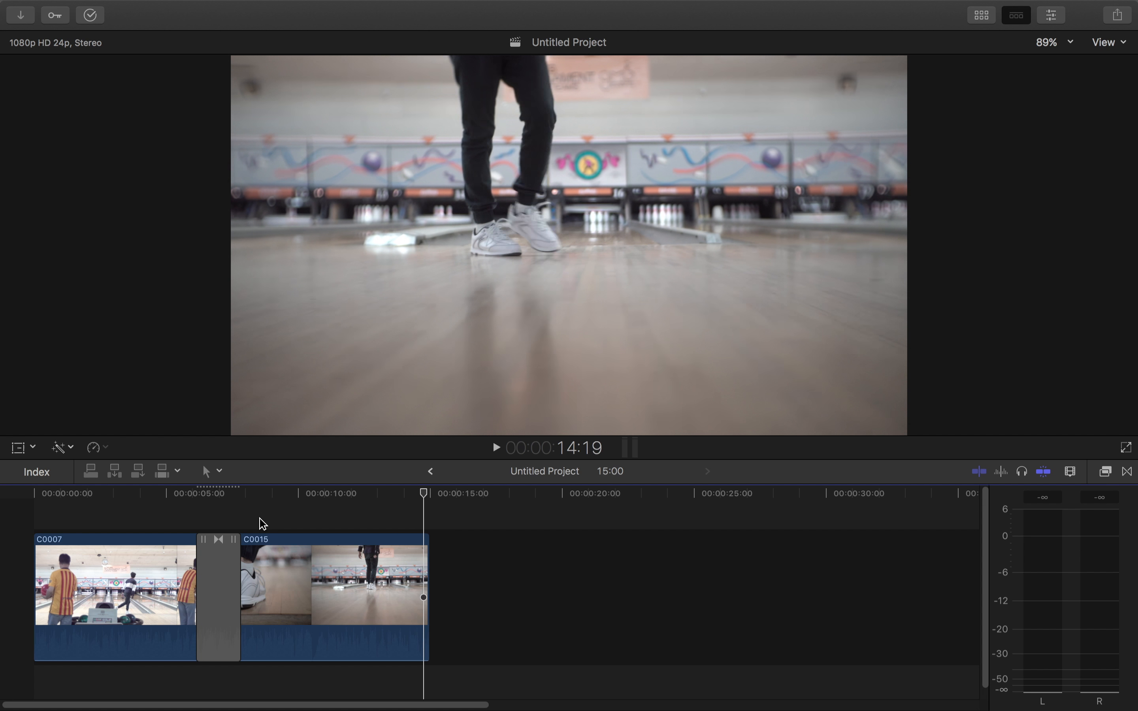
pyautogui.press('Left')
pyautogui.press('Left')
pyautogui.press('Left')
pyautogui.press('Left')
pyautogui.press('Left')
pyautogui.press('Left')
pyautogui.press('Left')
pyautogui.press('Left')
pyautogui.press('Left')
pyautogui.press('Left')
pyautogui.press('Left')
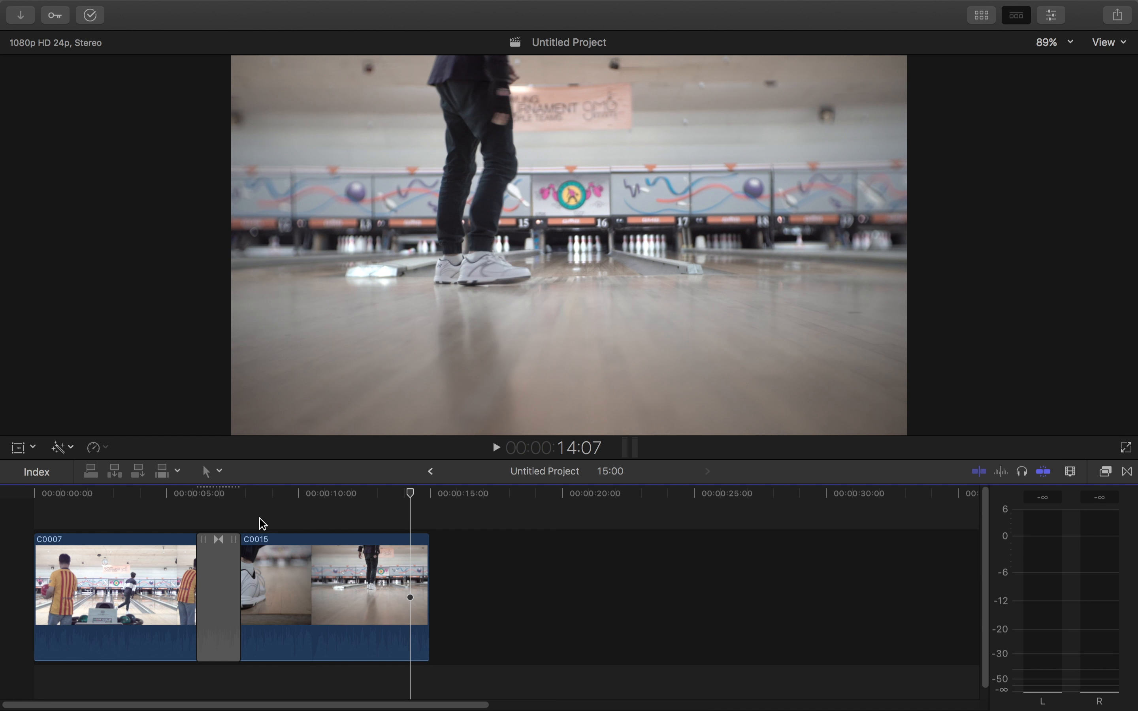
pyautogui.press('Left')
pyautogui.press('Left')
pyautogui.press('Left')
pyautogui.press('Left')
pyautogui.press('Left')
pyautogui.press('Left')
pyautogui.press('Left')
pyautogui.press('Left')
pyautogui.press('Left')
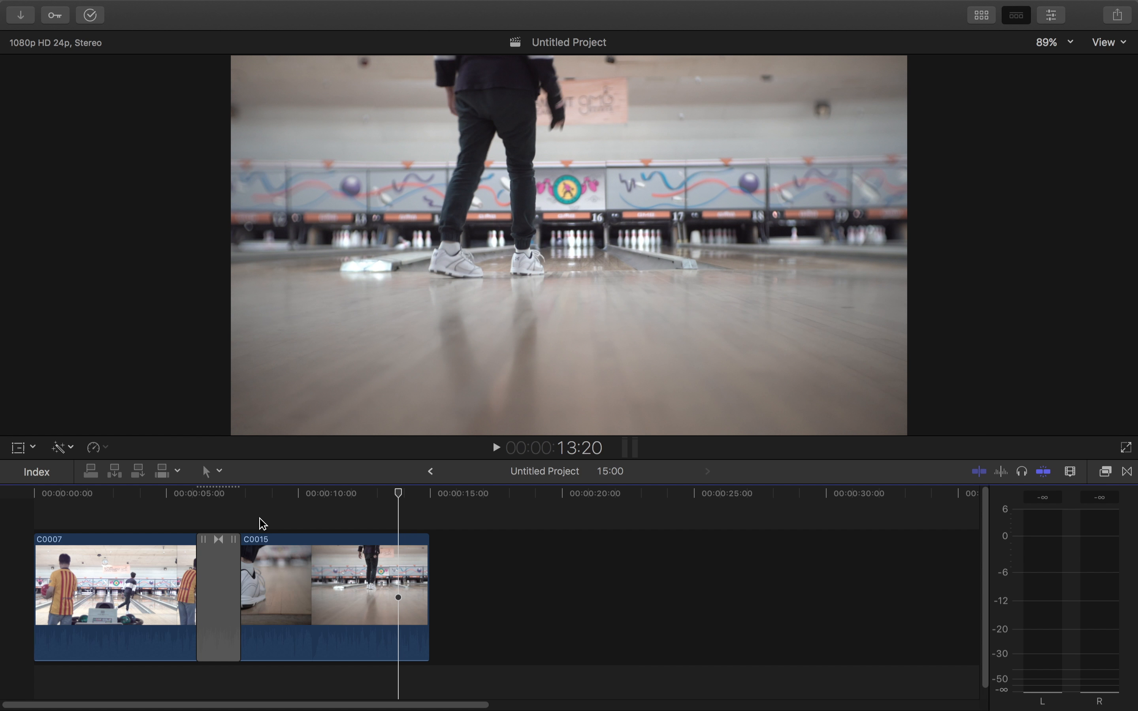
pyautogui.press('Right')
pyautogui.press('Right')
pyautogui.press('Right')
pyautogui.press('Right')
pyautogui.press('Right')
pyautogui.press('Right')
pyautogui.click(424, 558)
pyautogui.moveTo(424, 558); pyautogui.dragTo(396, 563)
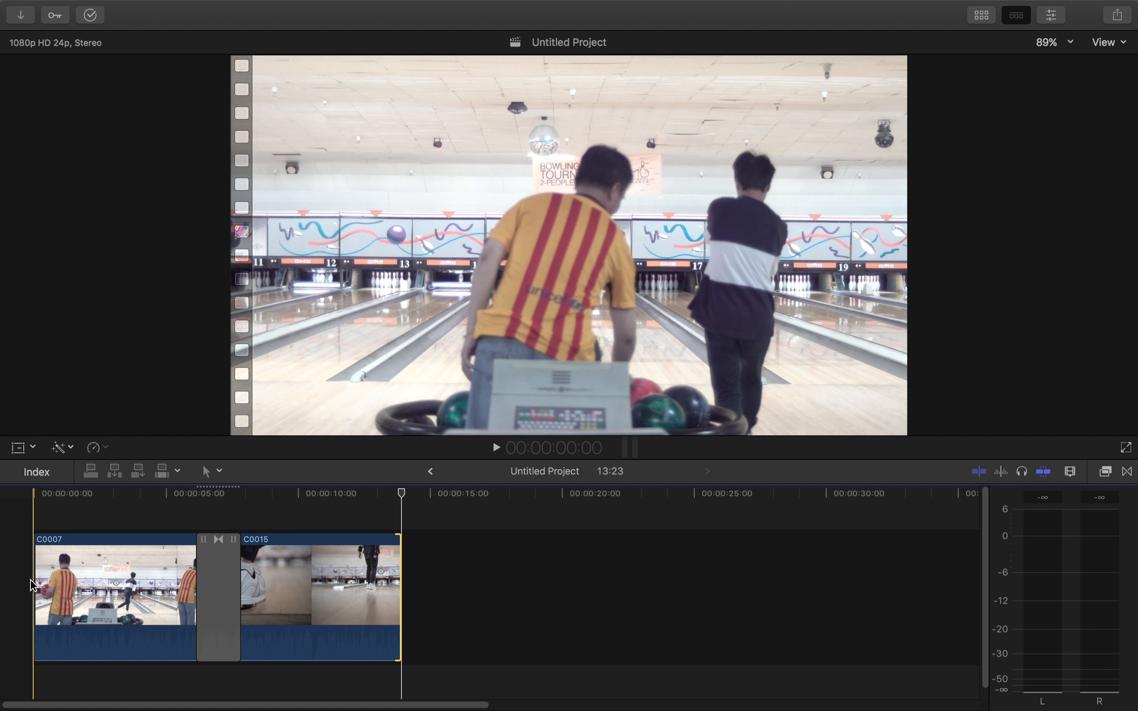
# Step: Extend the start of C0007 so the project runs 14:18, and play the new opening
pyautogui.moveTo(33, 585); pyautogui.dragTo(58, 567)
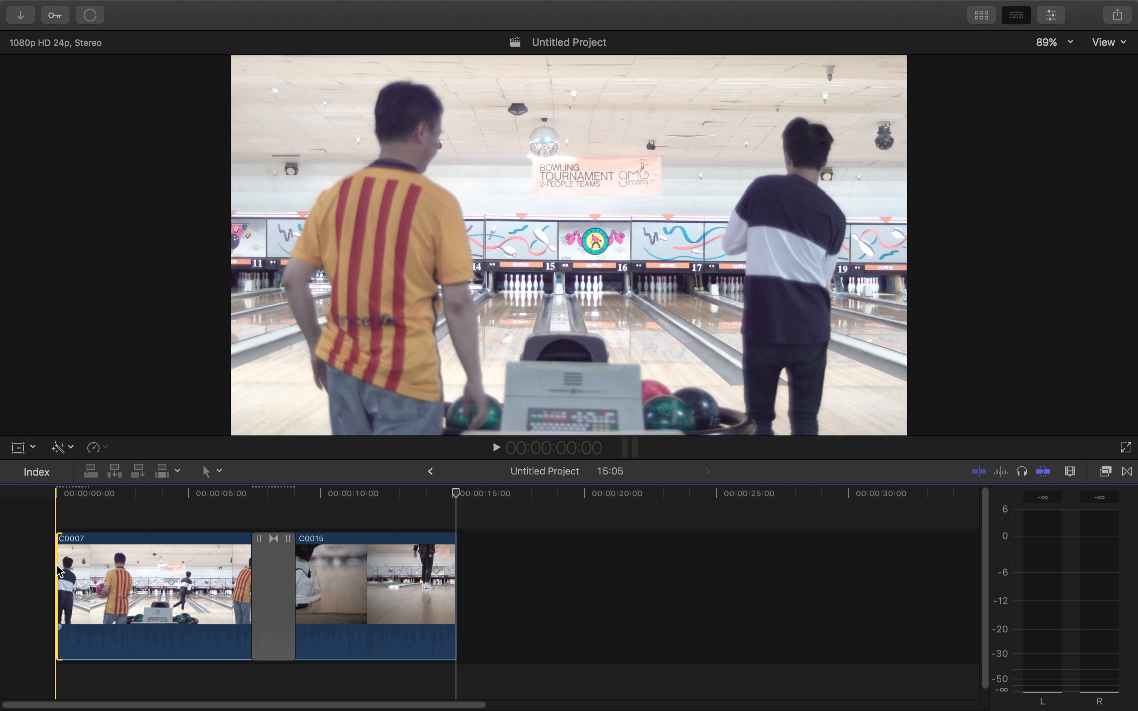
pyautogui.moveTo(49, 567)
pyautogui.mouseDown()
pyautogui.moveTo(72, 562)
pyautogui.moveTo(58, 556)
pyautogui.mouseUp()
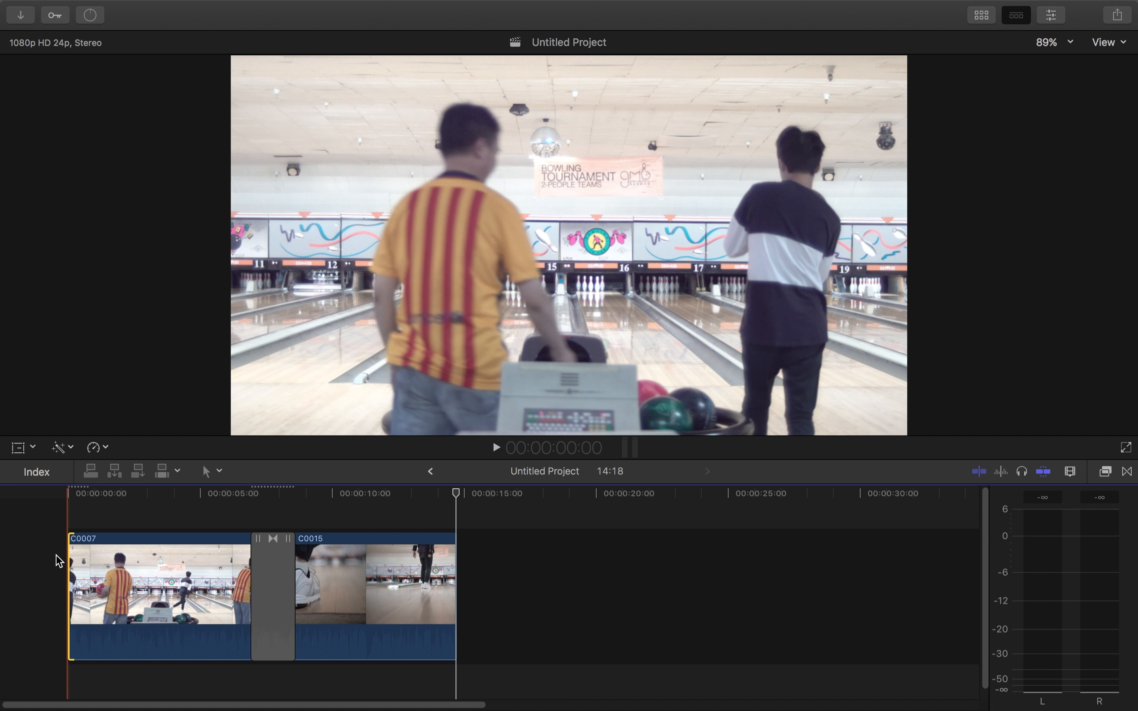
pyautogui.press('space')
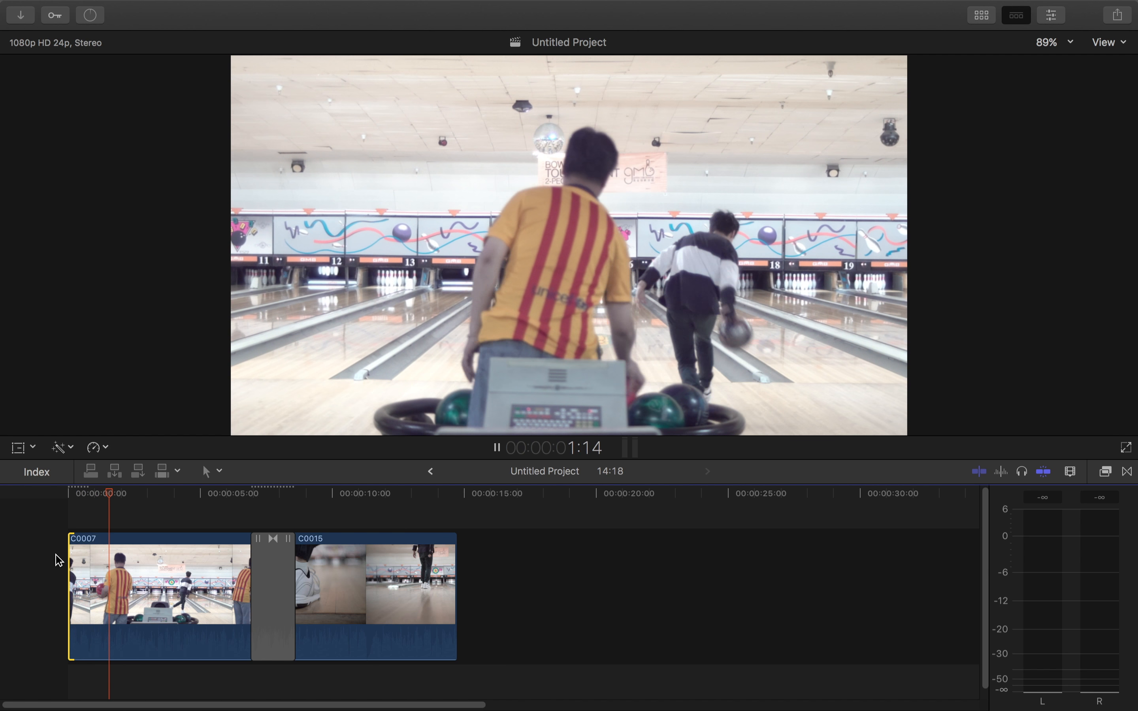
pyautogui.press('space')
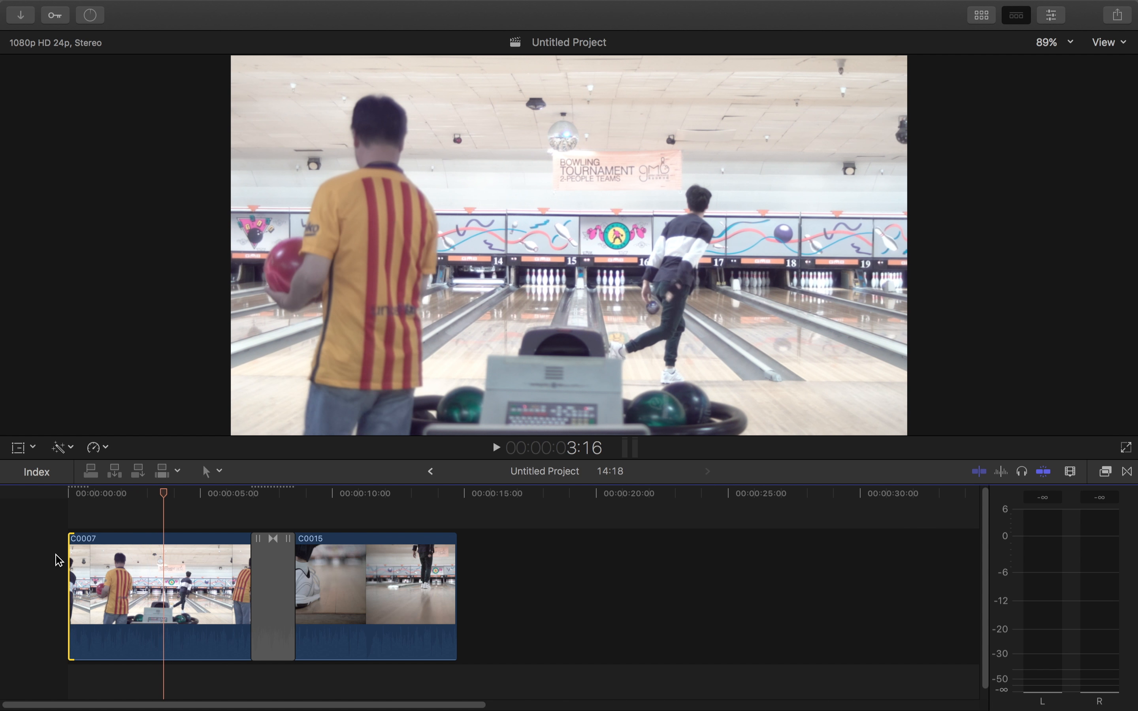
# Step: Apply the mLut by motionVFX video effect to both C0007 and C0015
pyautogui.click(173, 522)
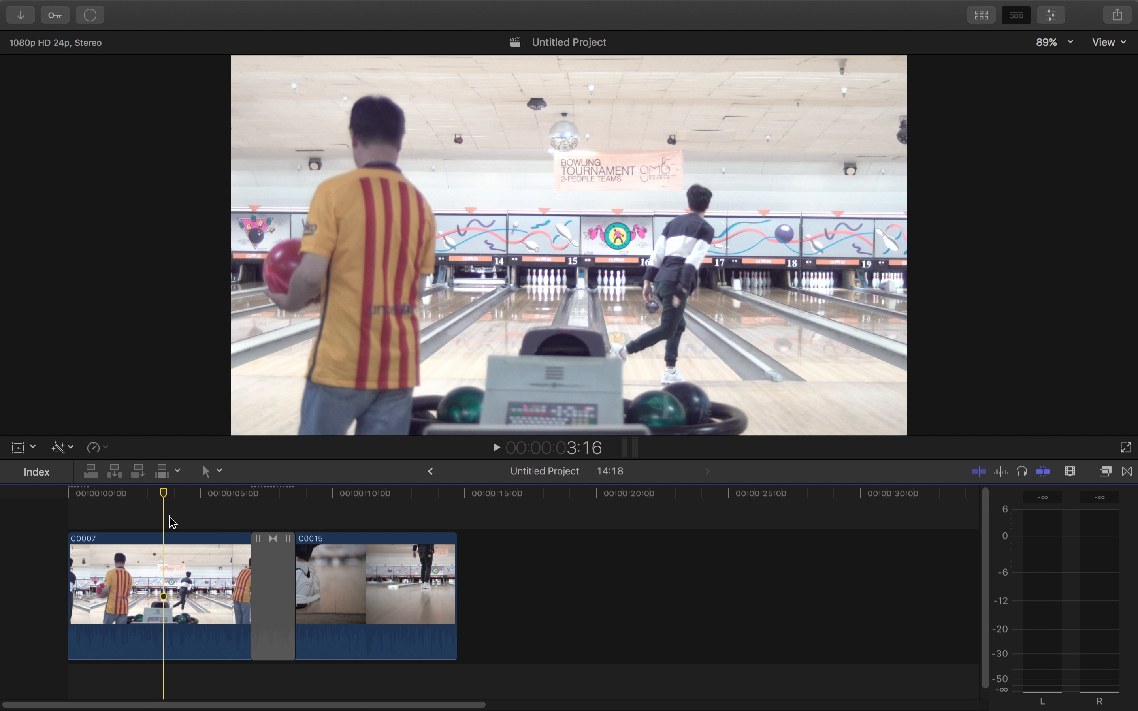
pyautogui.click(170, 557)
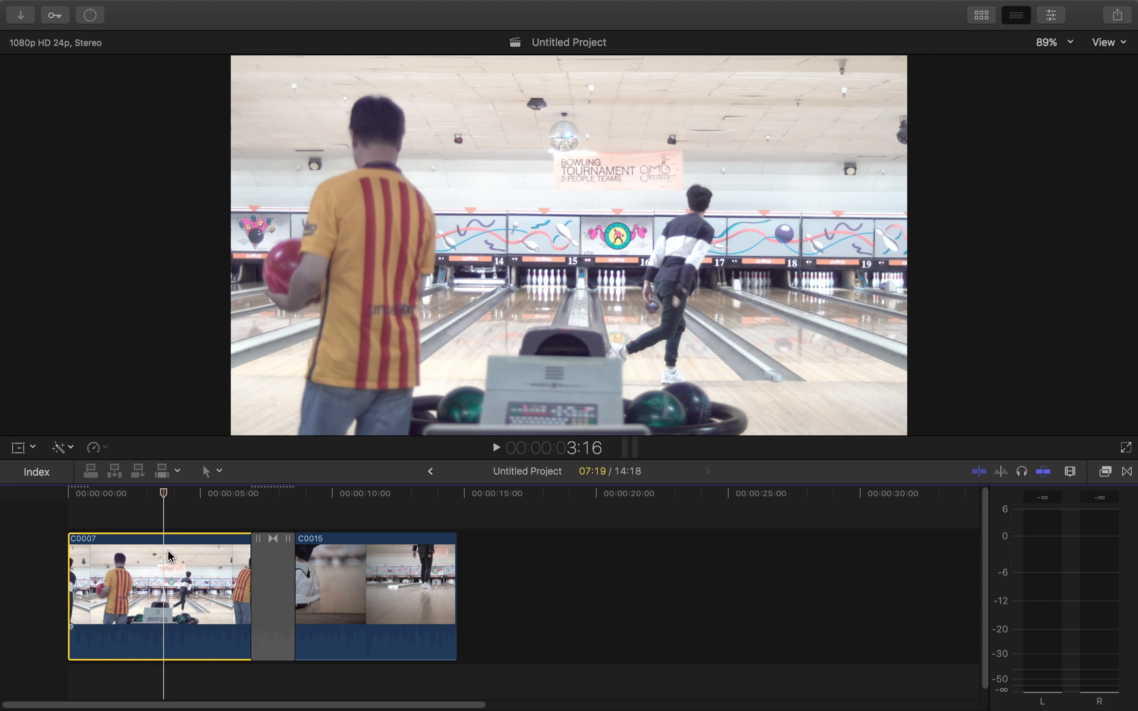
pyautogui.click(1054, 15)
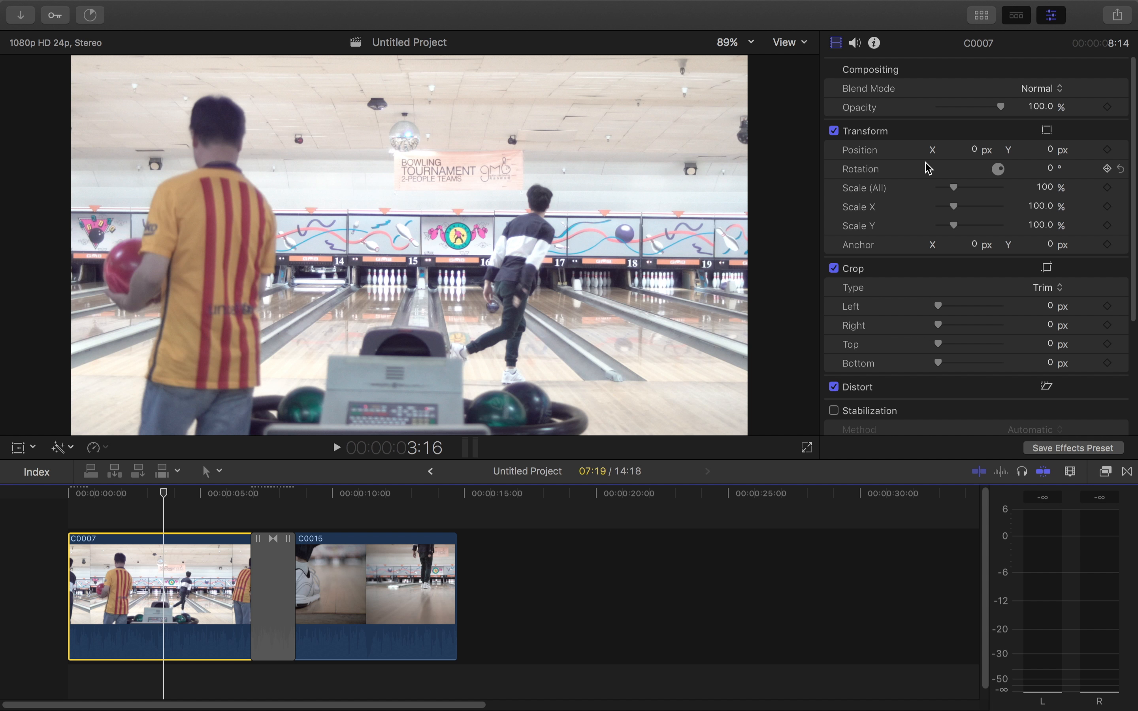
pyautogui.click(1107, 472)
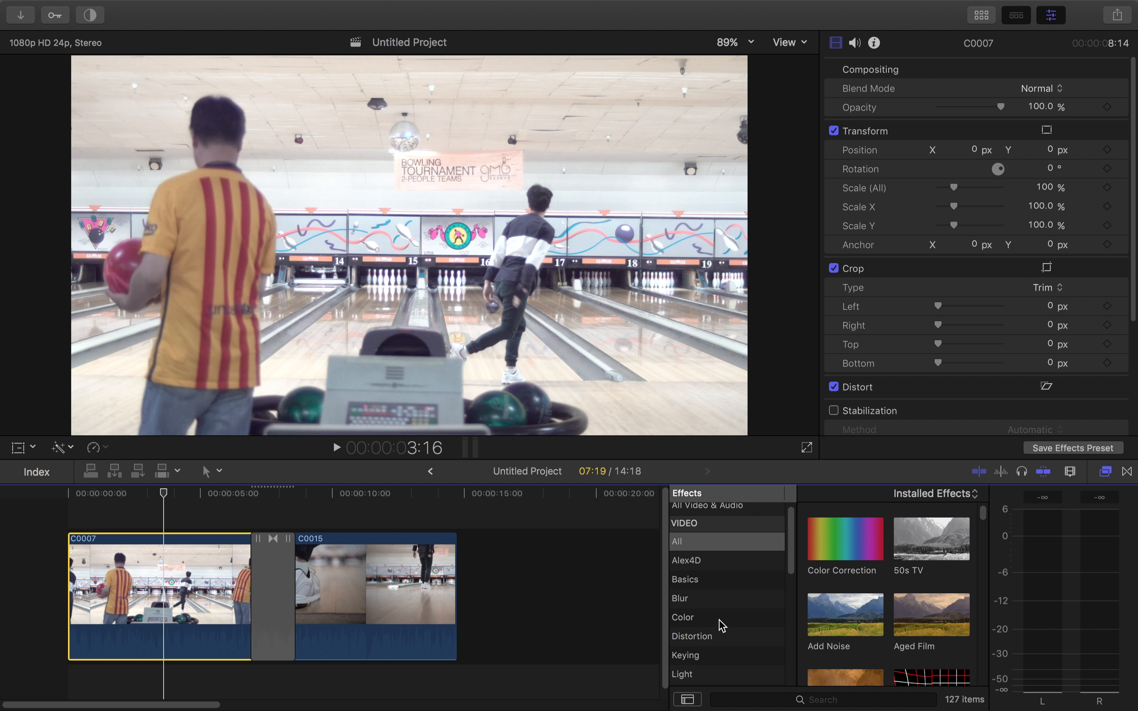
pyautogui.scroll(-10, 722, 621)
pyautogui.scroll(5, 711, 581)
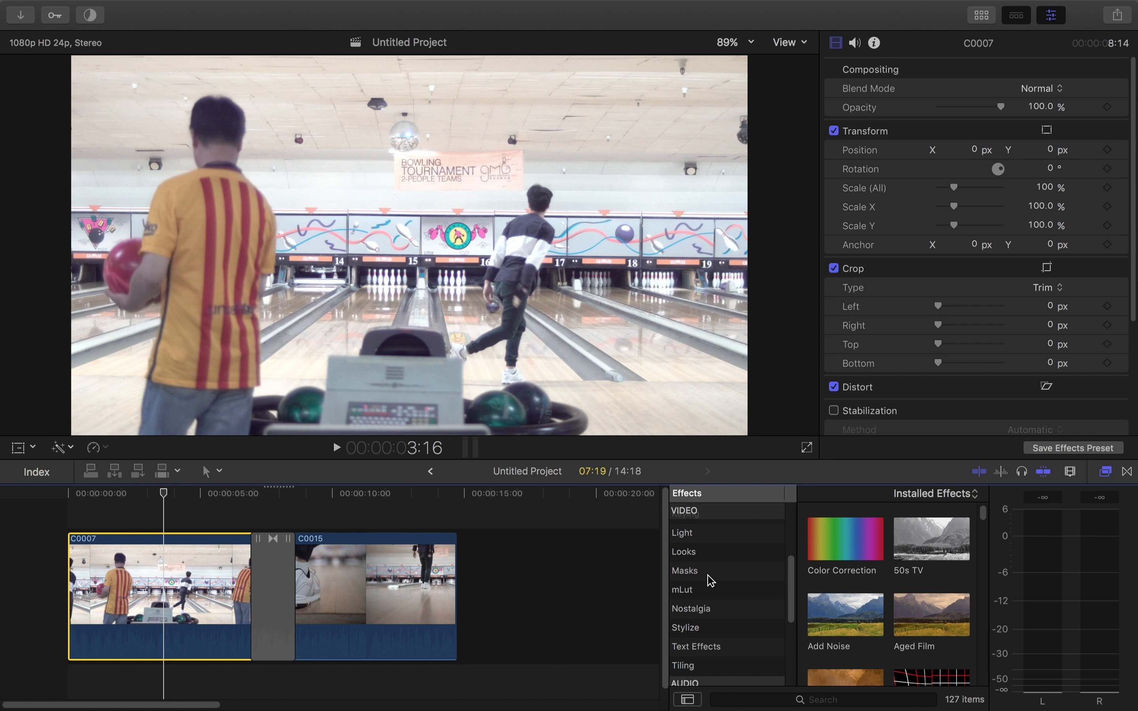
pyautogui.click(709, 593)
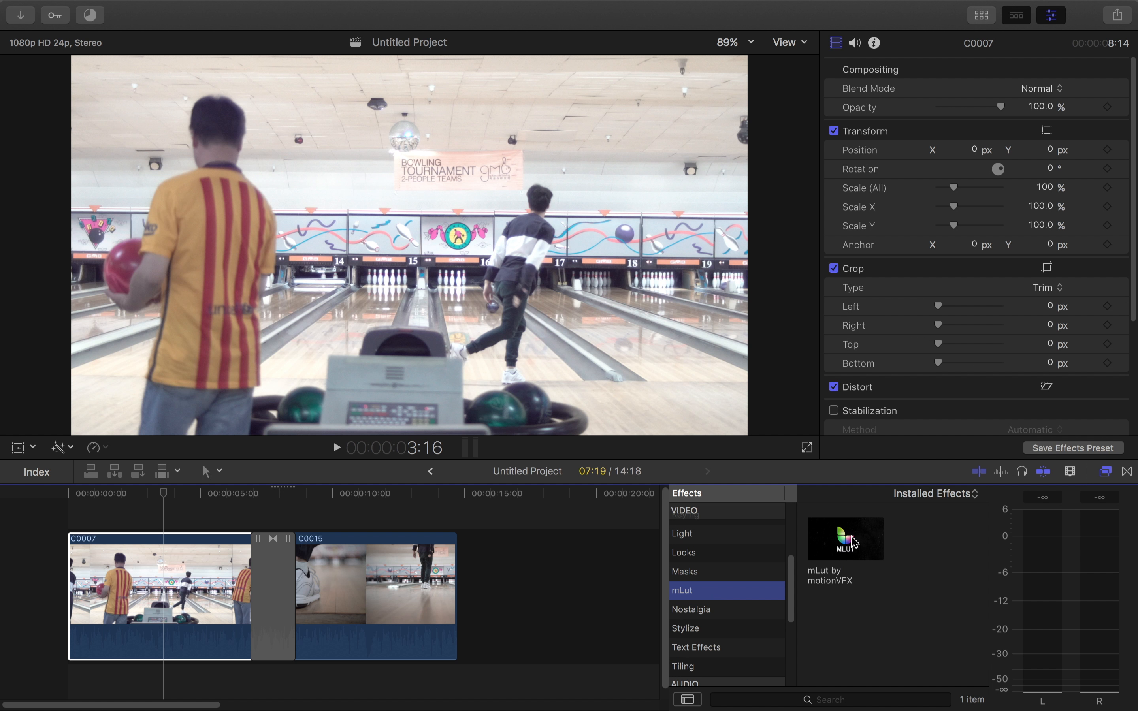
pyautogui.moveTo(854, 542); pyautogui.dragTo(191, 580)
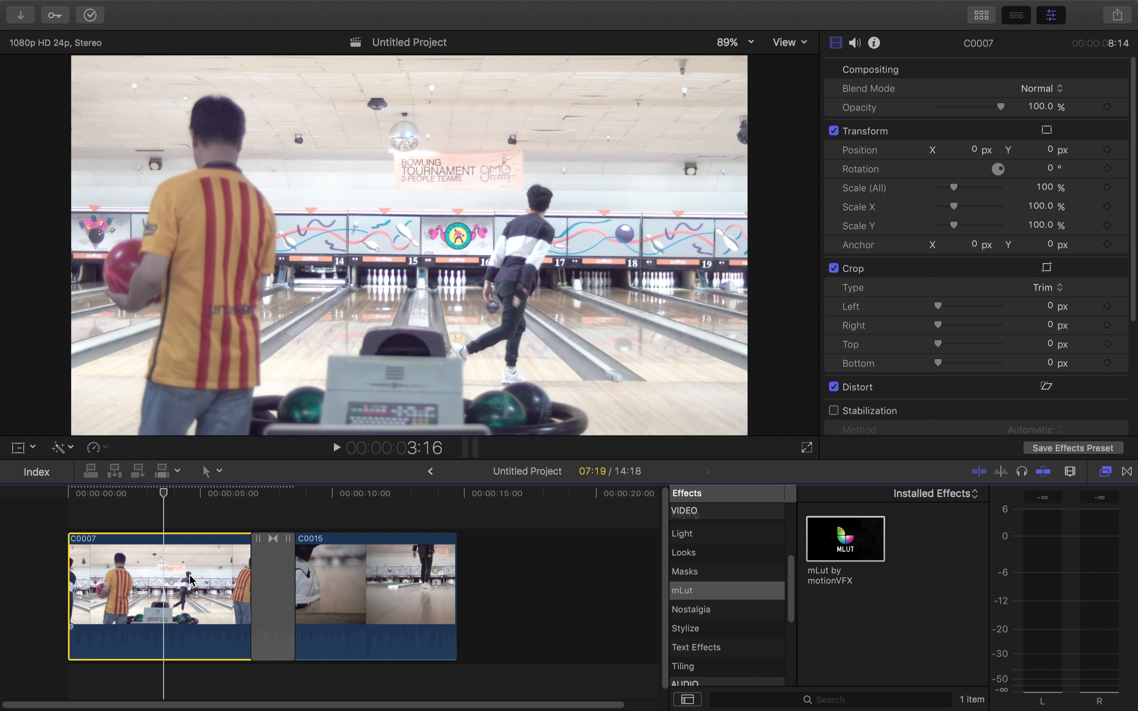
pyautogui.moveTo(821, 536); pyautogui.dragTo(365, 562)
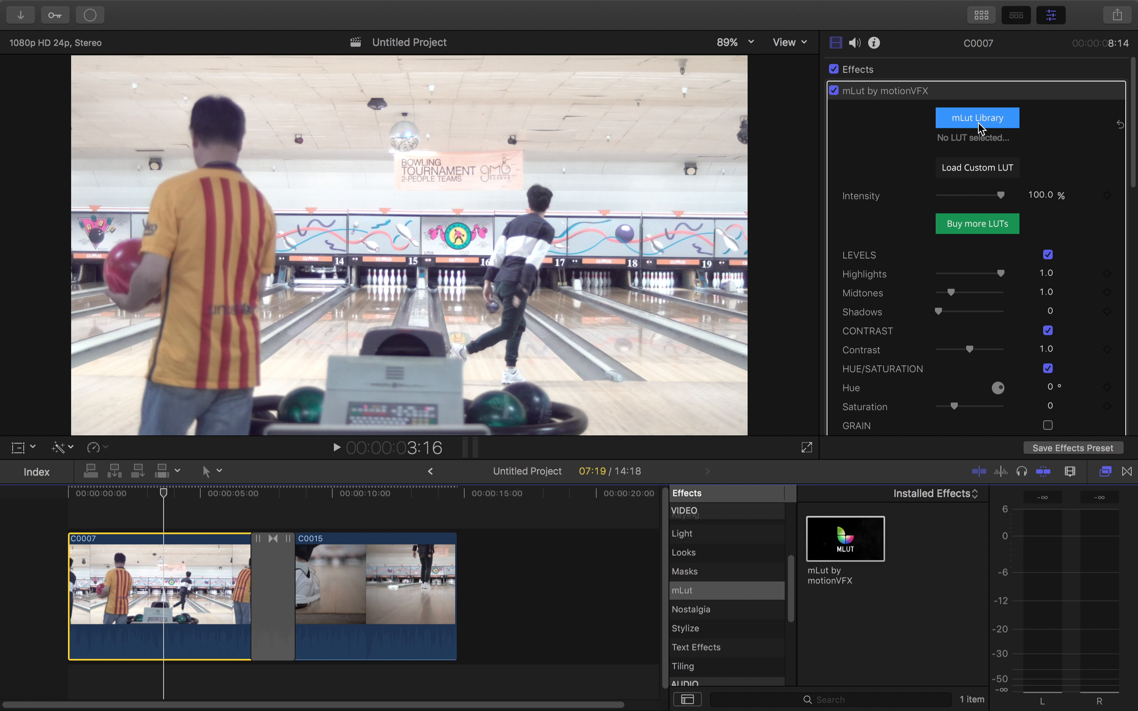
# Step: Preview the Dramatic, Badlands, Cold War and Frontier LUTs on C0007 from the mLut library, and apply Startling
pyautogui.click(979, 124)
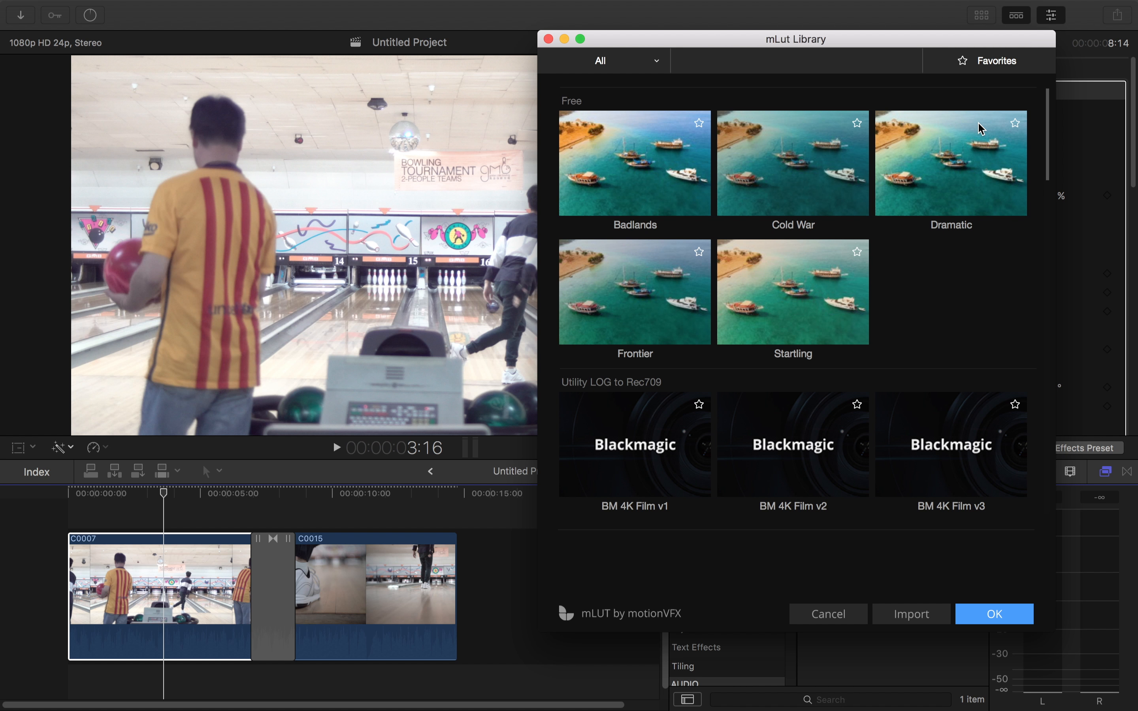
pyautogui.moveTo(722, 44); pyautogui.dragTo(808, 13)
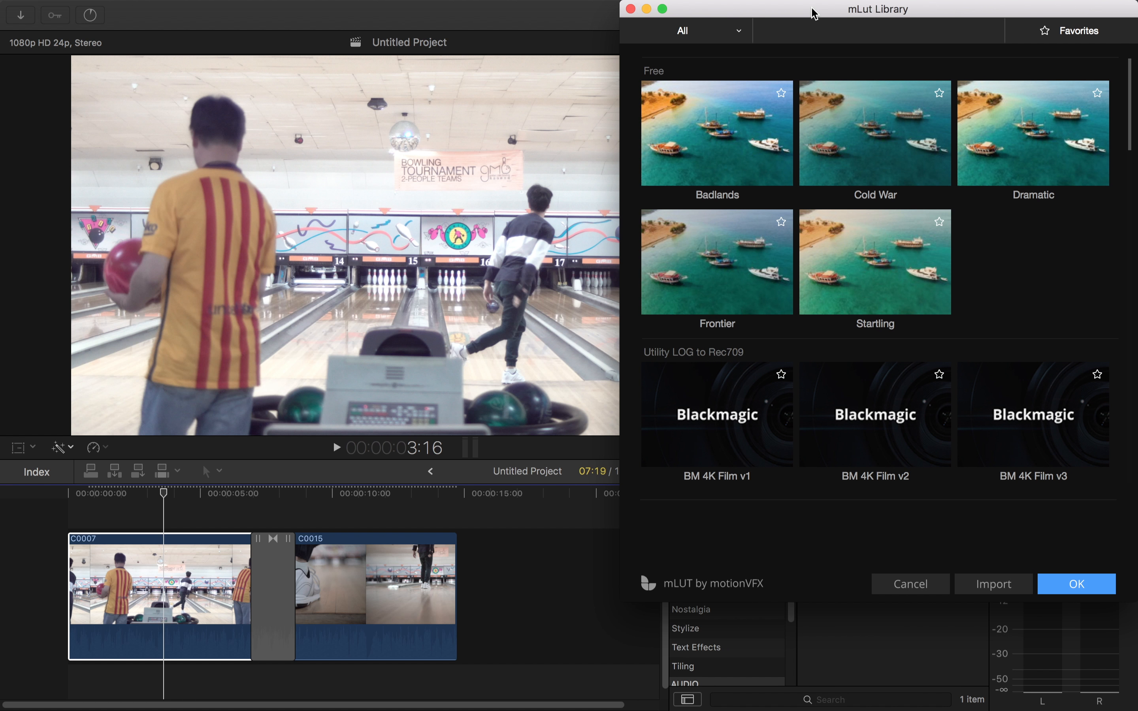
pyautogui.click(1024, 143)
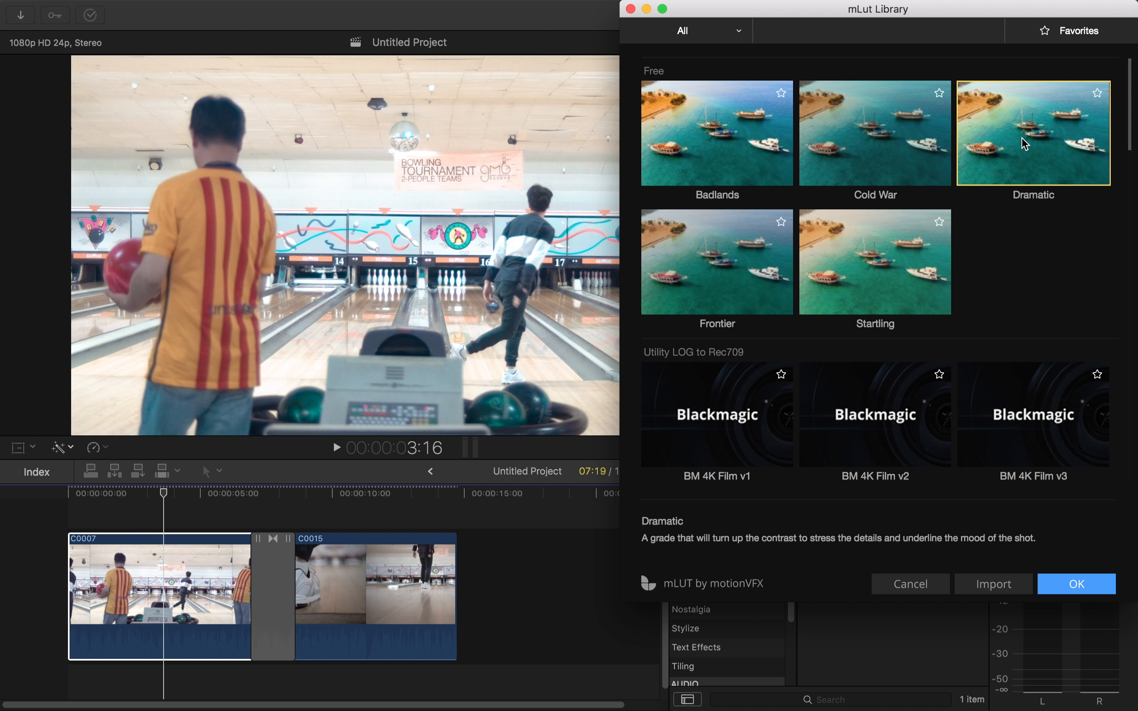
pyautogui.click(714, 180)
pyautogui.click(914, 154)
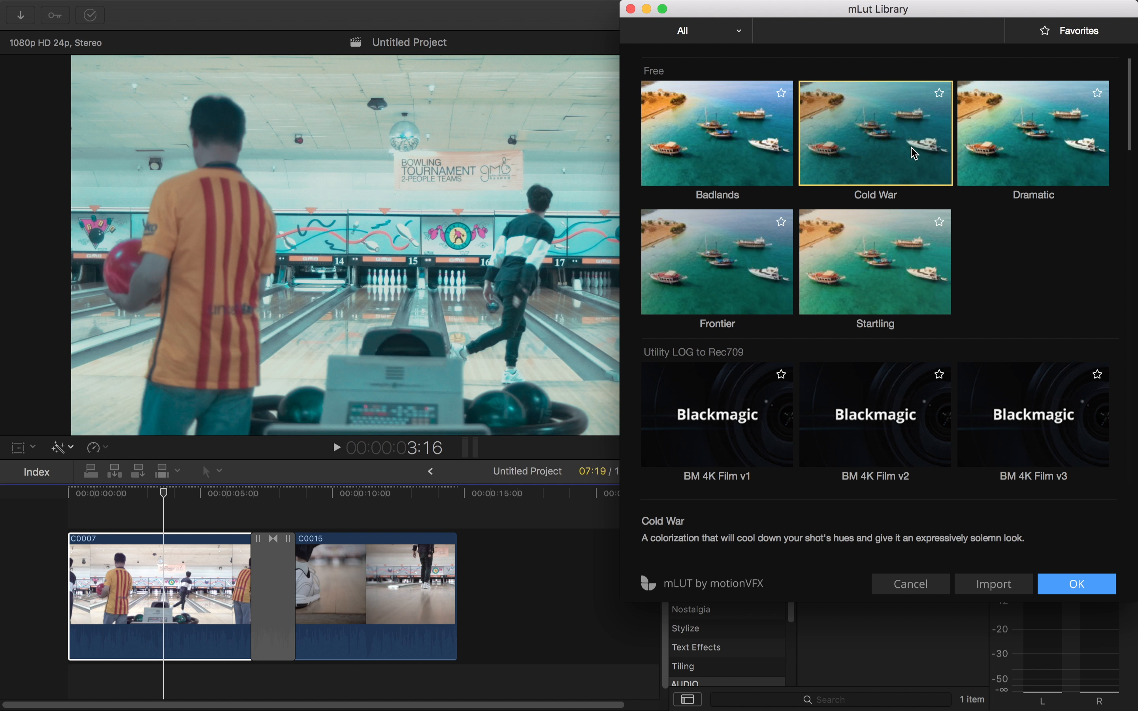
pyautogui.click(708, 267)
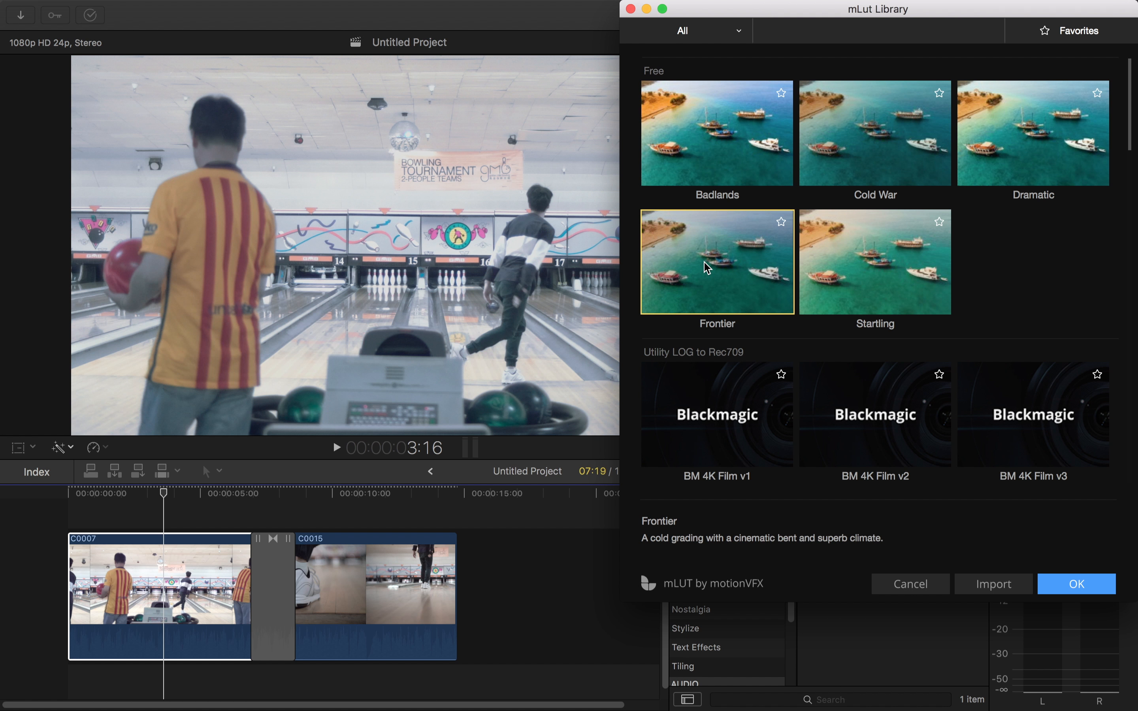
pyautogui.click(883, 284)
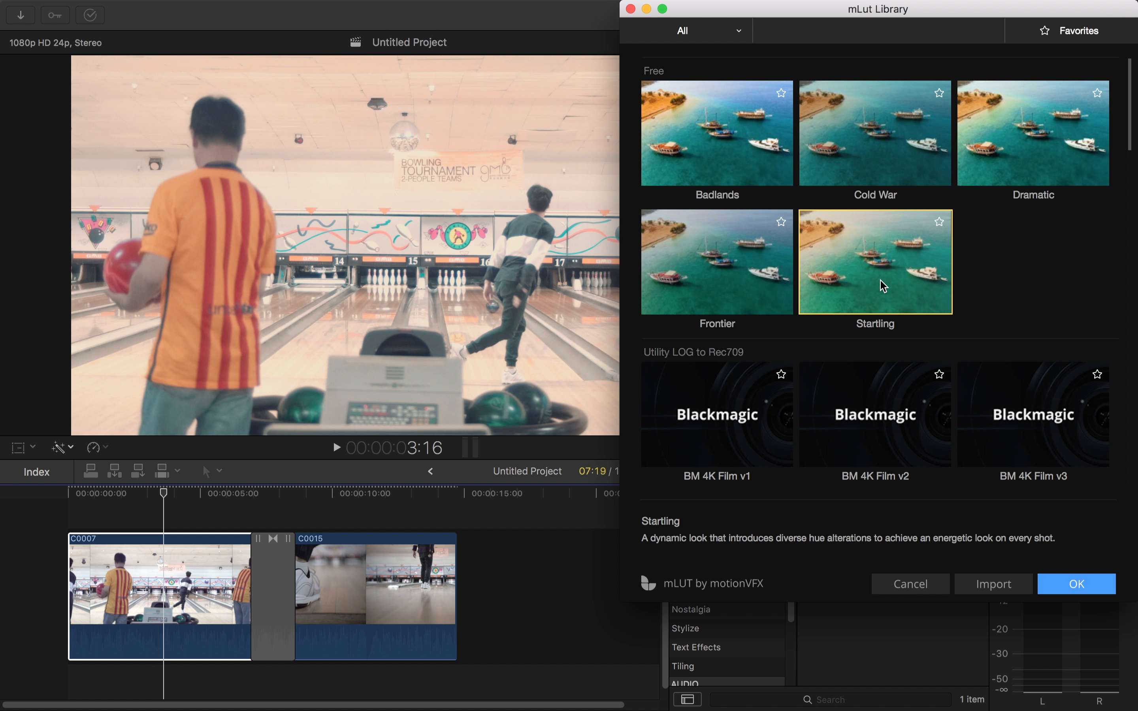
pyautogui.click(1100, 587)
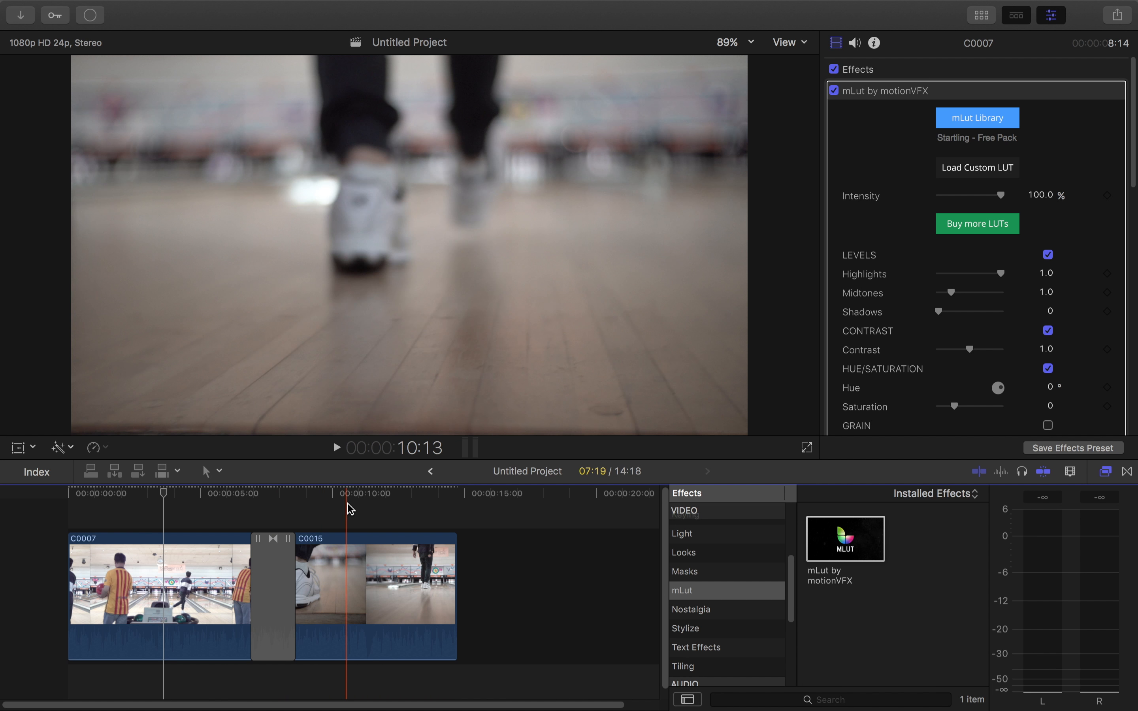
# Step: Apply the Startling LUT from the mLut library to clip C0015
pyautogui.click(351, 509)
pyautogui.click(350, 588)
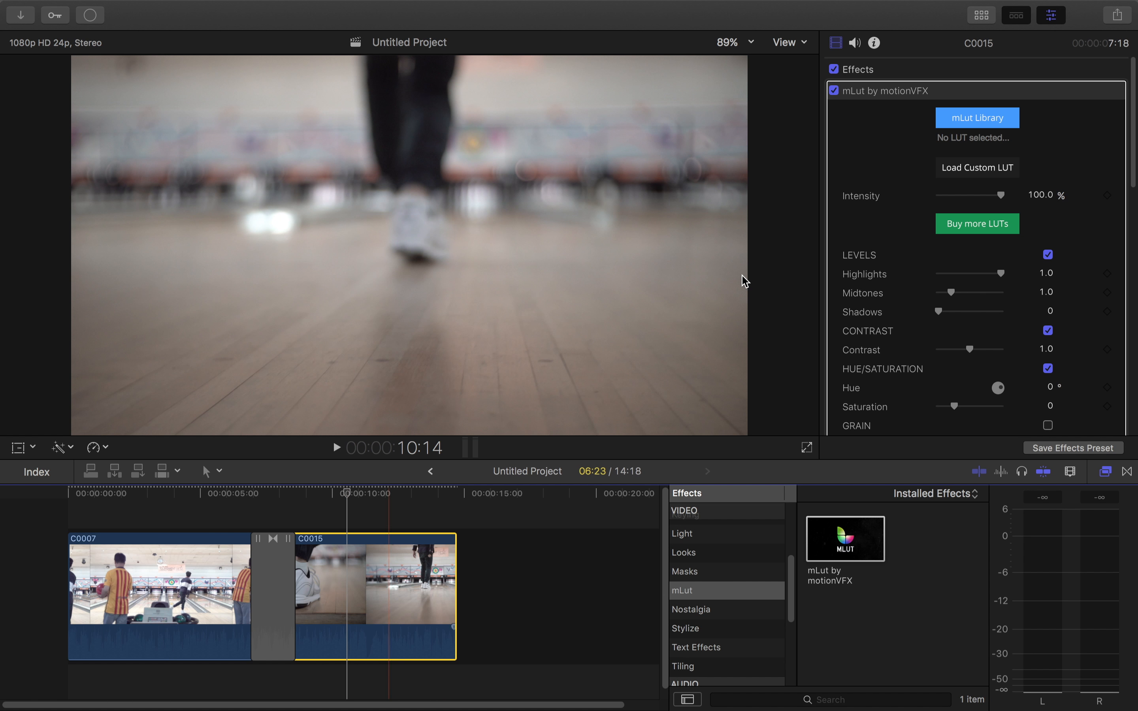
pyautogui.click(951, 127)
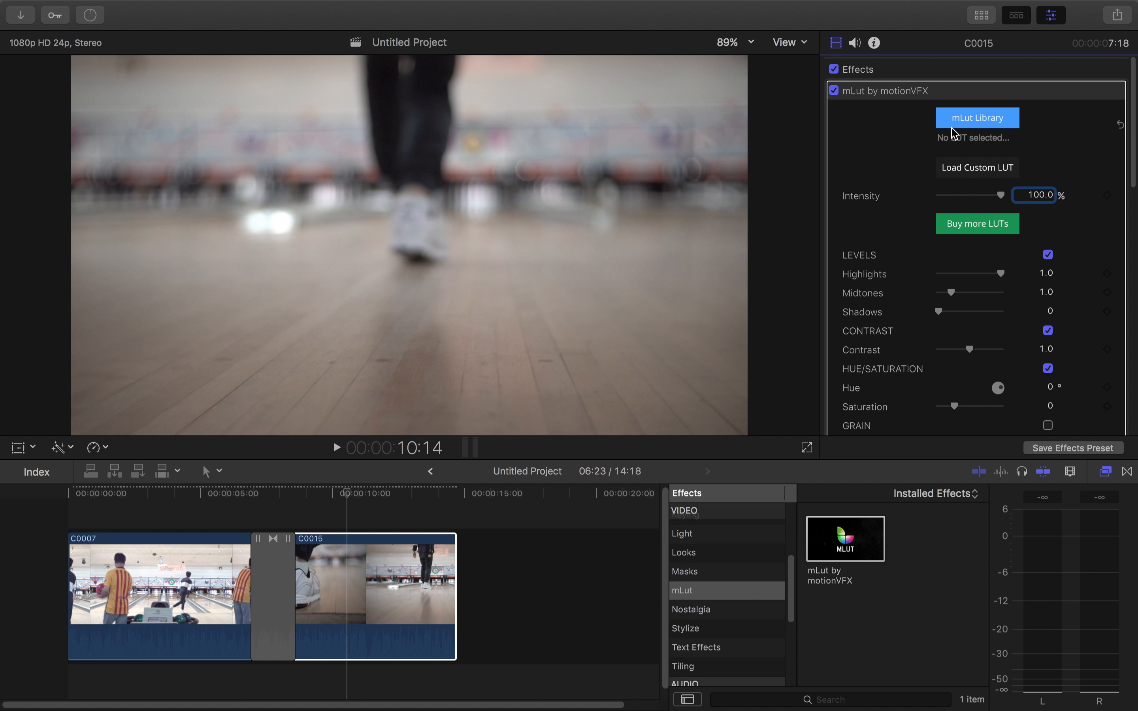
pyautogui.click(975, 120)
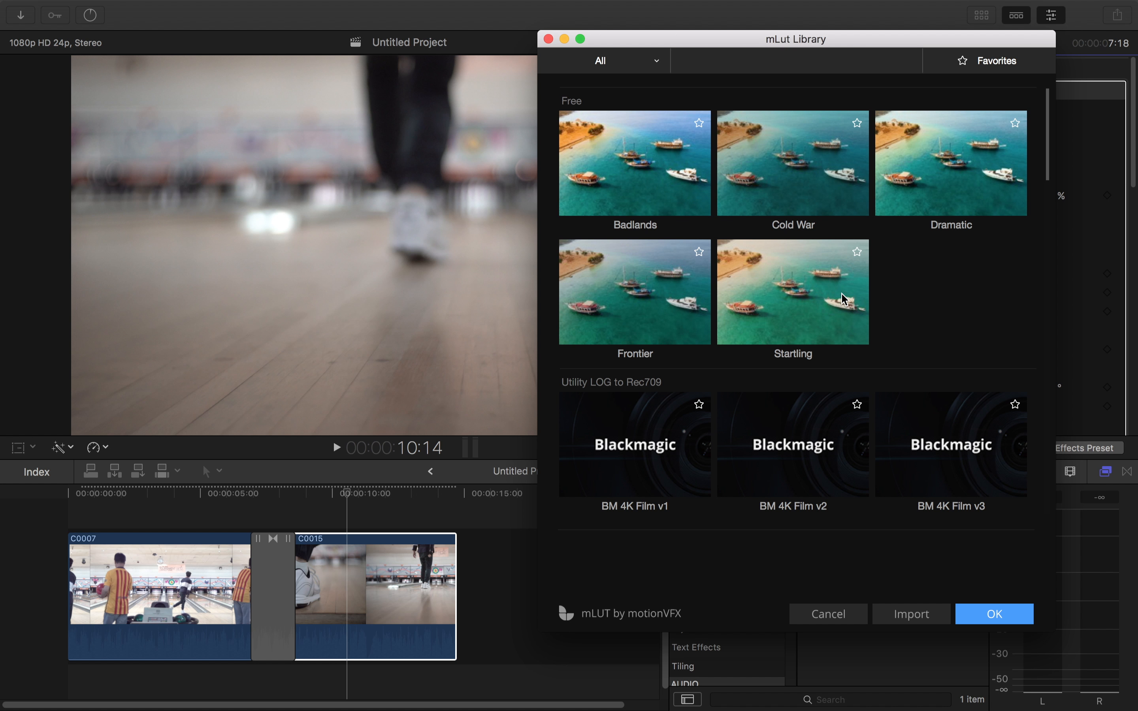
pyautogui.click(844, 300)
pyautogui.click(994, 623)
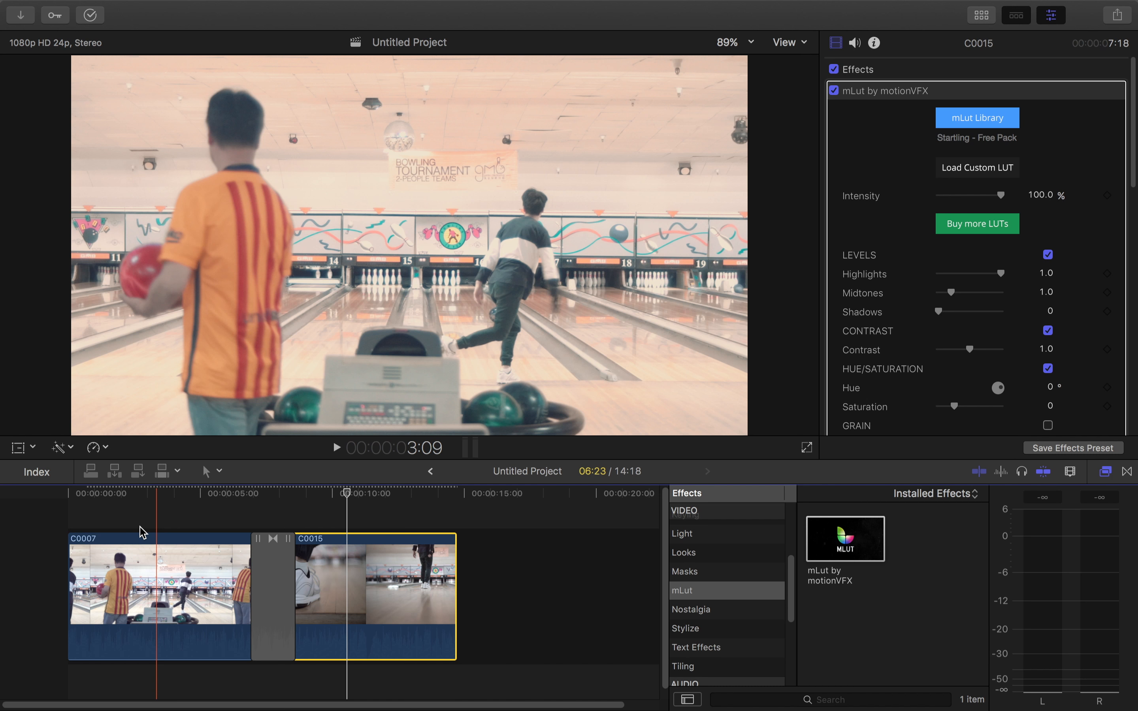
# Step: Lower the mLut Midtones level on clip C0007 to 0.68
pyautogui.click(143, 527)
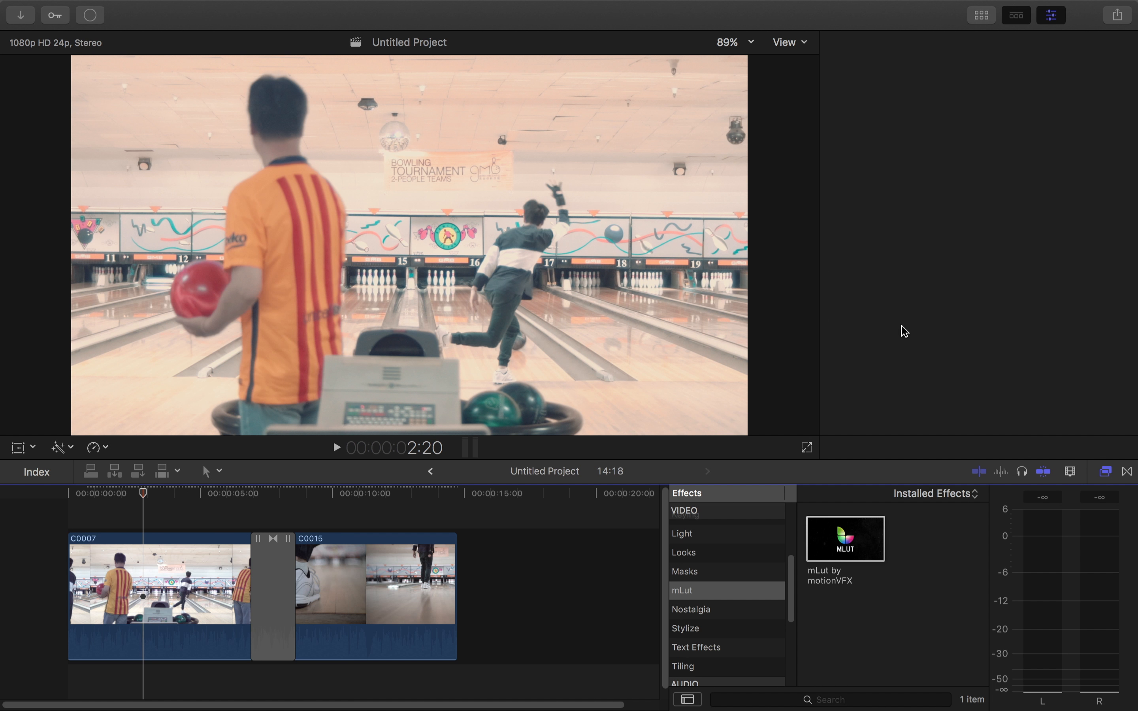
pyautogui.click(150, 576)
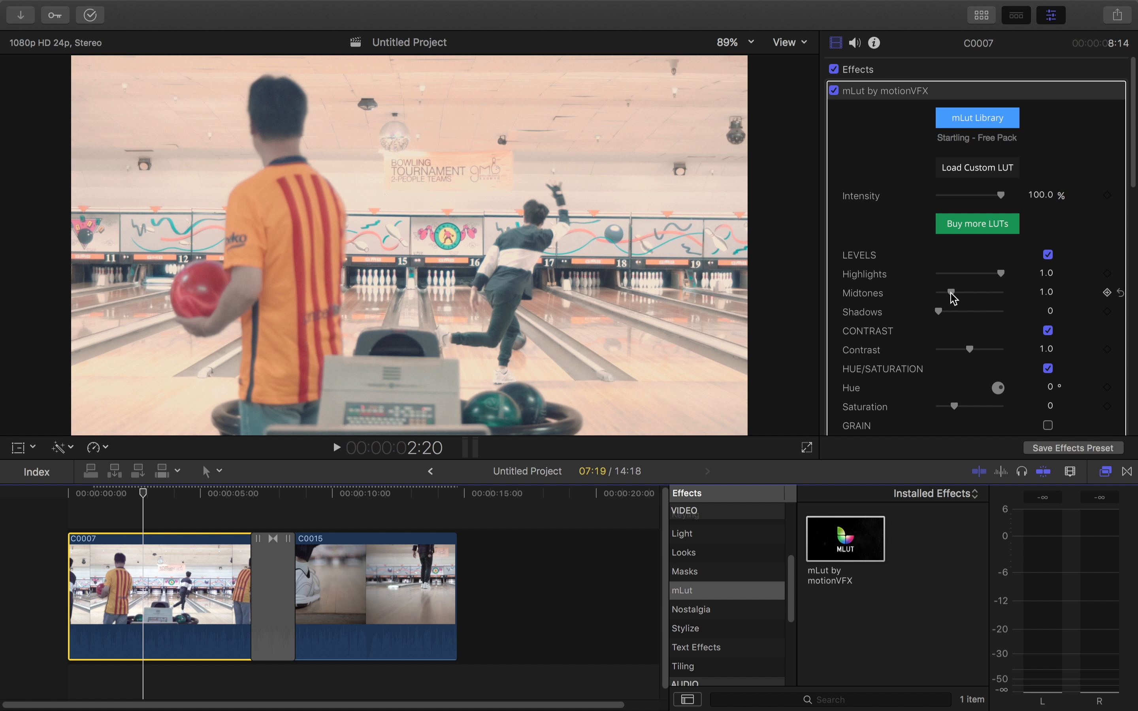
pyautogui.moveTo(952, 301); pyautogui.dragTo(953, 300)
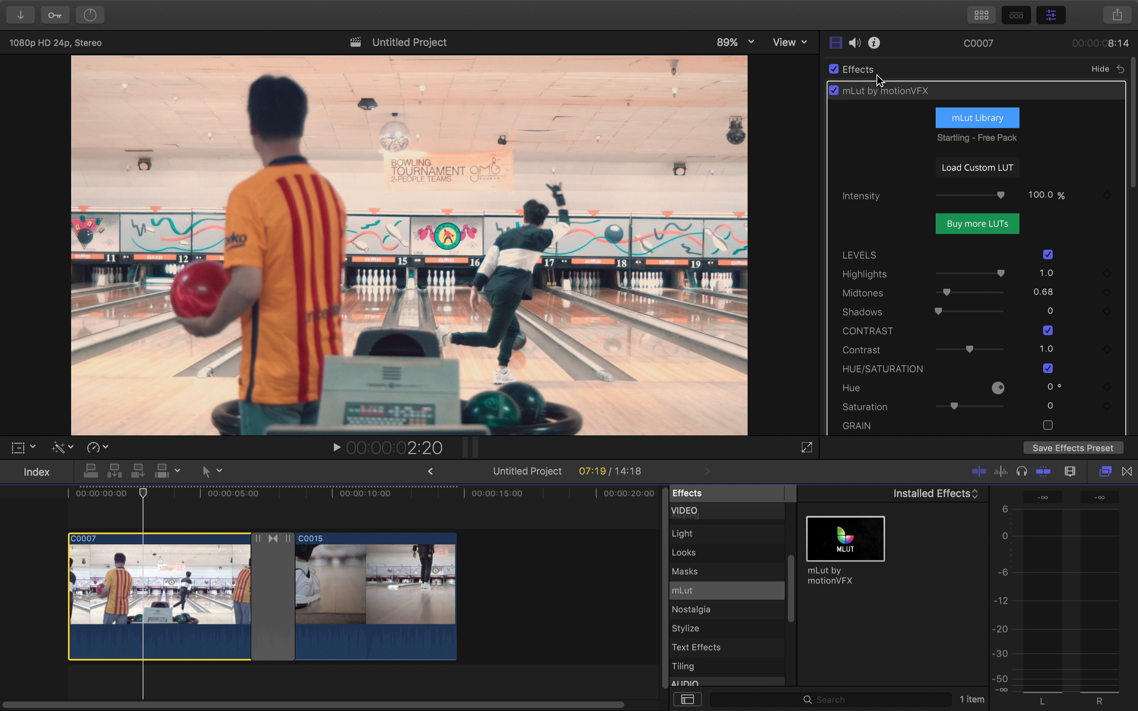
# Step: Change the project's video format to Custom with a vertical resolution of 1080 x 1920
pyautogui.click(983, 15)
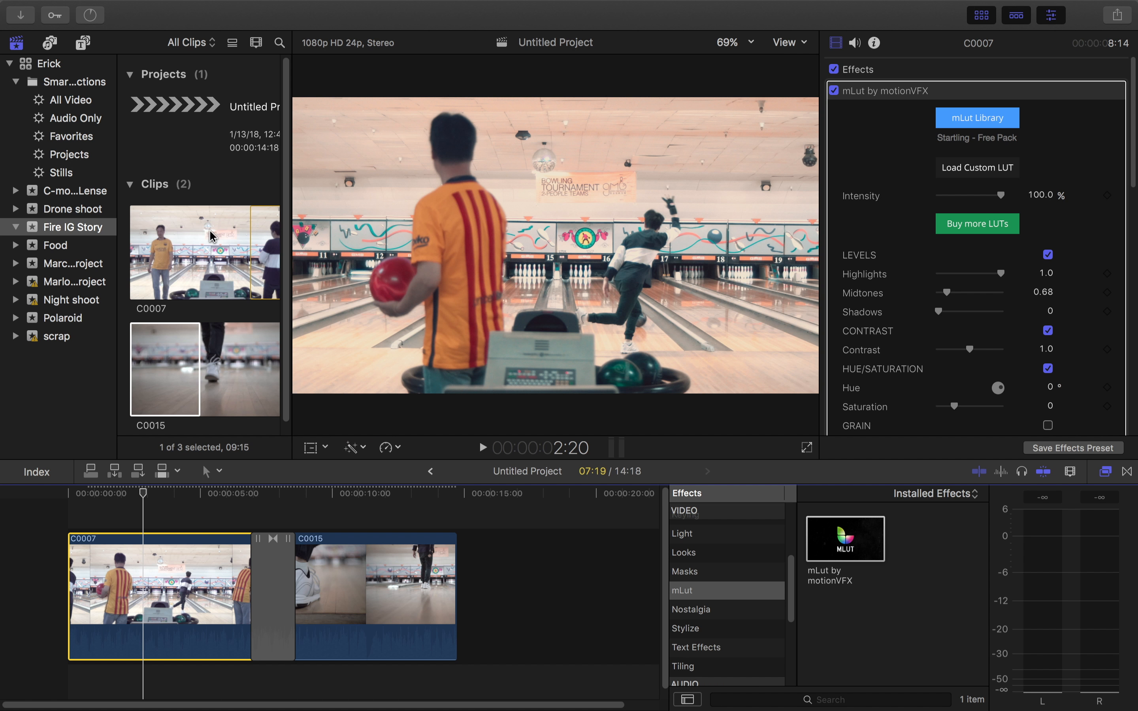
pyautogui.click(194, 151)
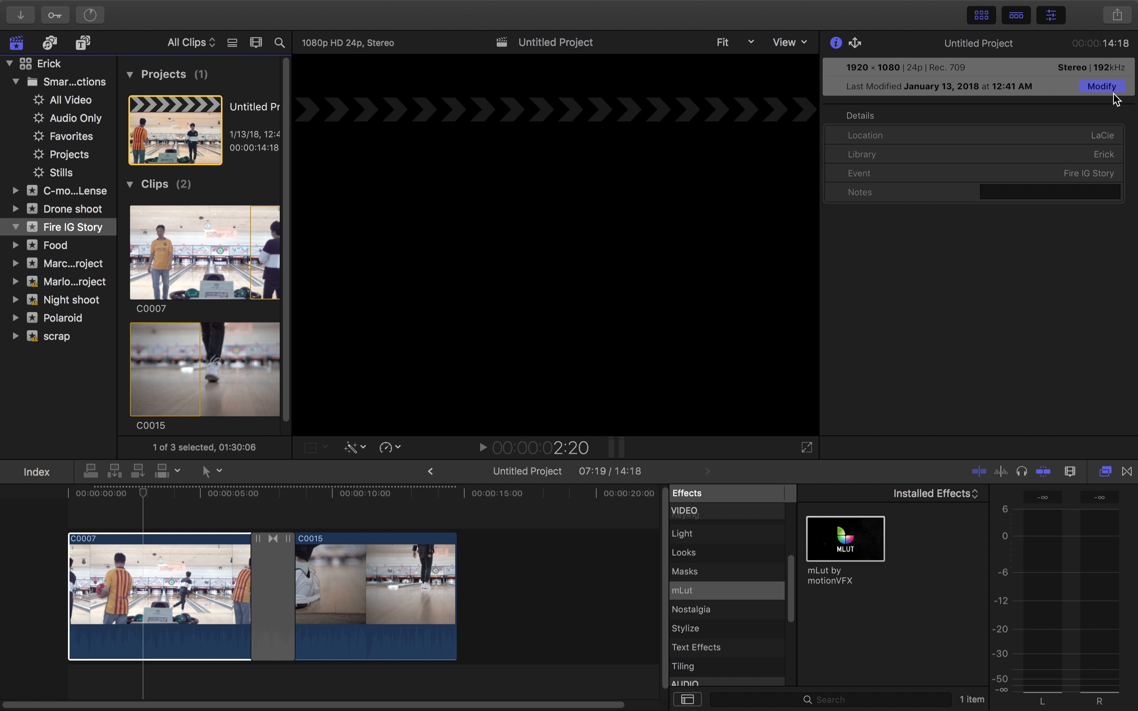
pyautogui.click(1116, 91)
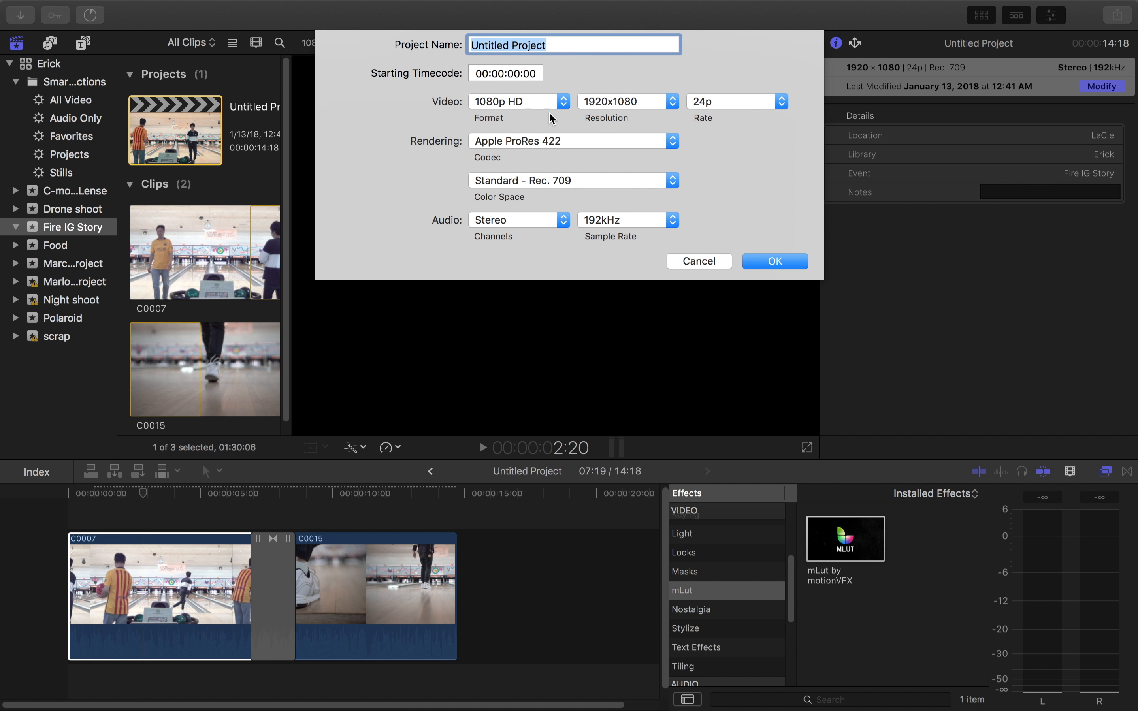
pyautogui.click(549, 111)
pyautogui.click(541, 190)
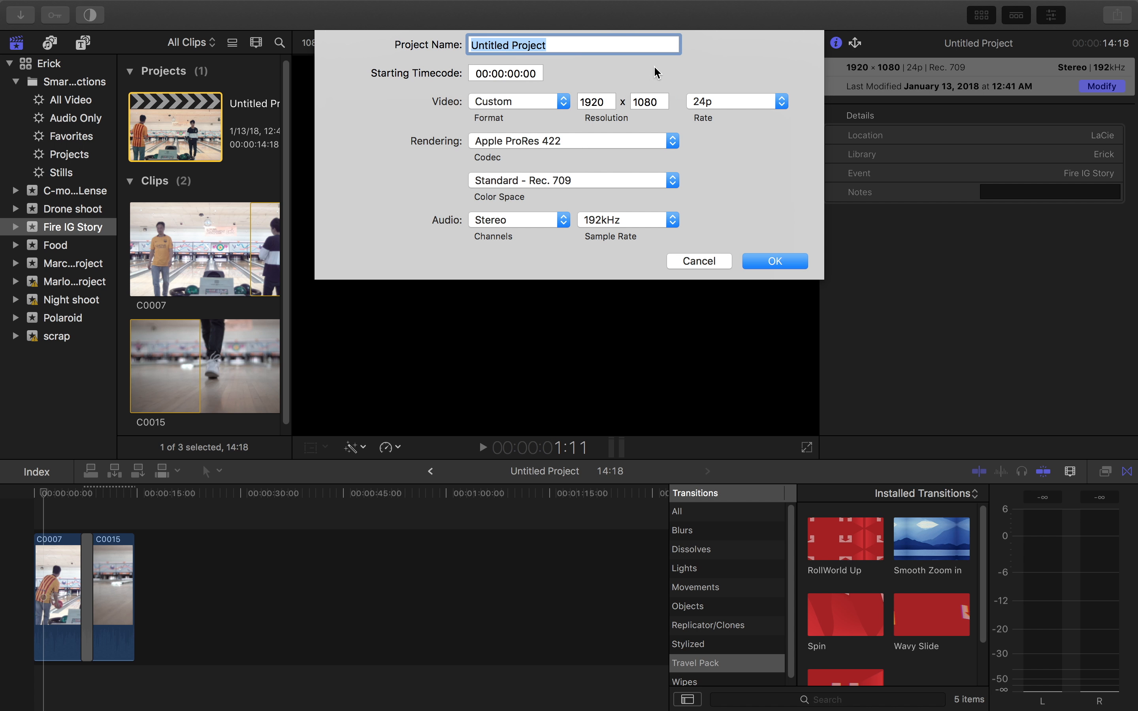
pyautogui.doubleClick(605, 102)
pyautogui.write('1')
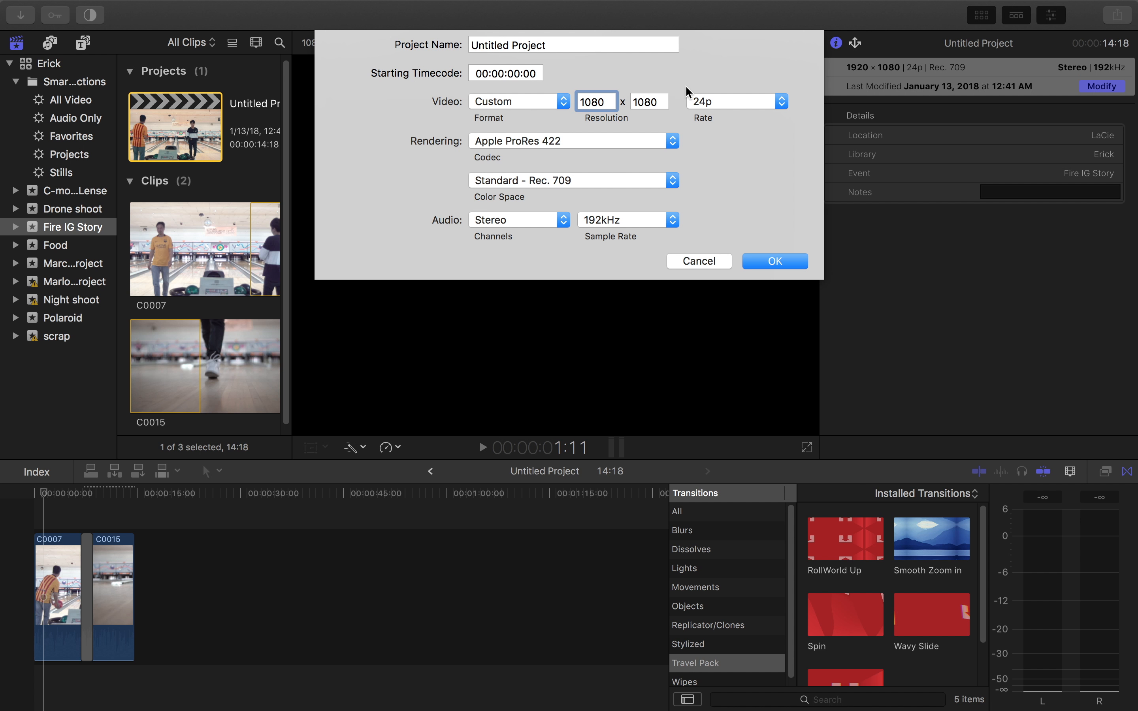
pyautogui.doubleClick(659, 99)
pyautogui.write('1')
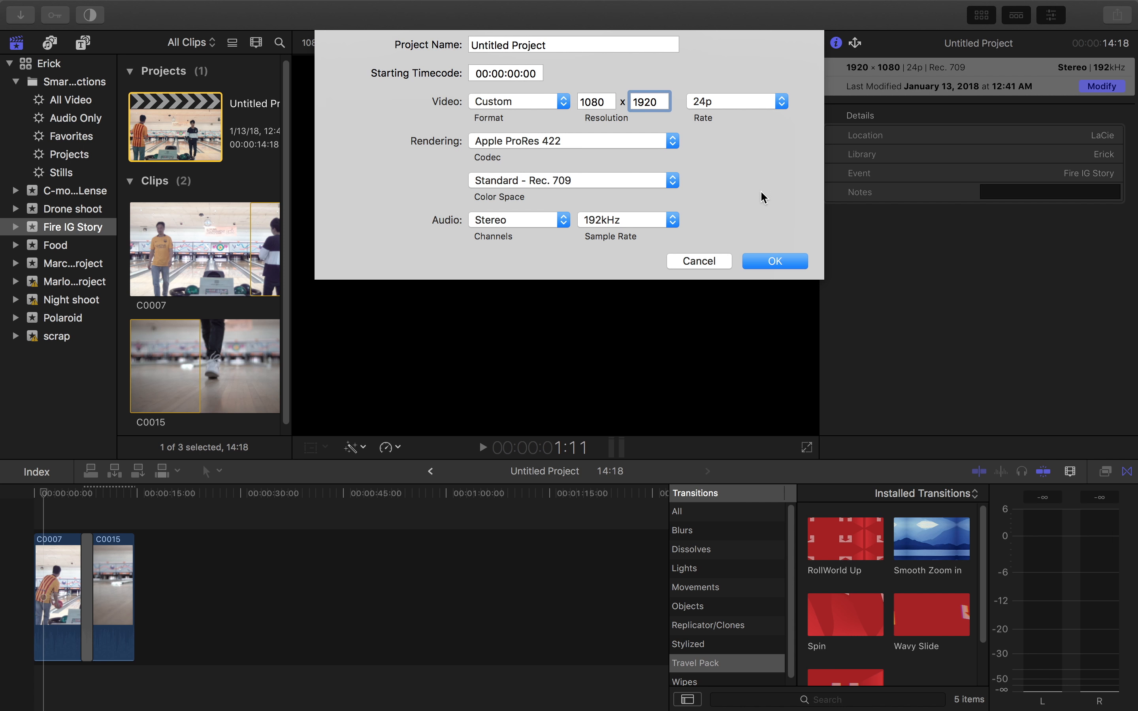
pyautogui.click(782, 261)
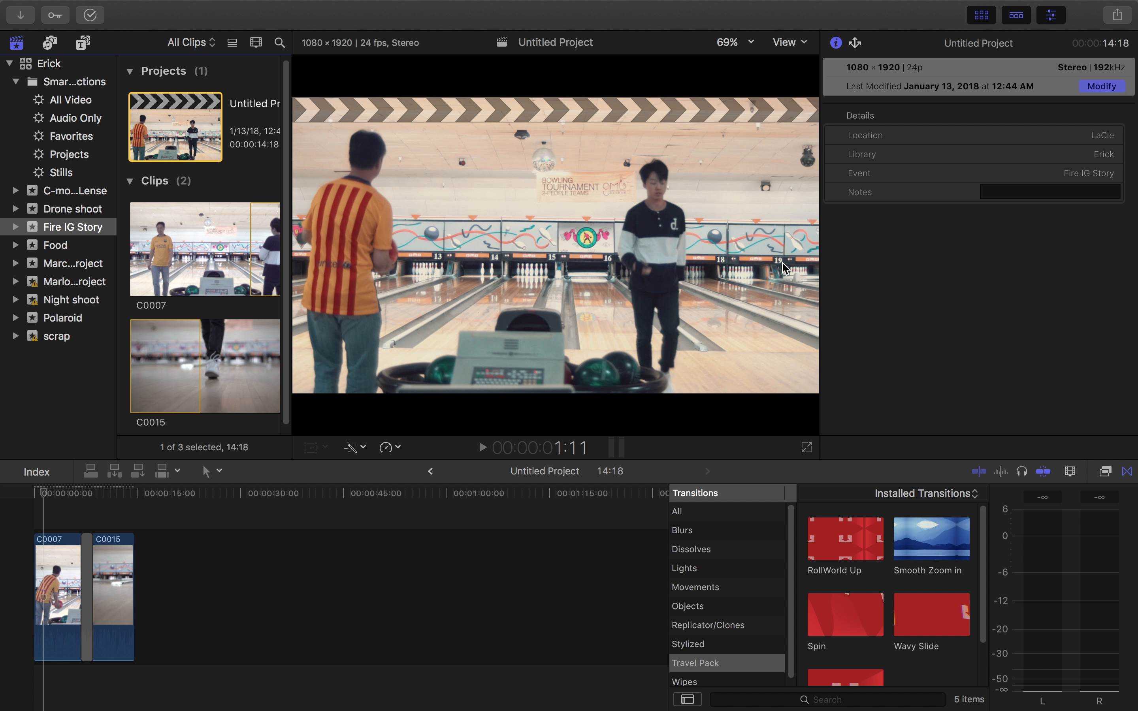
# Step: Transform C0007 to fill the vertical frame at about 317% scale, and shift it left so the bowler in the black-and-white sweater is in view
pyautogui.click(82, 509)
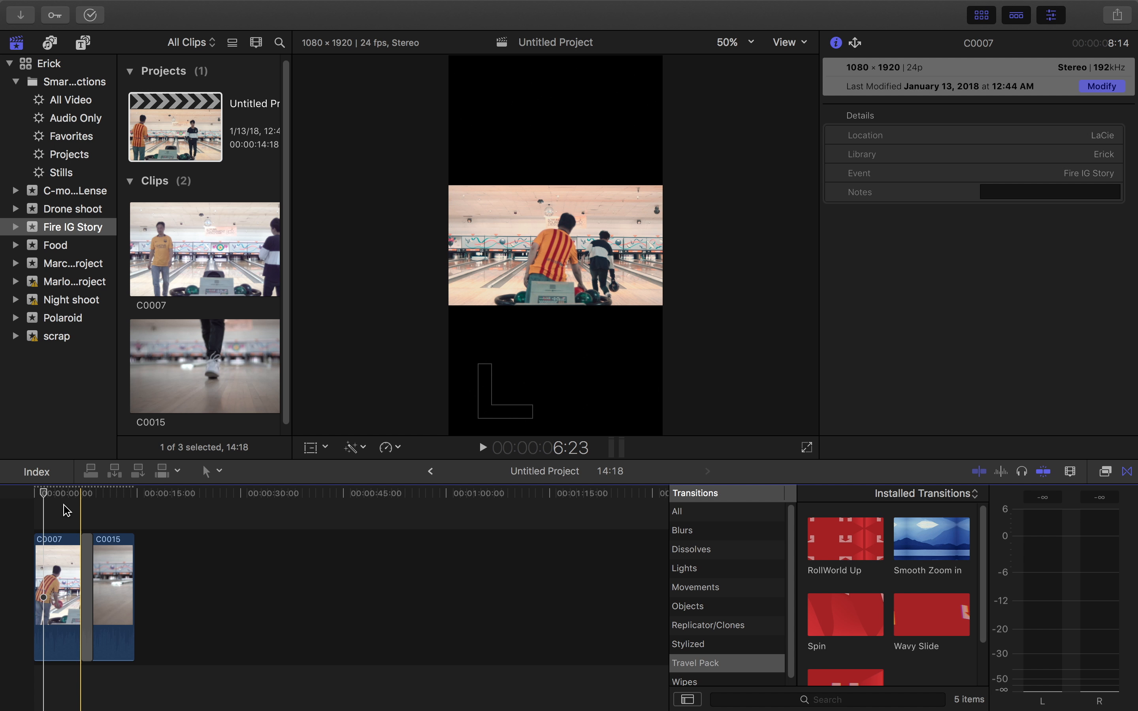
pyautogui.click(64, 507)
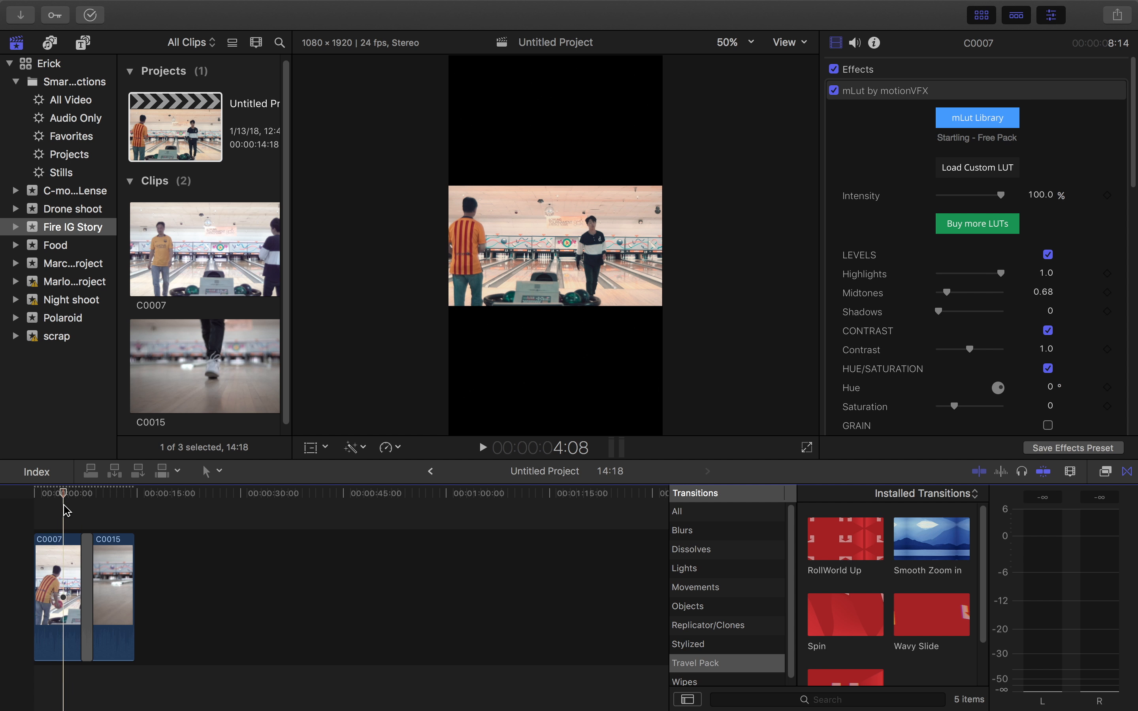
pyautogui.click(312, 449)
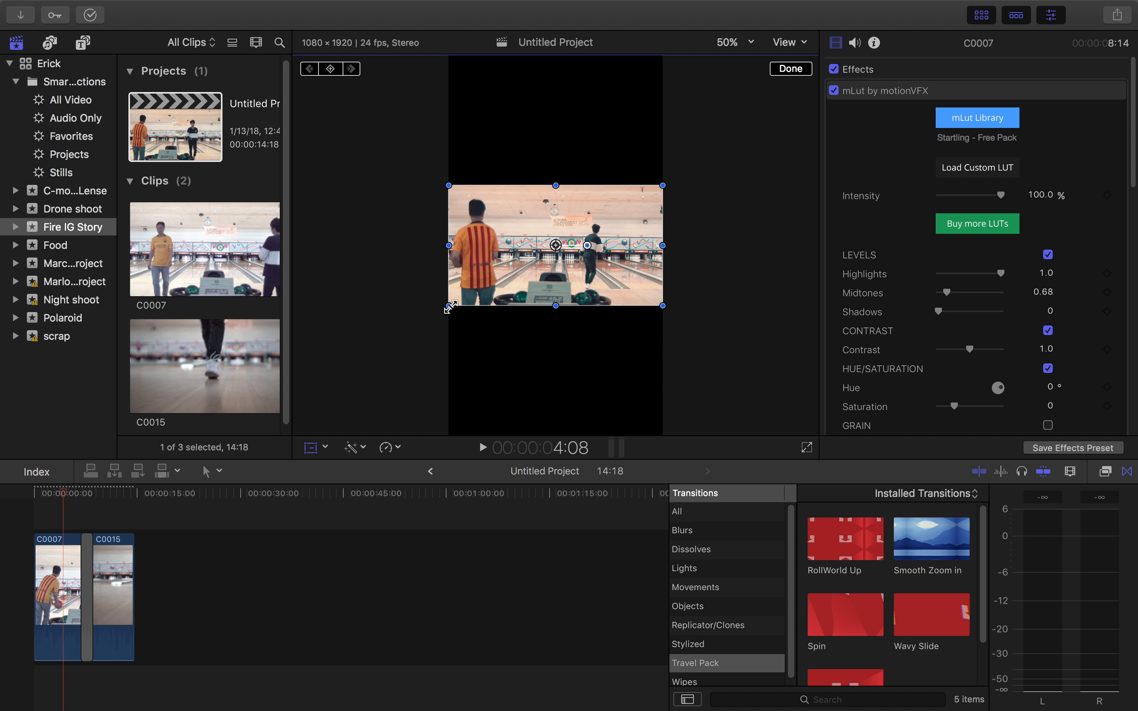
pyautogui.moveTo(447, 306); pyautogui.dragTo(388, 442)
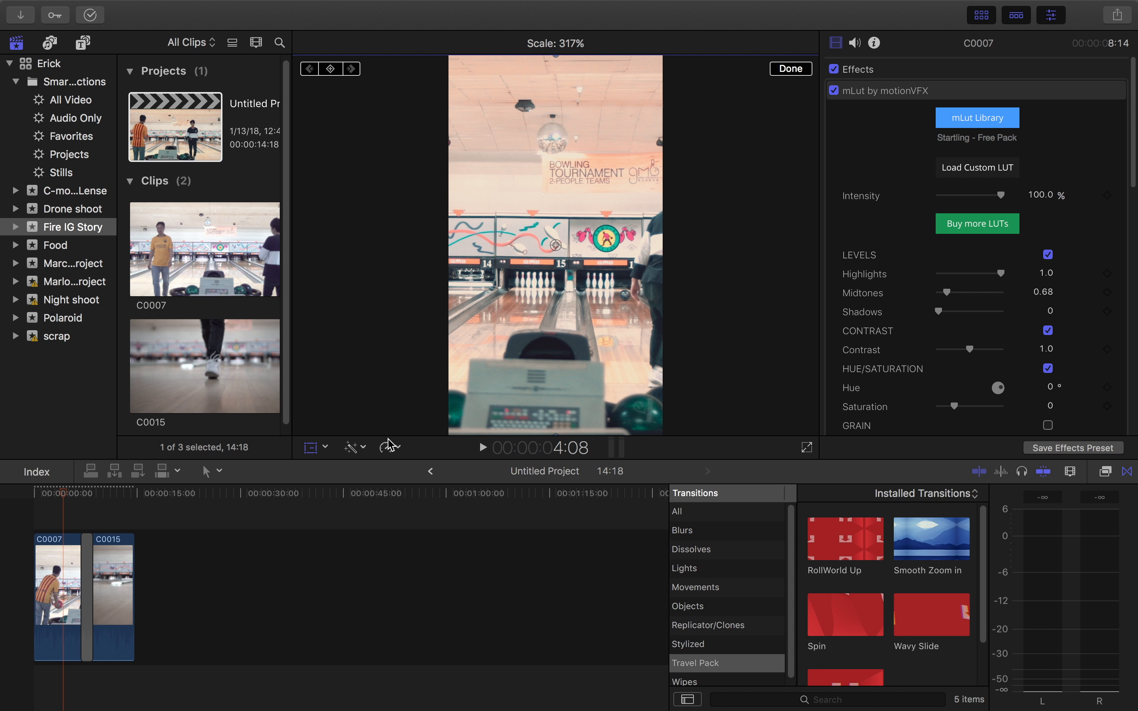
pyautogui.moveTo(388, 444); pyautogui.dragTo(389, 444)
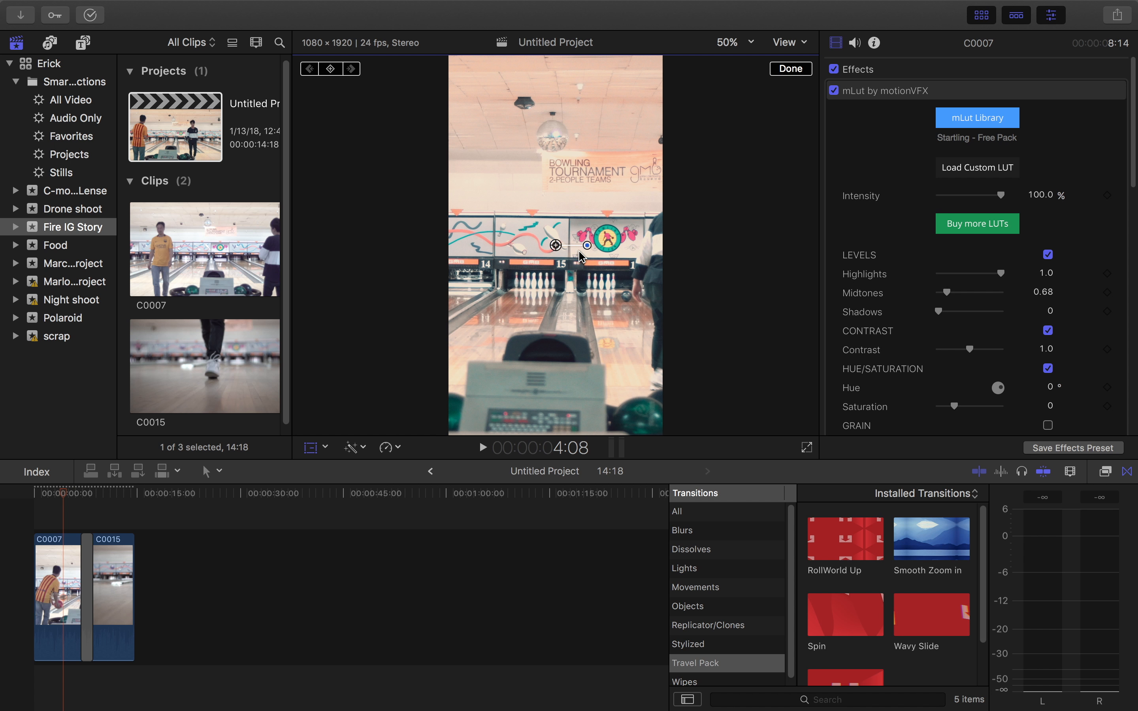
pyautogui.moveTo(556, 245); pyautogui.dragTo(477, 246)
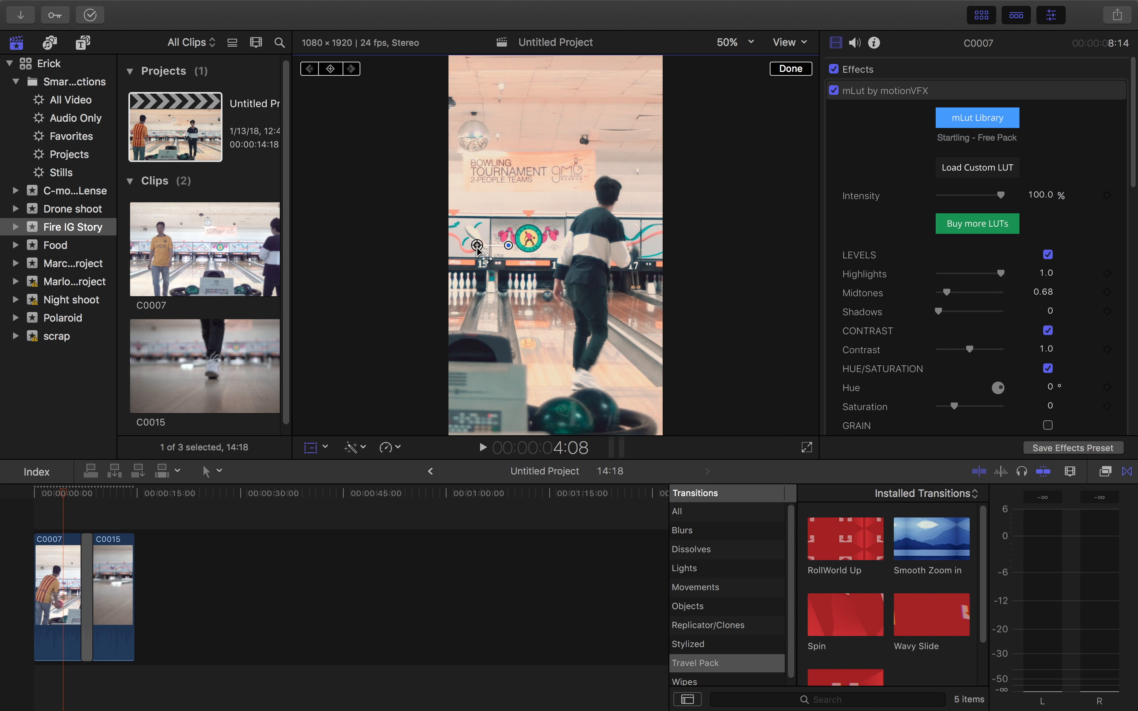
pyautogui.click(801, 71)
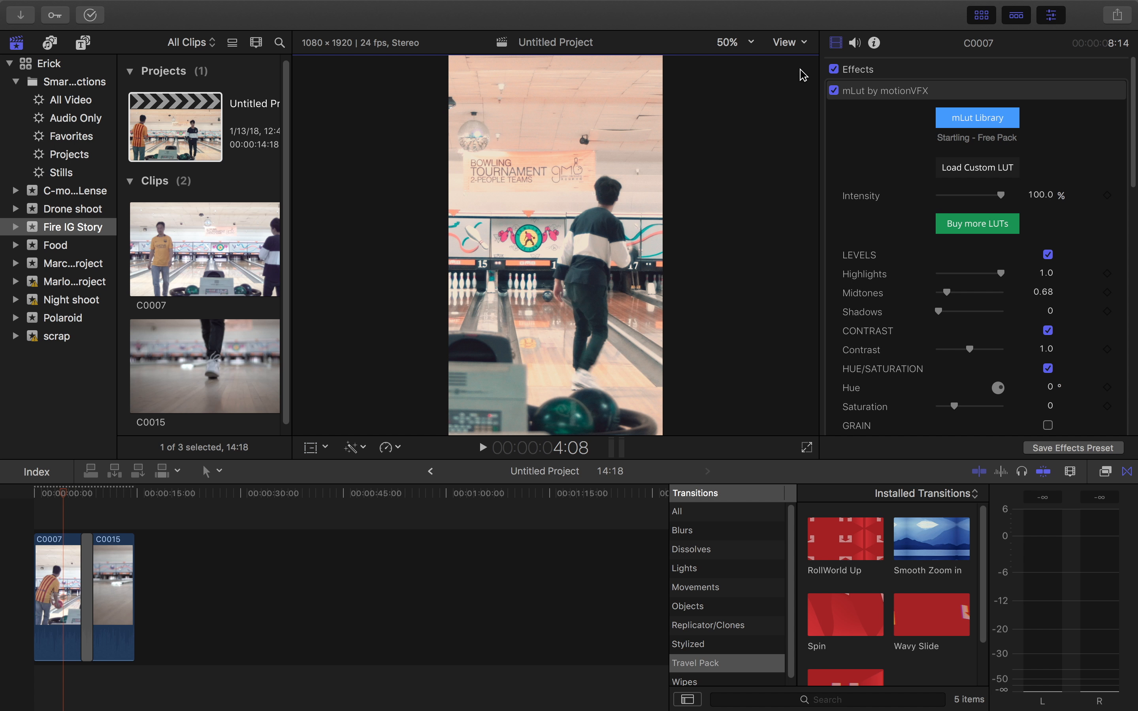
# Step: Play the reframed C0007 full screen, and play it again from the start in the normal viewer
pyautogui.click(807, 449)
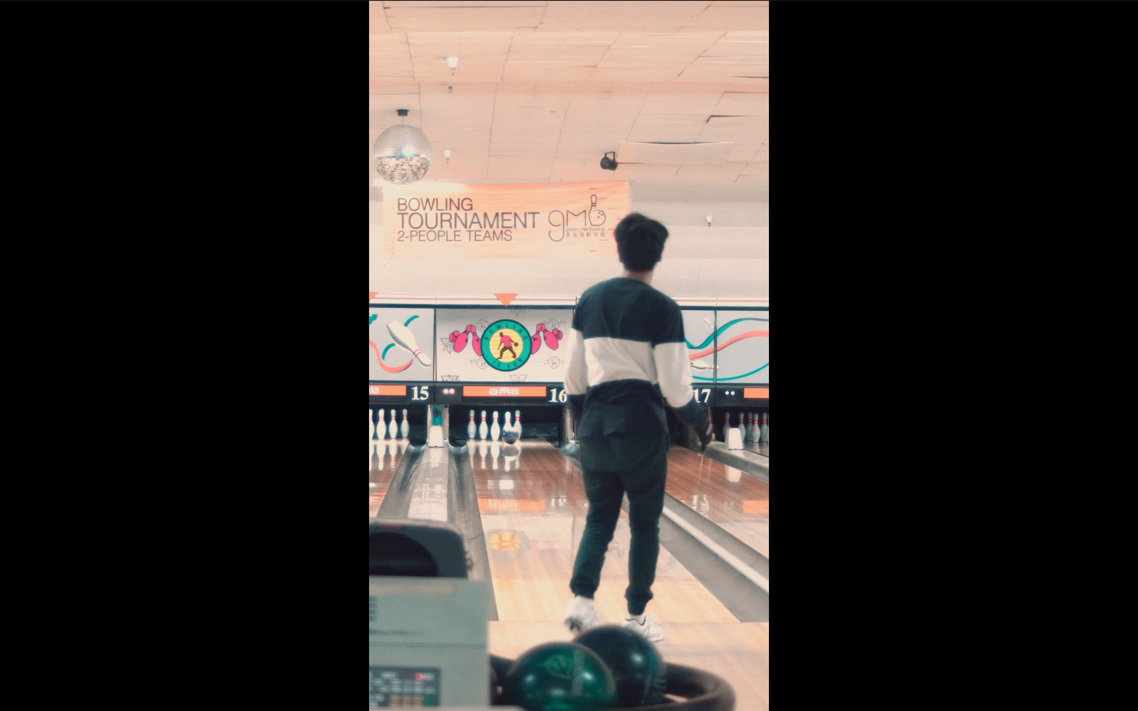
pyautogui.press('Escape')
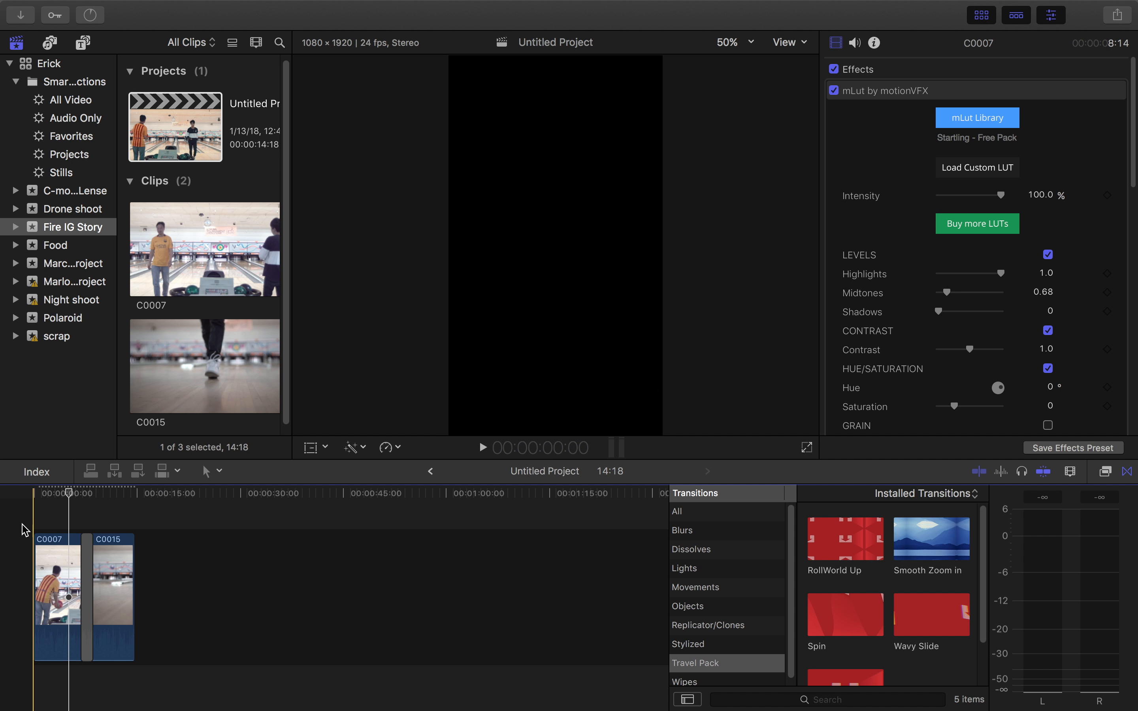
pyautogui.press('space')
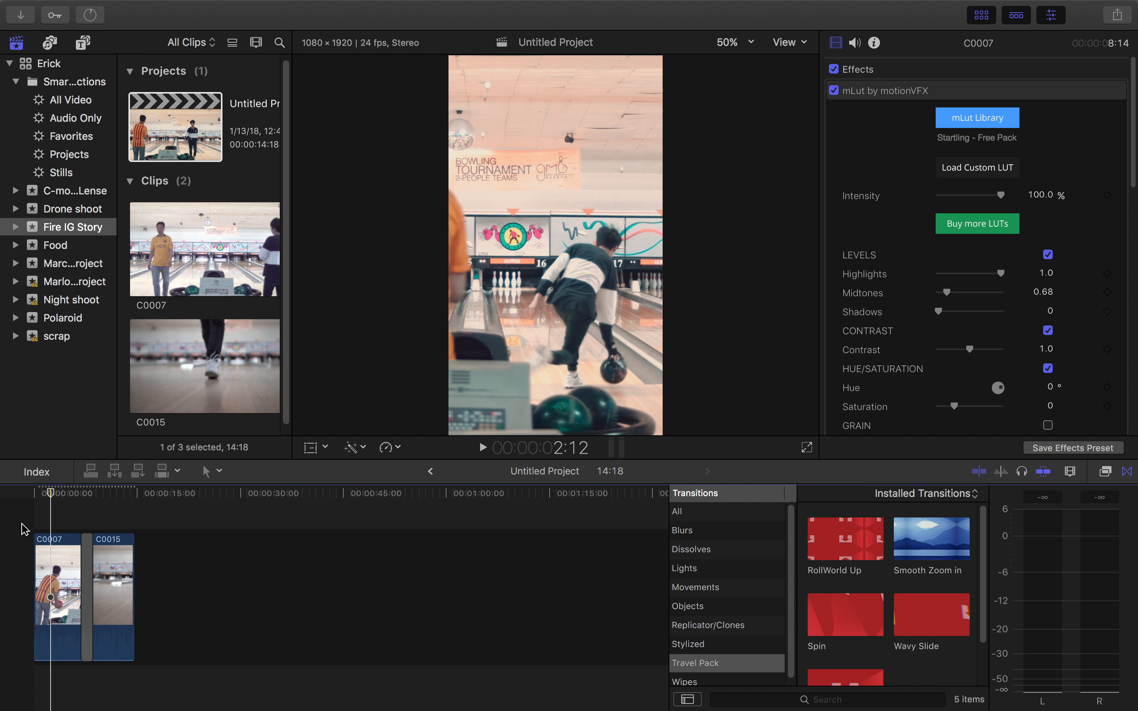
# Step: Scale C0015 up with Transform until it fills the vertical frame, and check the framing by playing it from the transition
pyautogui.click(74, 507)
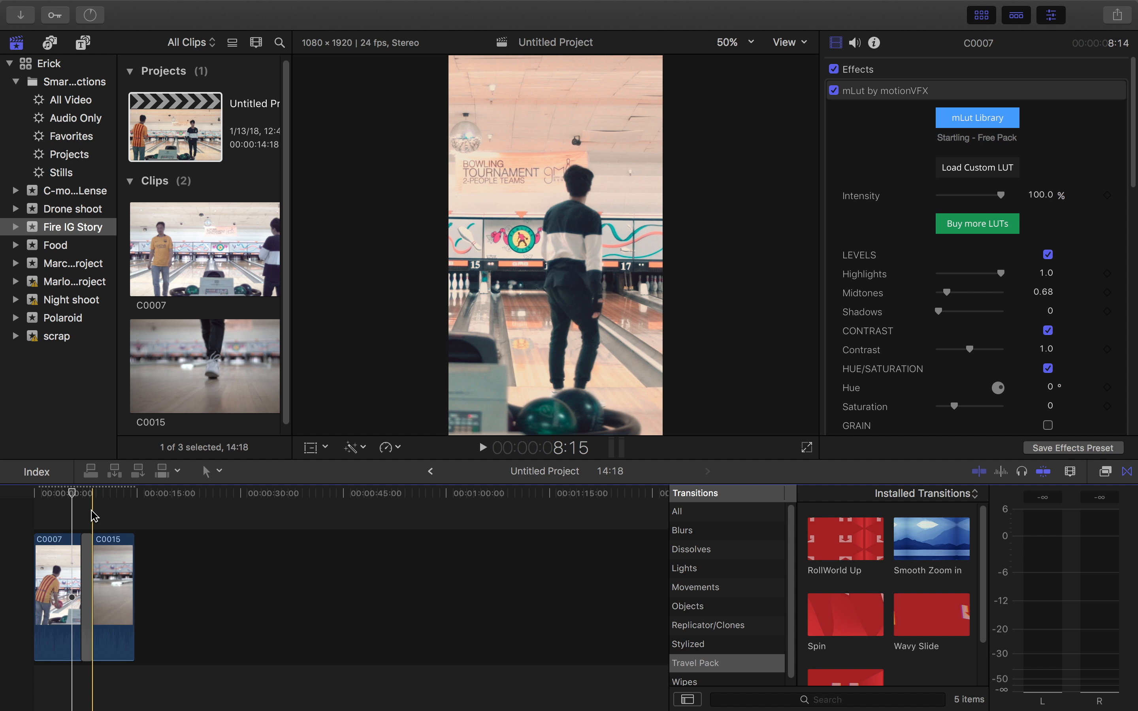
pyautogui.click(94, 516)
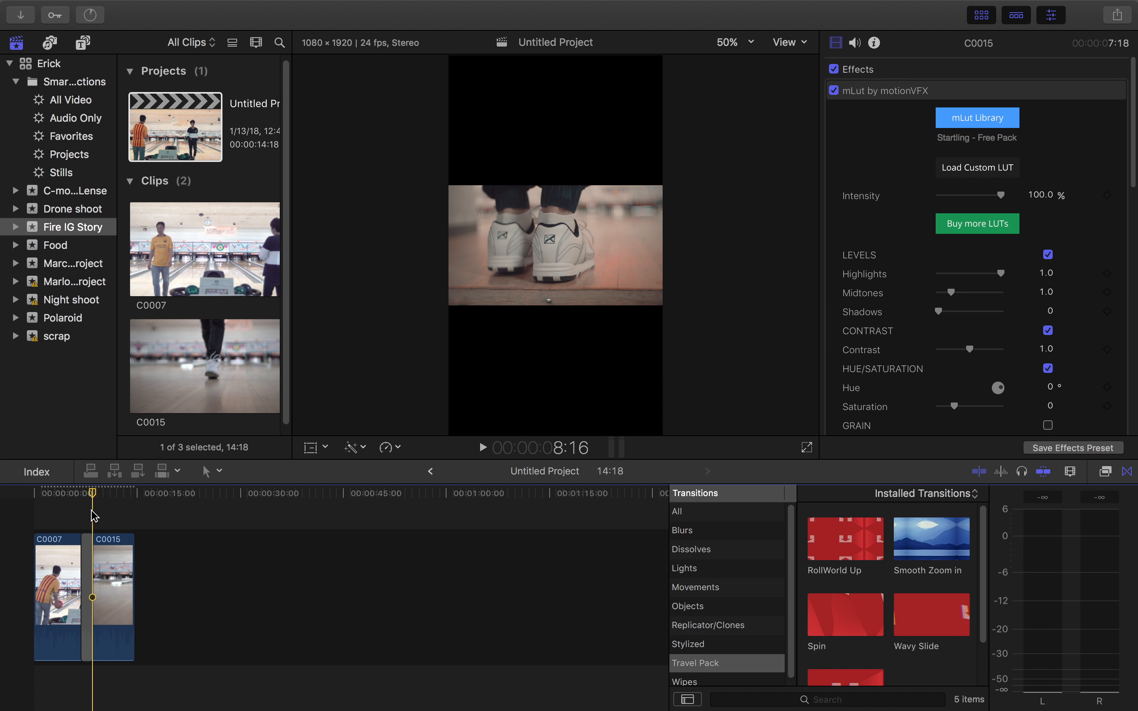
pyautogui.click(110, 516)
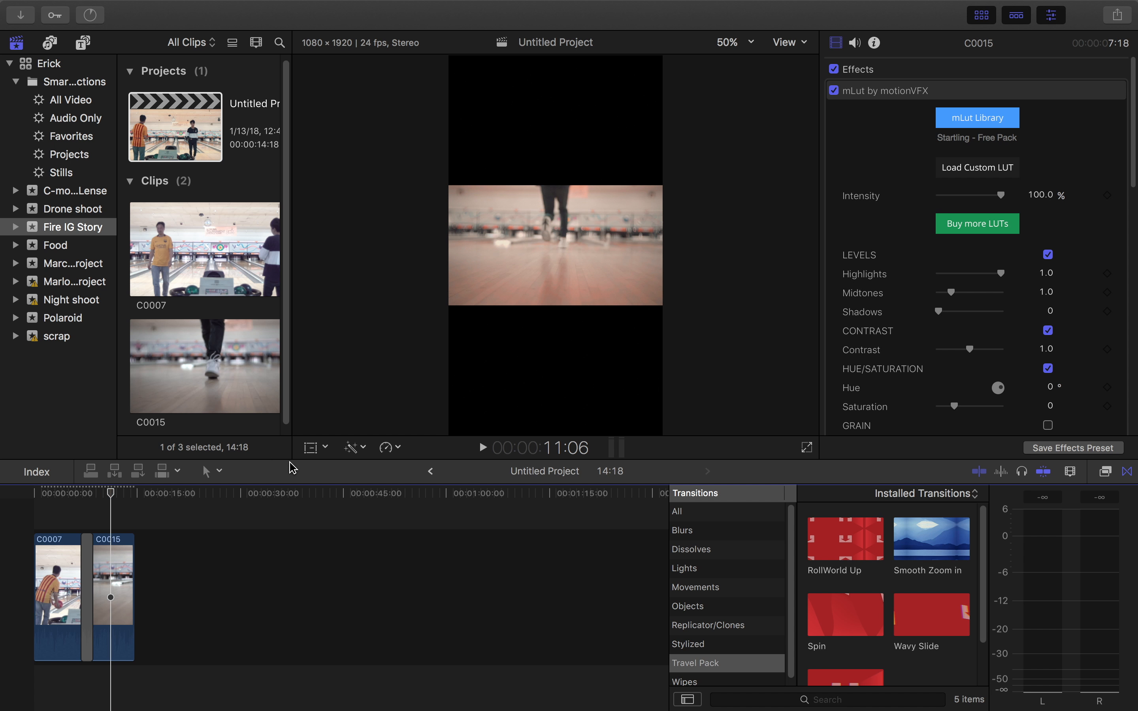
pyautogui.hotkey('shift', 't')
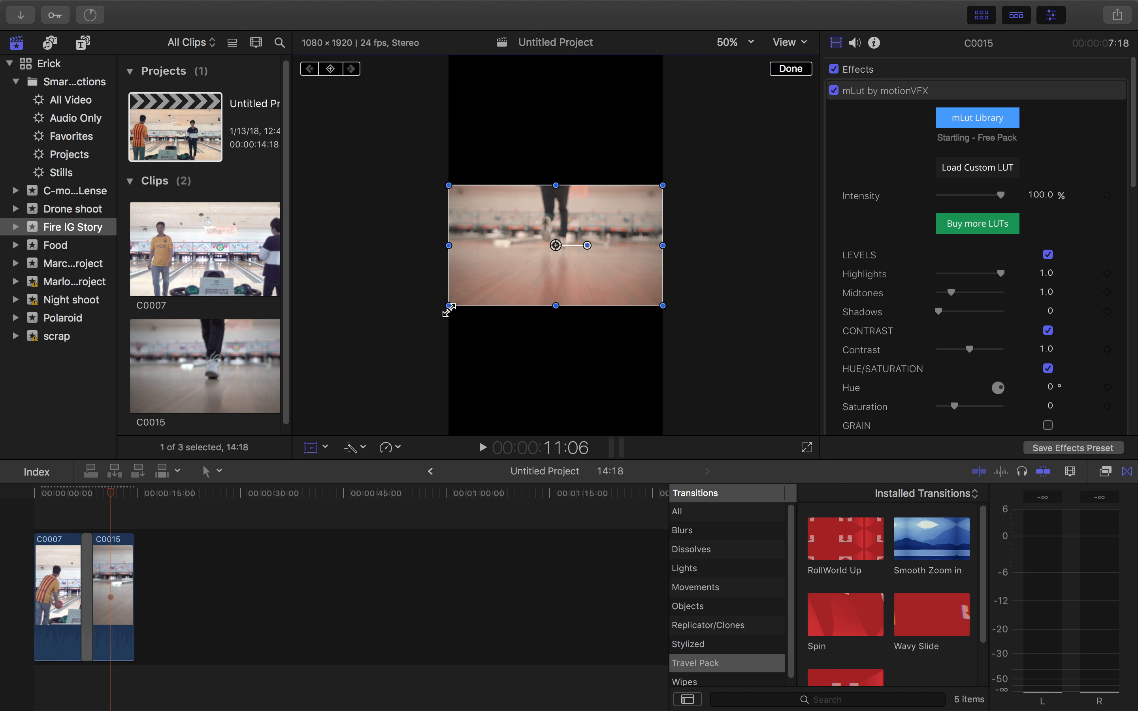
pyautogui.moveTo(441, 311); pyautogui.dragTo(421, 445)
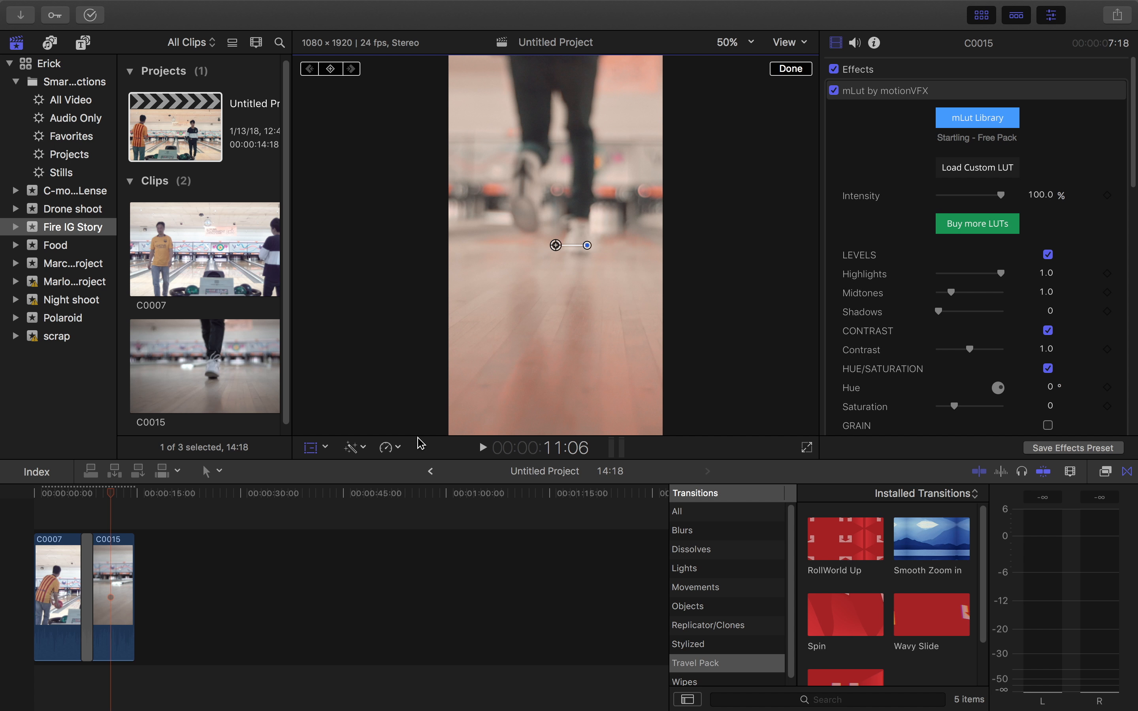
pyautogui.click(92, 508)
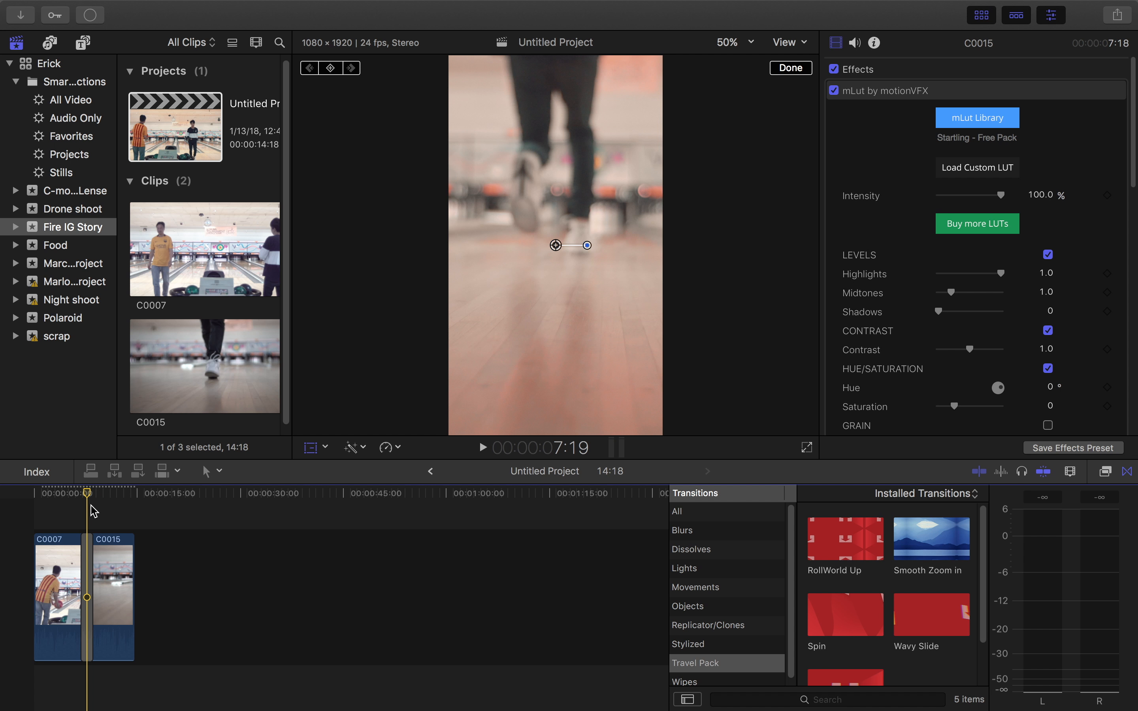
pyautogui.press('space')
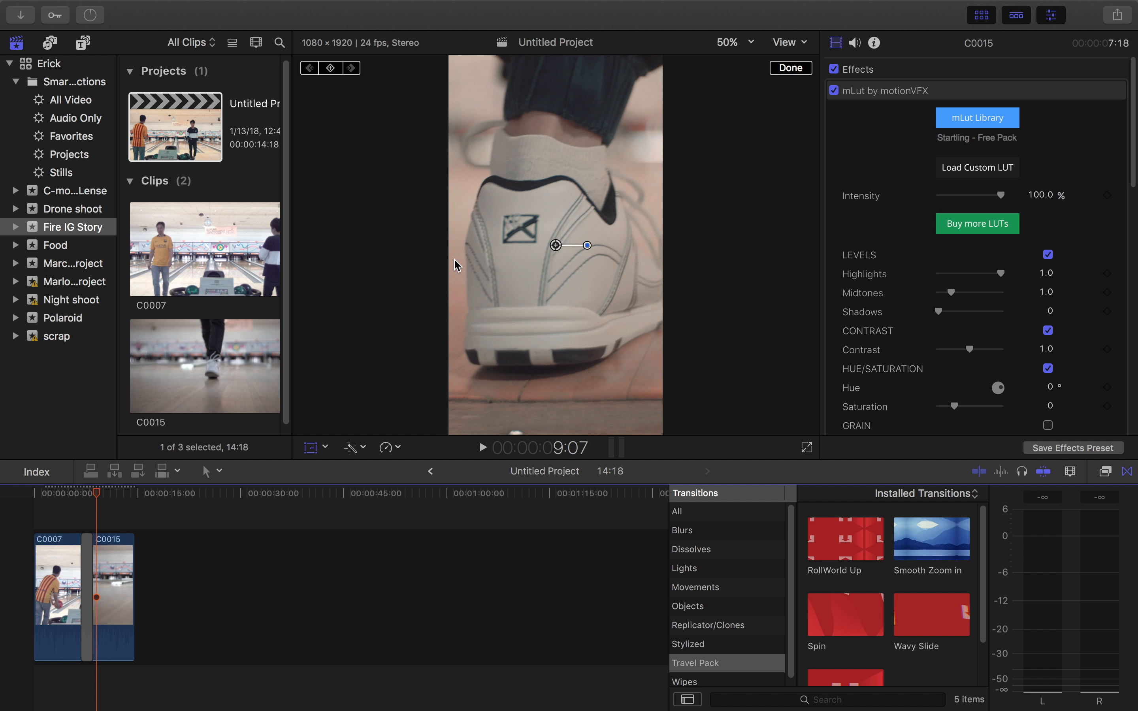
pyautogui.click(792, 69)
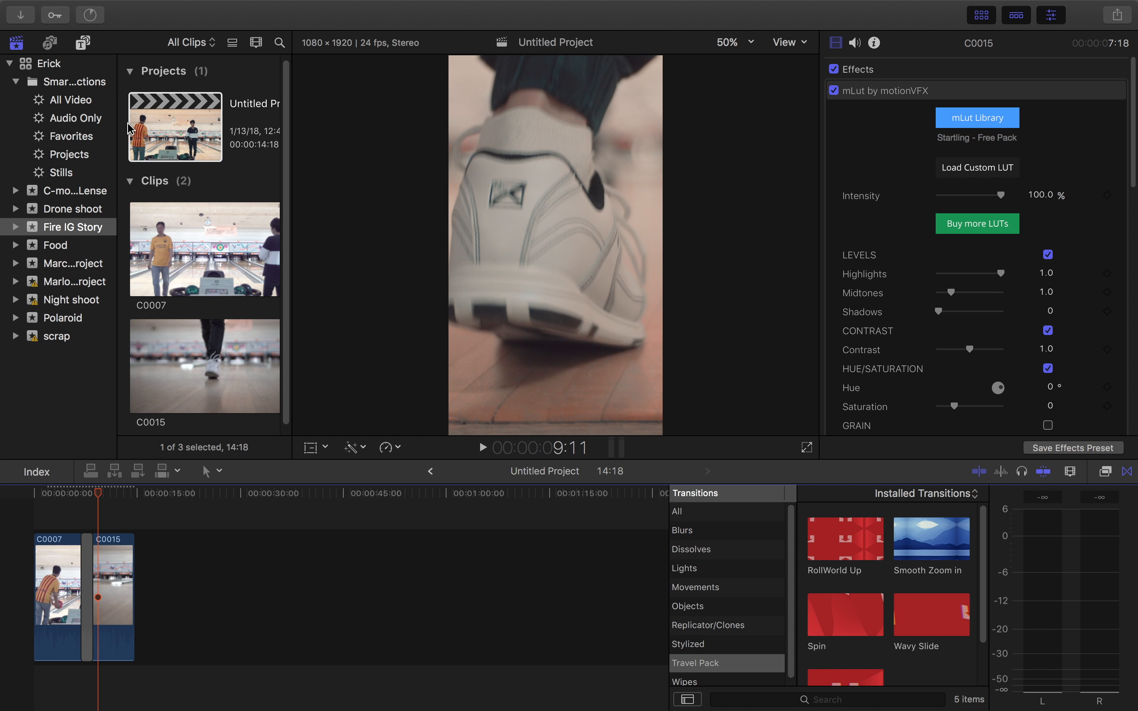
# Step: Search the iTunes music for "her" and place the song Her beneath the clips, starting at the beginning of the timeline
pyautogui.click(52, 45)
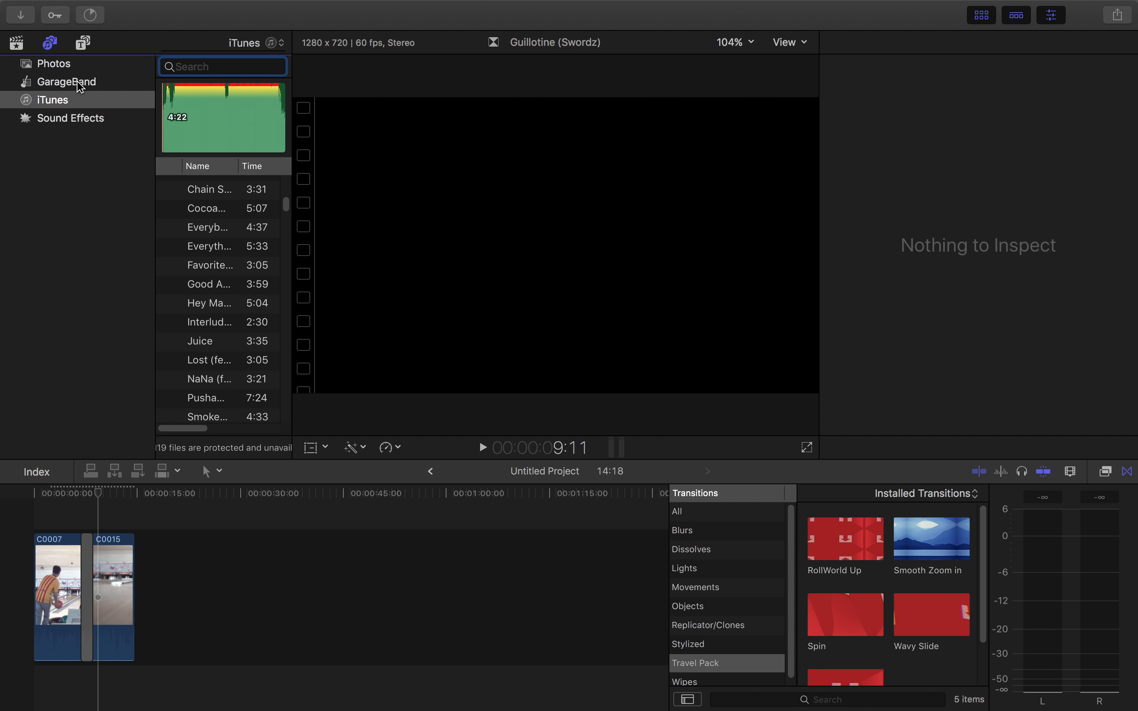
pyautogui.write('her')
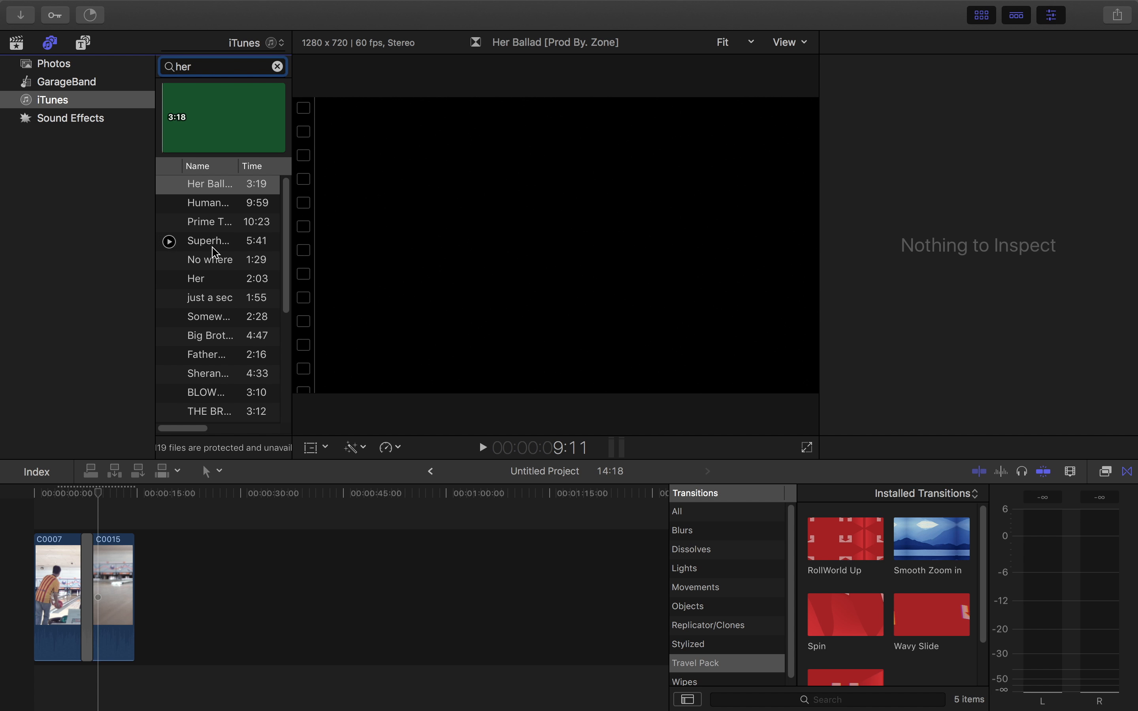
pyautogui.moveTo(220, 280); pyautogui.dragTo(198, 524)
pyautogui.moveTo(205, 455); pyautogui.dragTo(211, 317)
pyautogui.scroll(10, 211, 317)
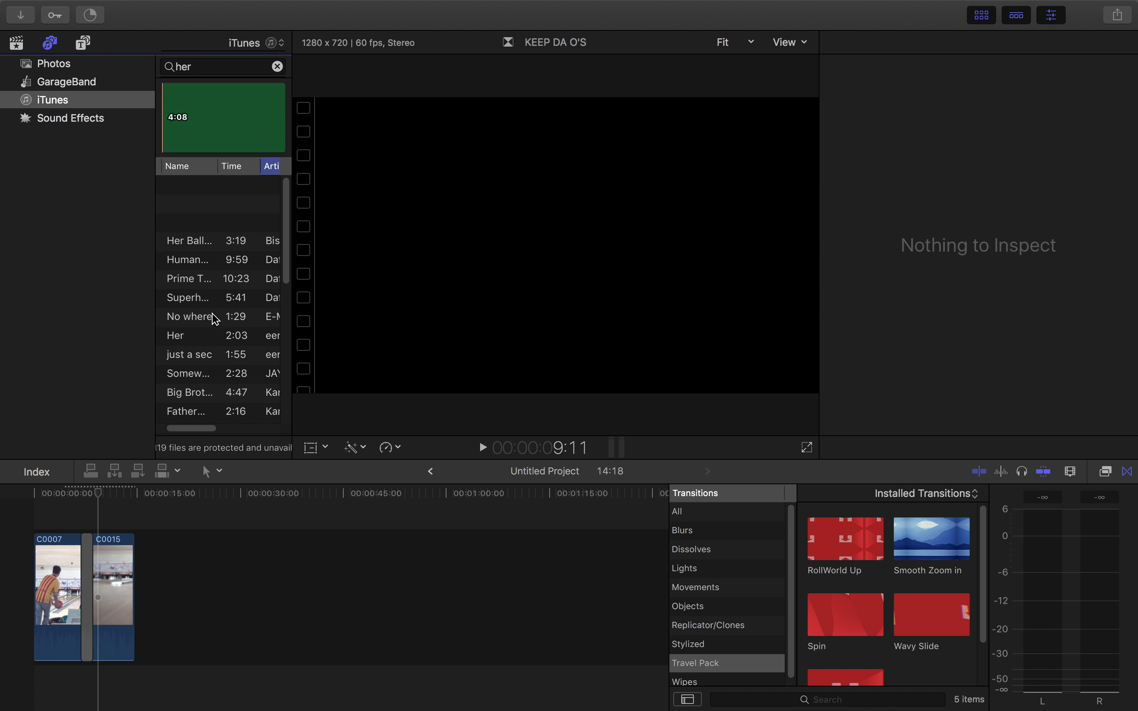
pyautogui.click(191, 285)
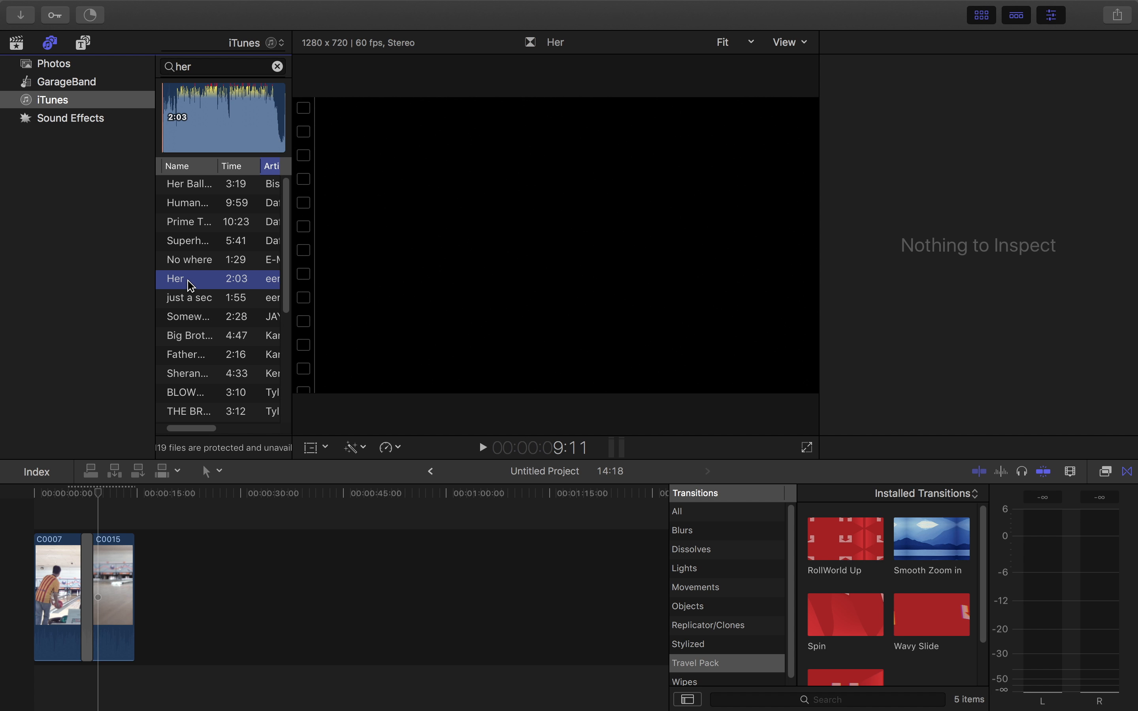
pyautogui.moveTo(188, 289); pyautogui.dragTo(135, 497)
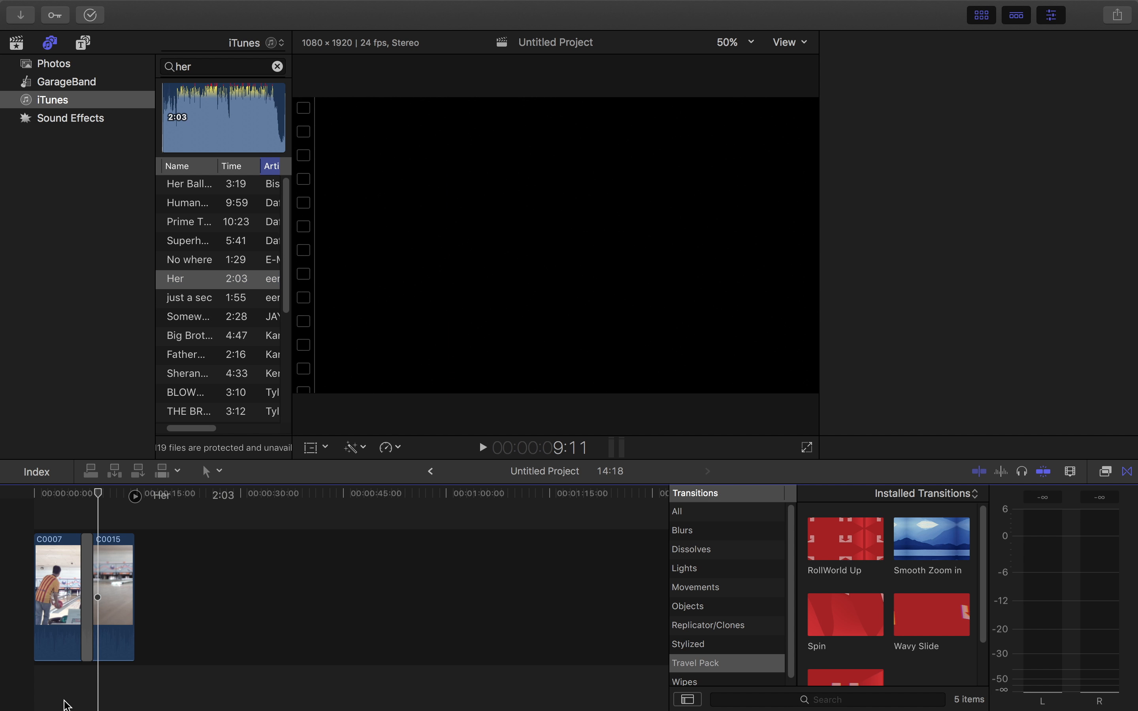
pyautogui.moveTo(68, 705); pyautogui.dragTo(36, 689)
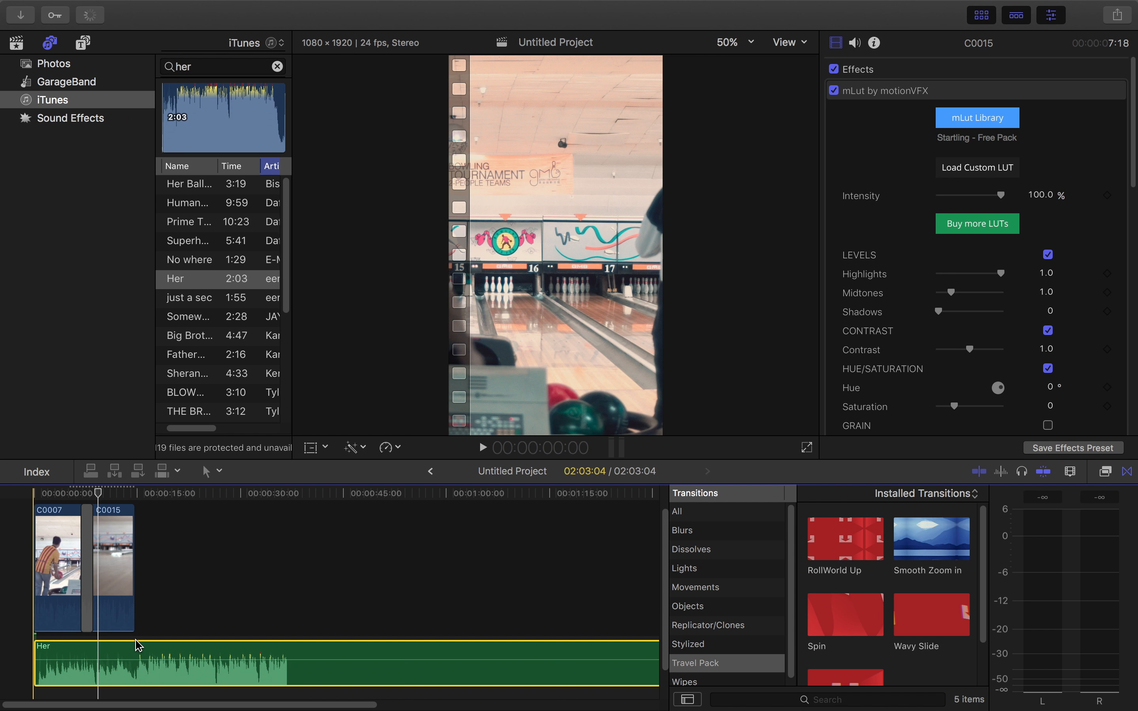
# Step: Listen to the song from about 1:06, split it at about 1:07, and delete the part before the cut
pyautogui.press('XF86AudioRaiseVolume')
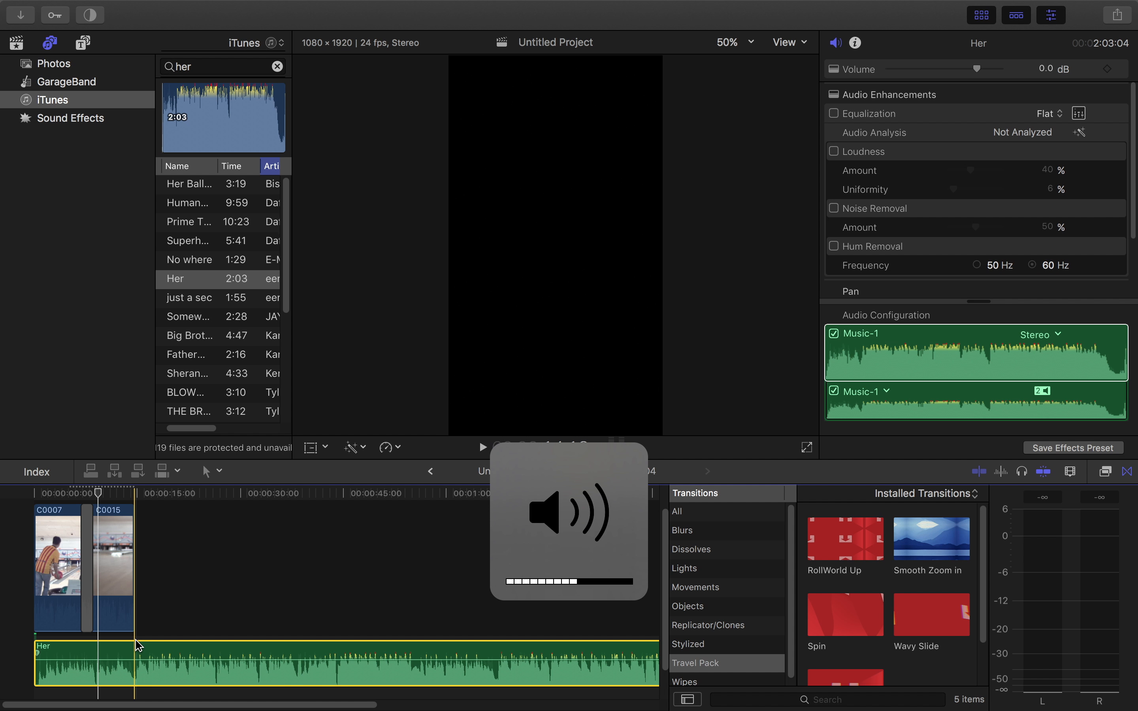
pyautogui.hscroll(5, 457, 630)
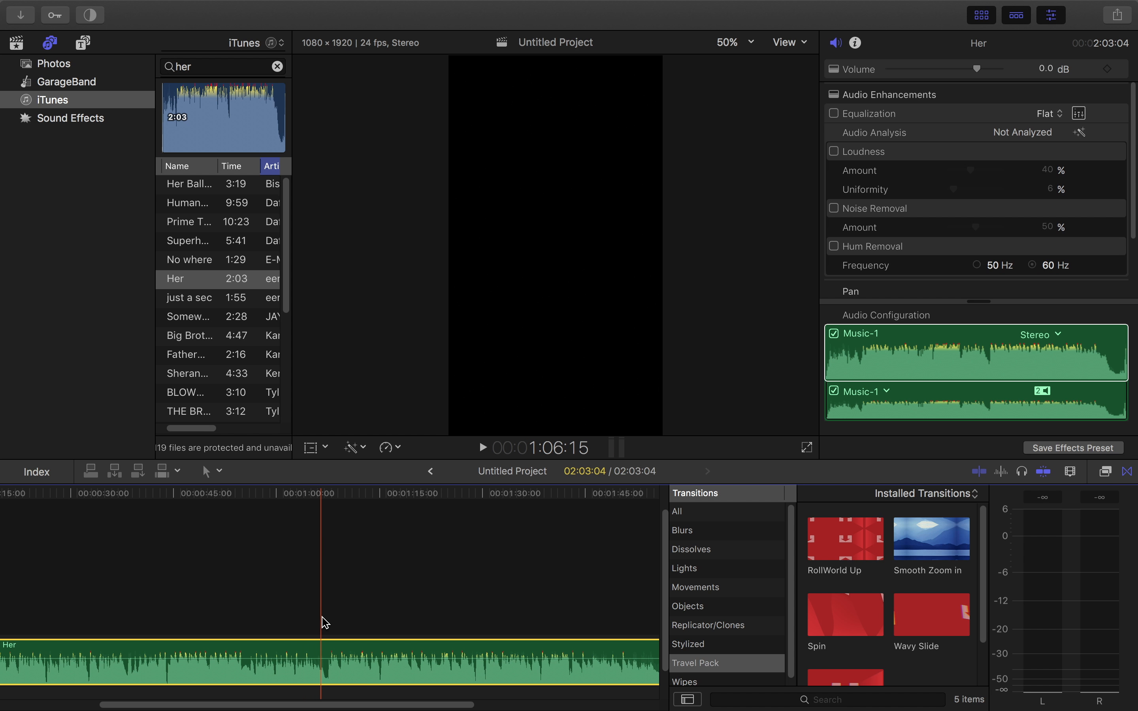
pyautogui.press('space')
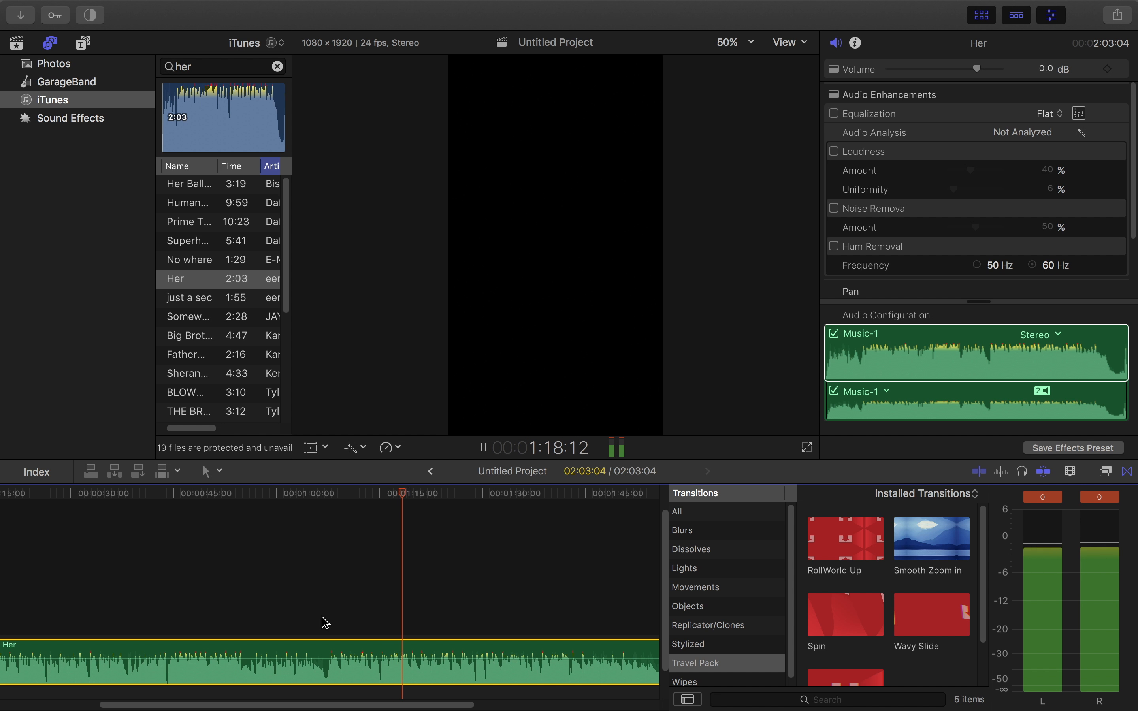
pyautogui.press('space')
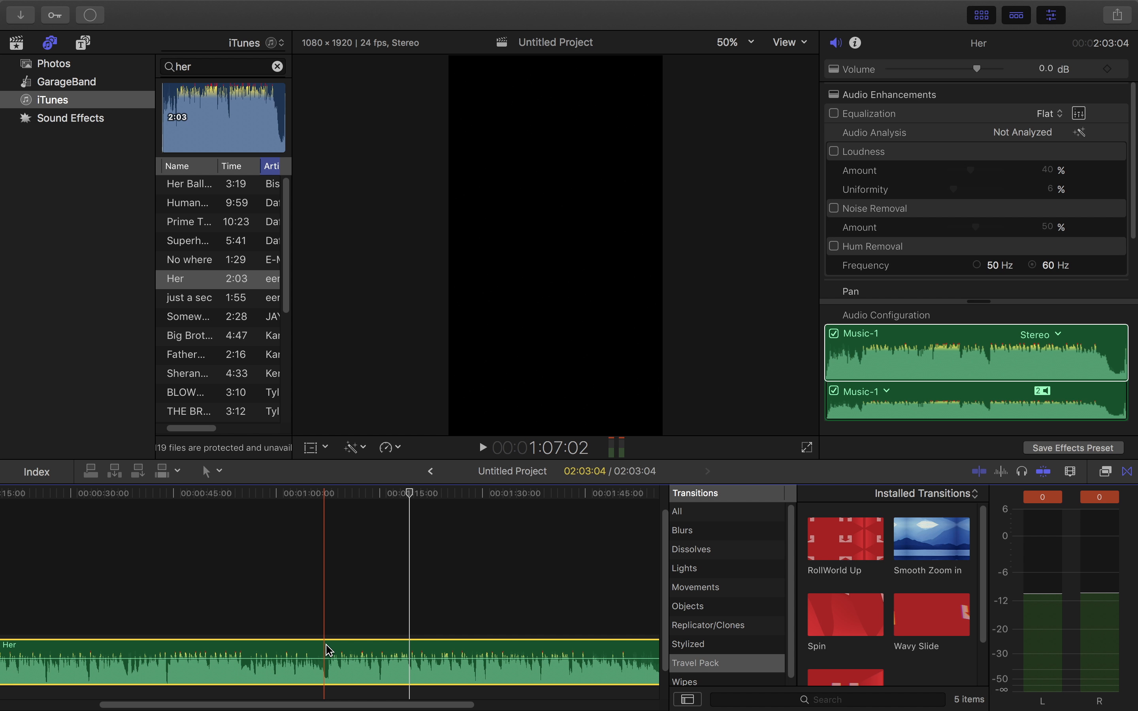
pyautogui.press('b')
pyautogui.click(326, 646)
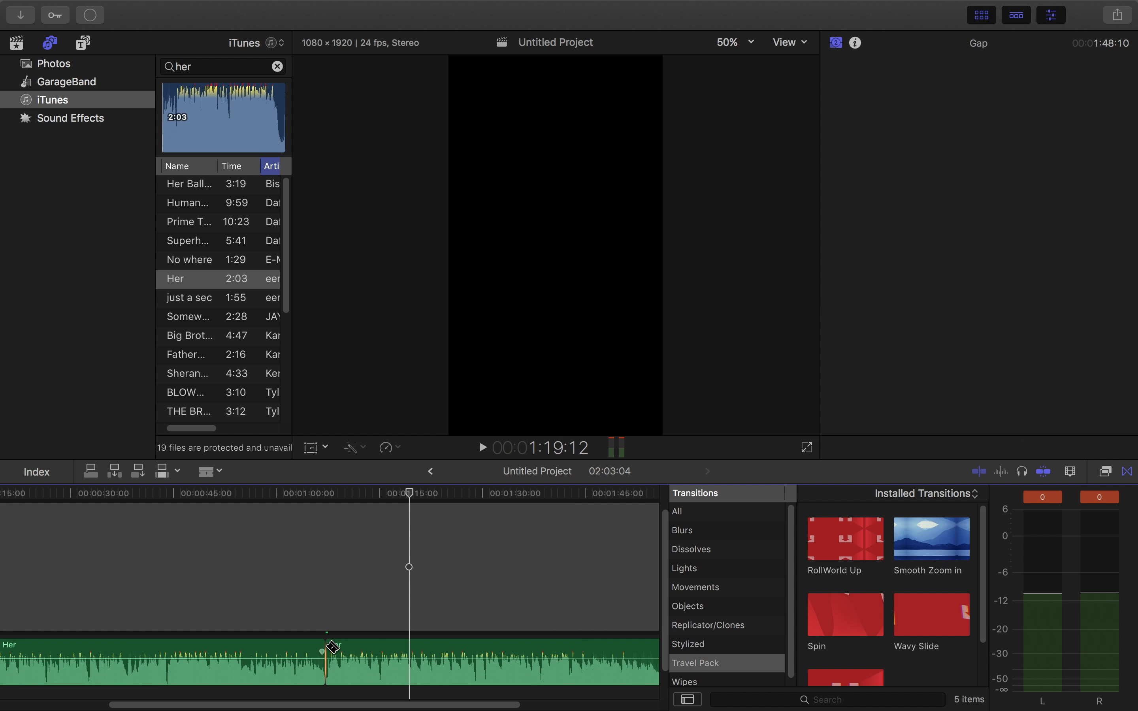
pyautogui.press('a')
pyautogui.click(302, 666)
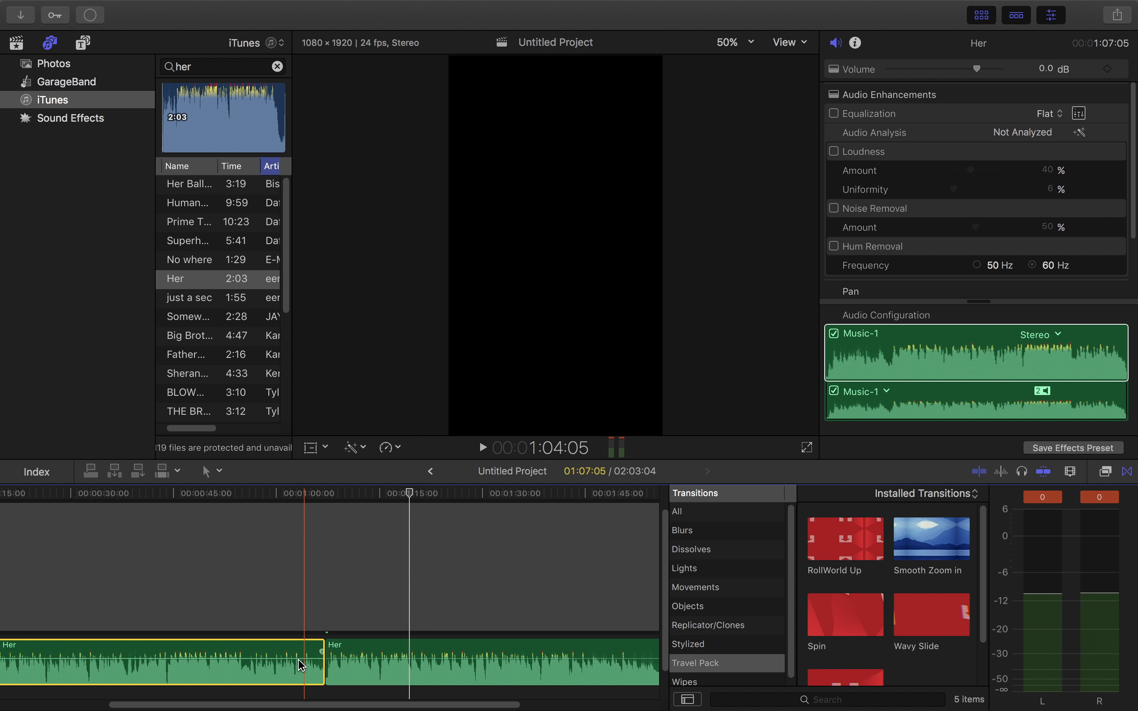
pyautogui.press('Delete')
# Step: Split the gap above the song's new start, delete the part before it, and move the song to the start of the timeline
pyautogui.press('b')
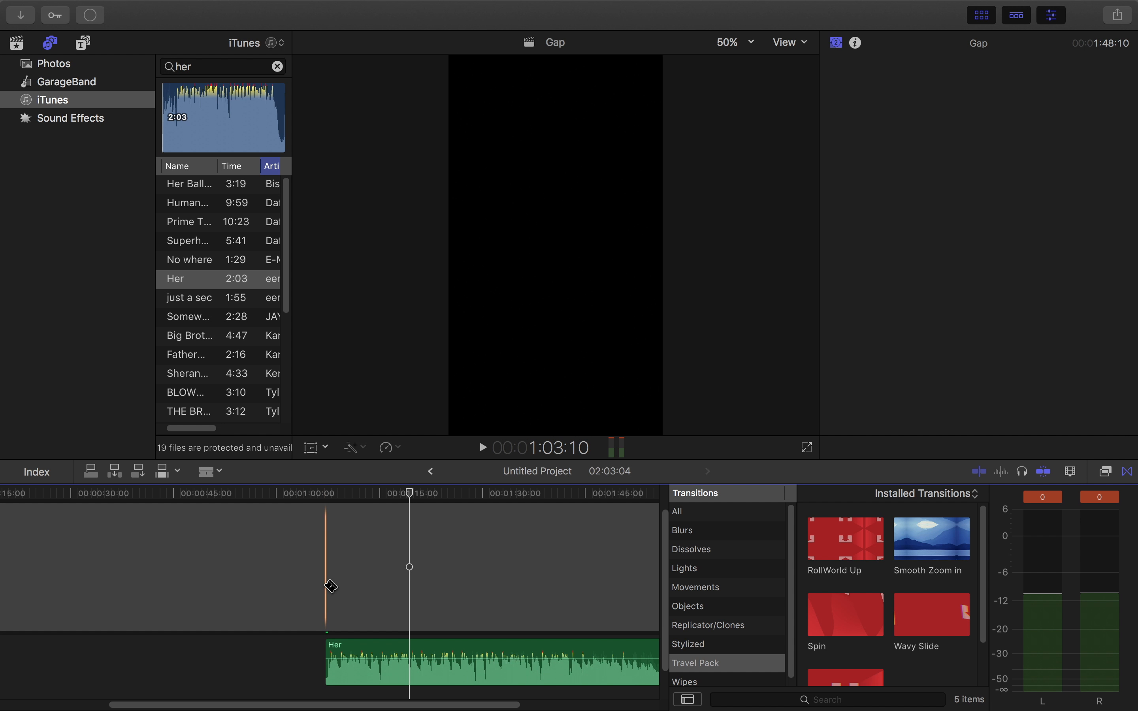
pyautogui.press('a')
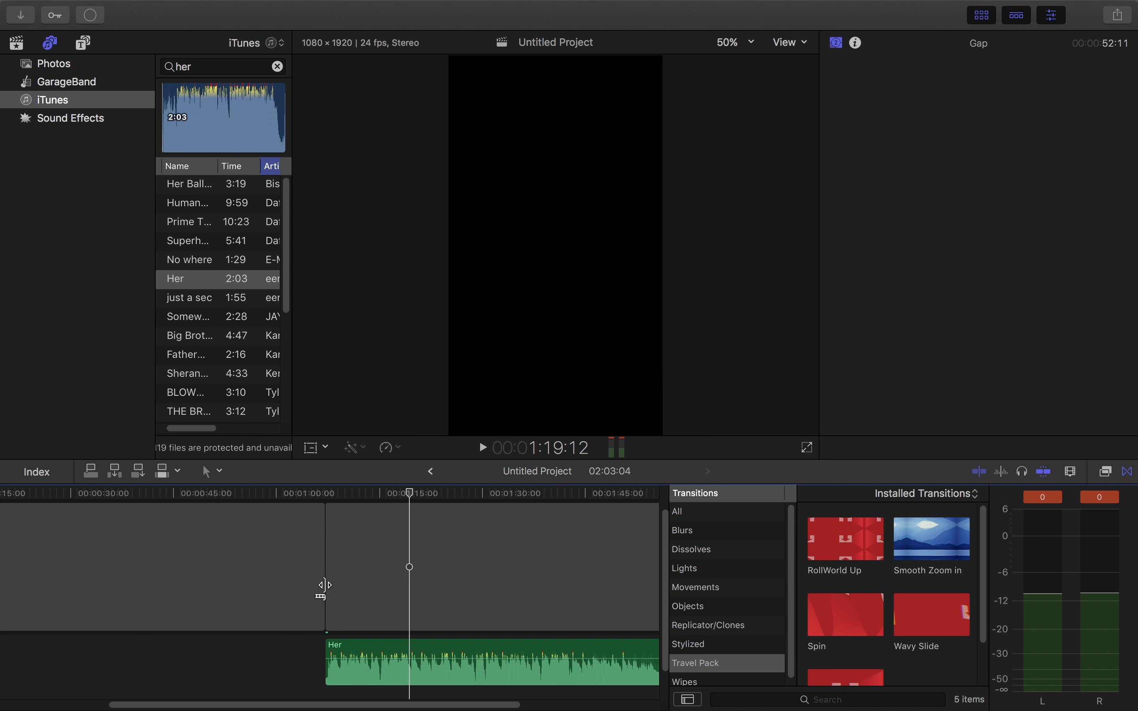
pyautogui.click(287, 588)
pyautogui.press('Delete')
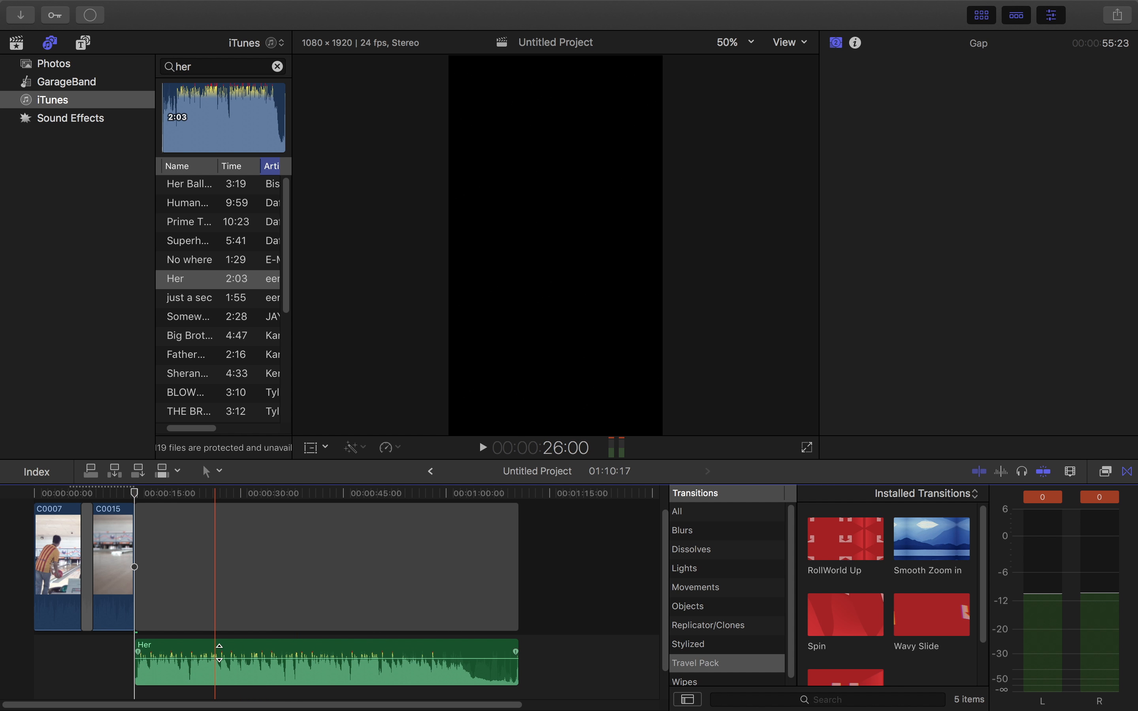
pyautogui.moveTo(232, 650); pyautogui.dragTo(71, 656)
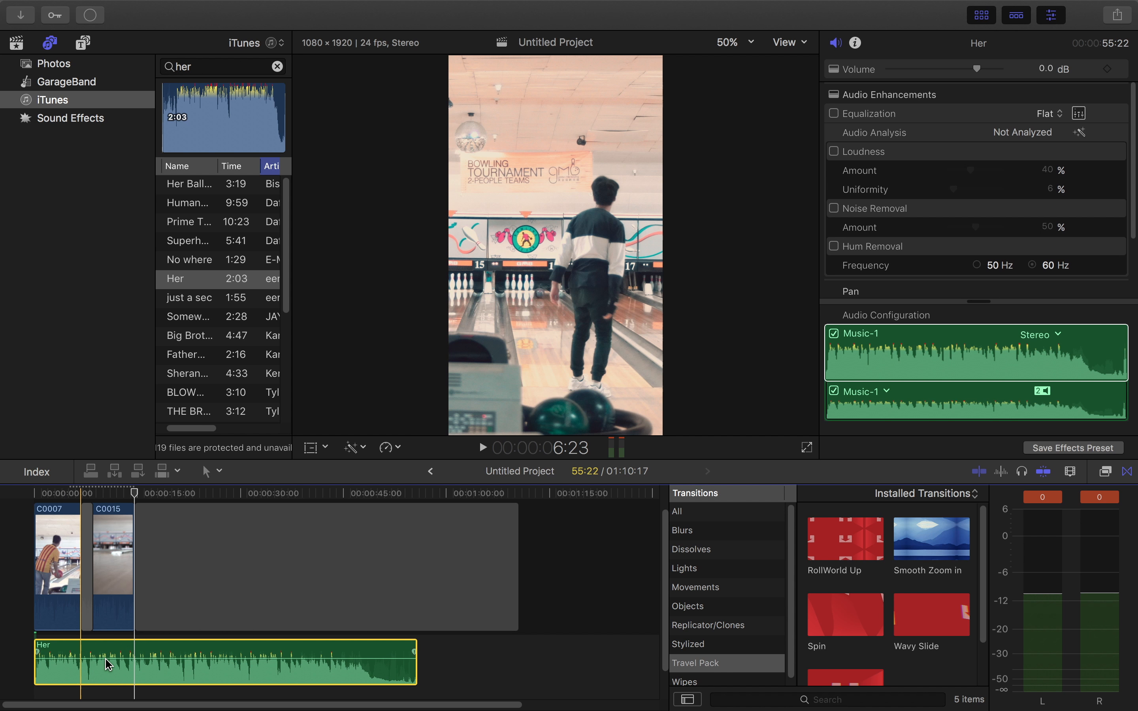
# Step: Stop playback and delete the remaining gap after C0015
pyautogui.click(249, 601)
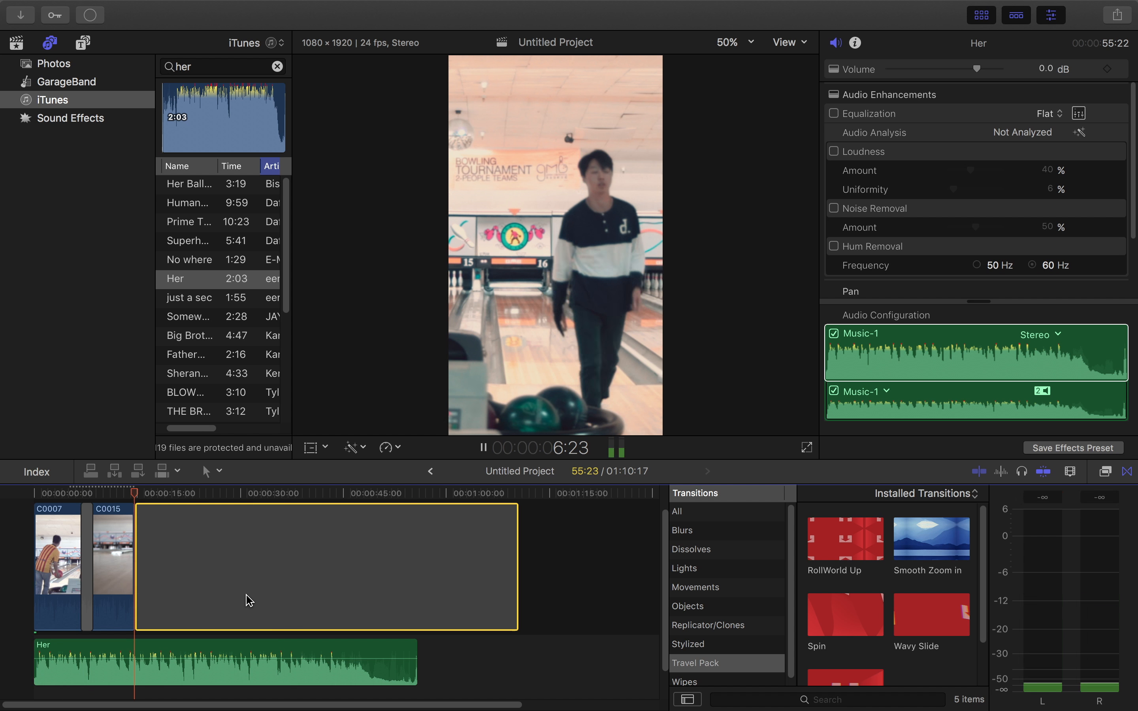
pyautogui.press('space')
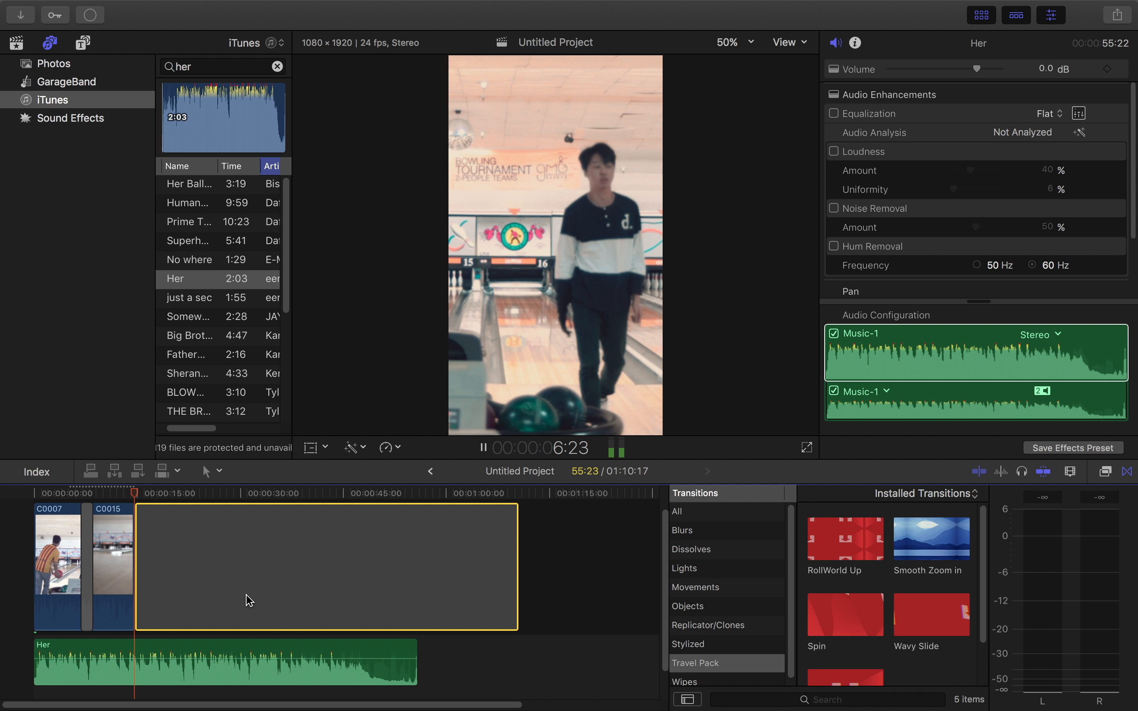
pyautogui.press('Delete')
# Step: Play the edit with the music and replay the transition in a closer timeline view to examine how the beat lines up
pyautogui.press('space')
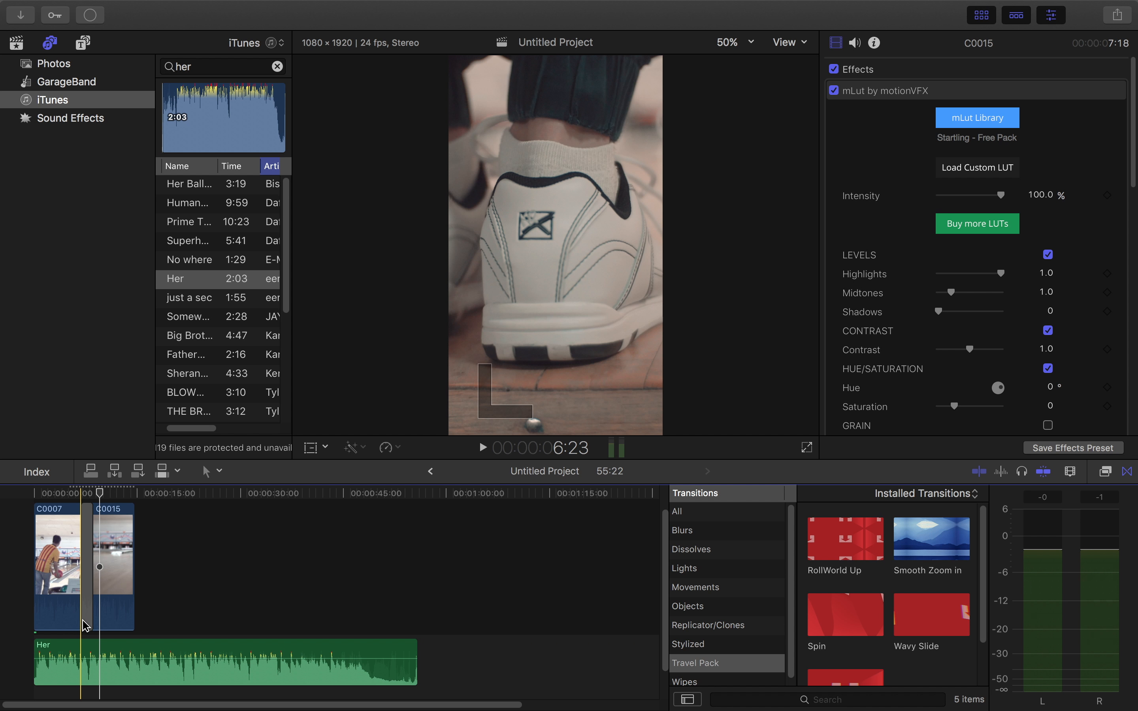
pyautogui.press('super+equal')
pyautogui.press('super+equal')
pyautogui.press('super+equal')
pyautogui.press('super+equal')
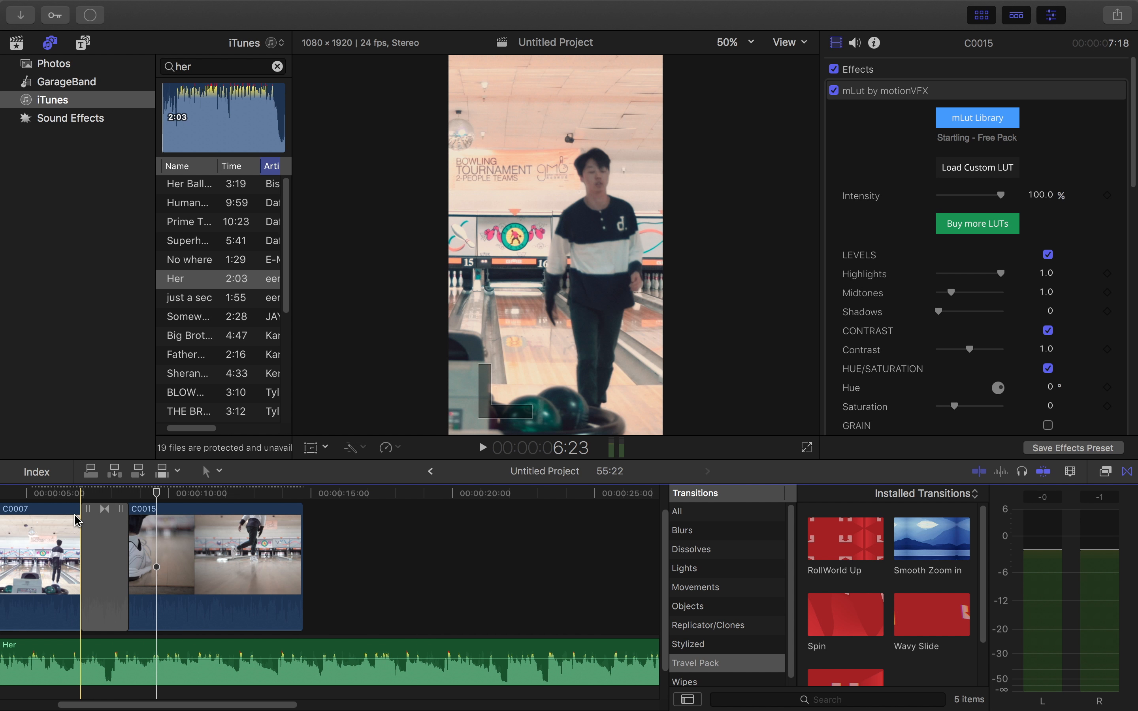
pyautogui.press('space')
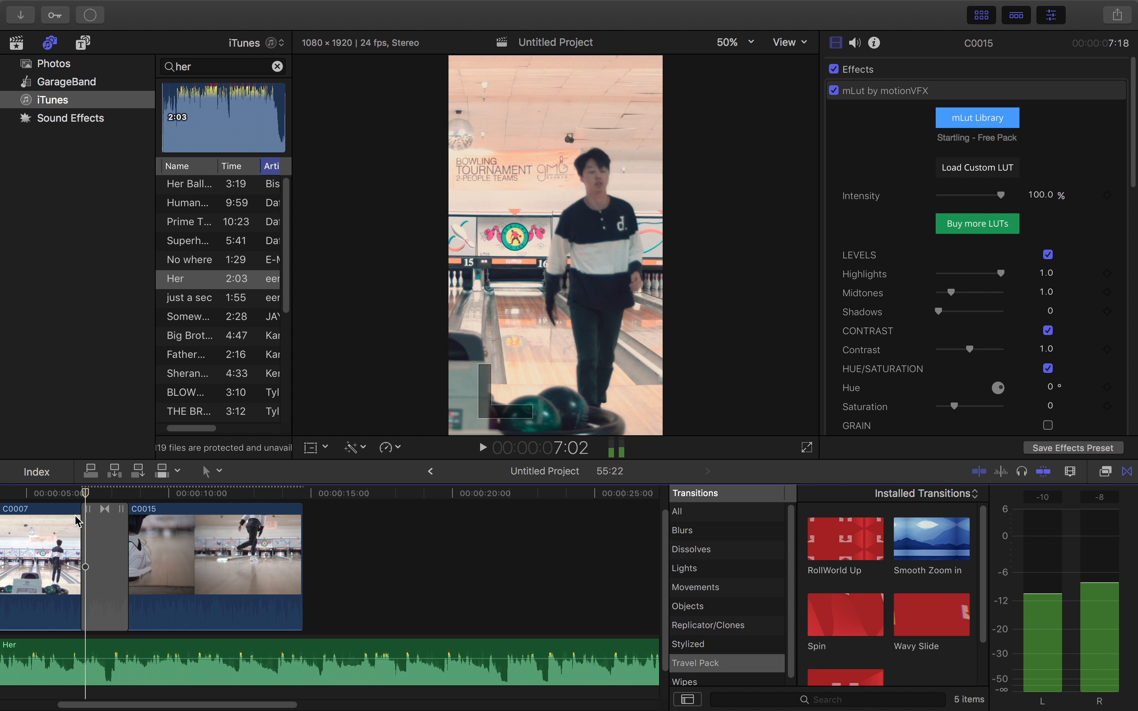
pyautogui.press('XF86AudioMute')
pyautogui.press('space')
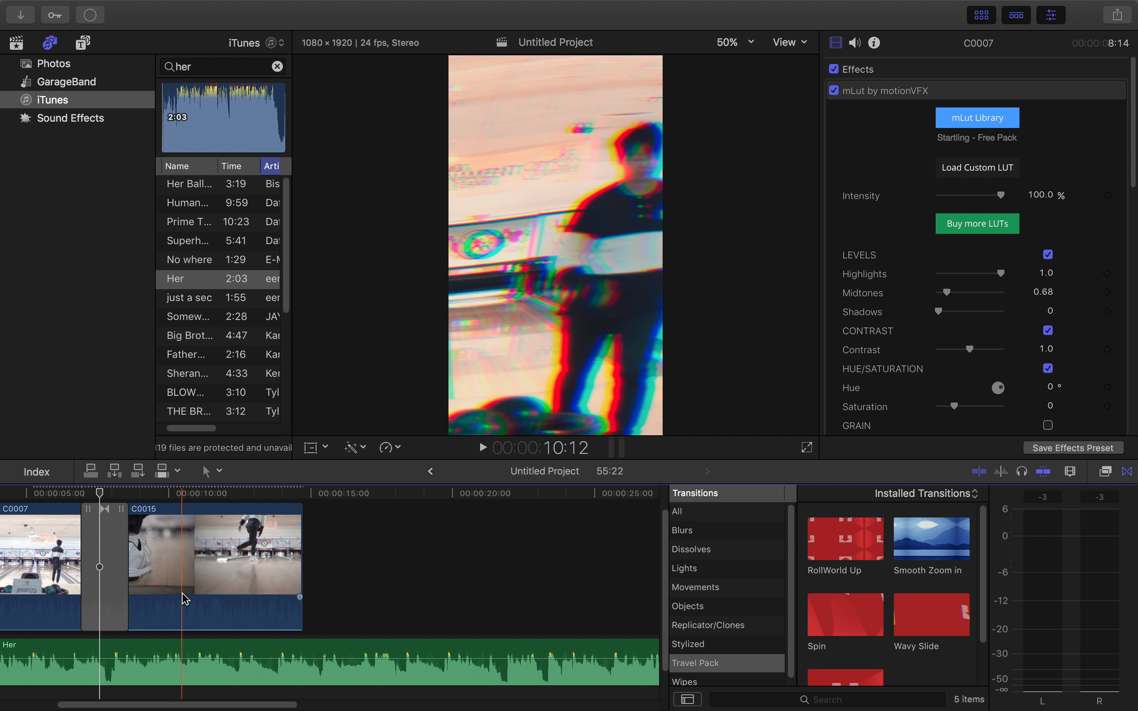
# Step: Trim the start of the song Her to a length of 54:04 so that its beat falls closer to the transition
pyautogui.hscroll(-5, 183, 600)
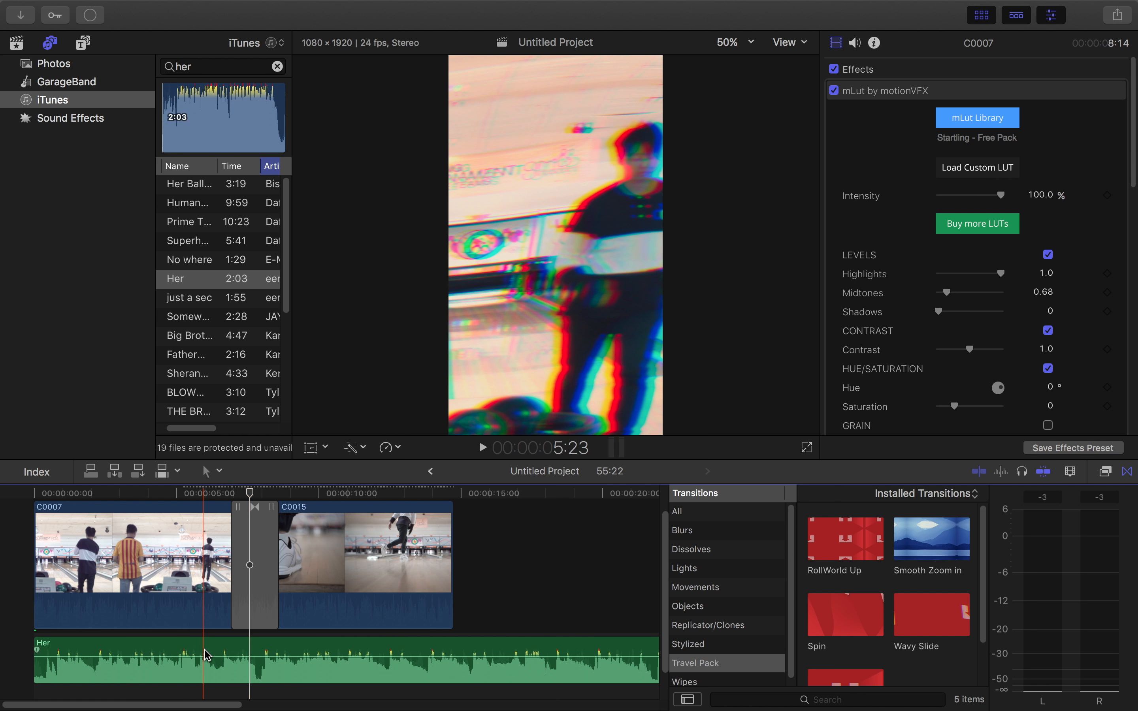
pyautogui.moveTo(283, 651); pyautogui.dragTo(200, 653)
pyautogui.moveTo(319, 652); pyautogui.dragTo(270, 671)
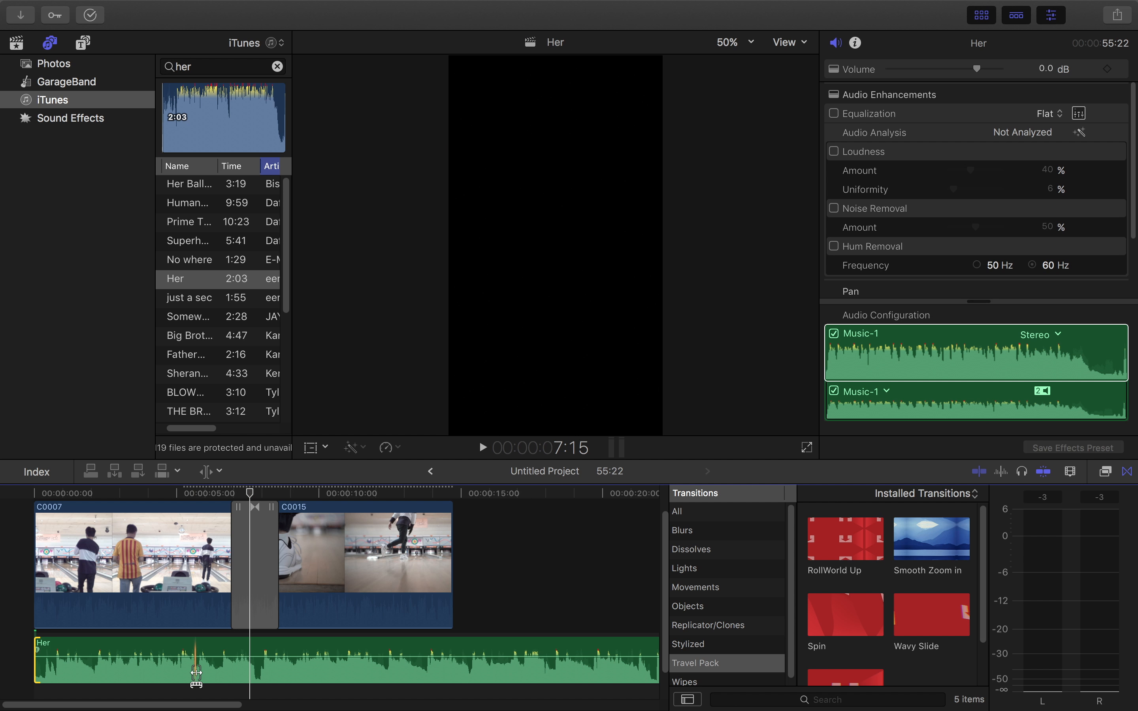
pyautogui.moveTo(261, 653); pyautogui.dragTo(261, 652)
pyautogui.moveTo(58, 669); pyautogui.dragTo(89, 666)
# Step: Play the edit from about 4:12 through the transition to check the music timing, adjusting the system volume
pyautogui.click(212, 497)
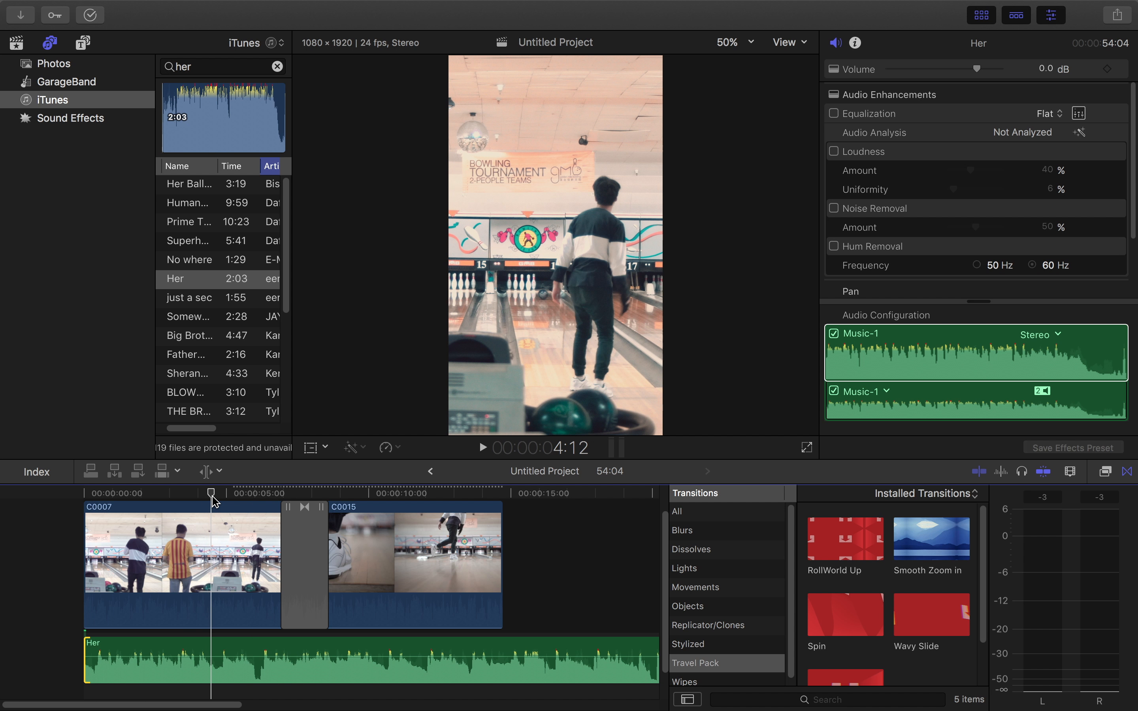
pyautogui.press('space')
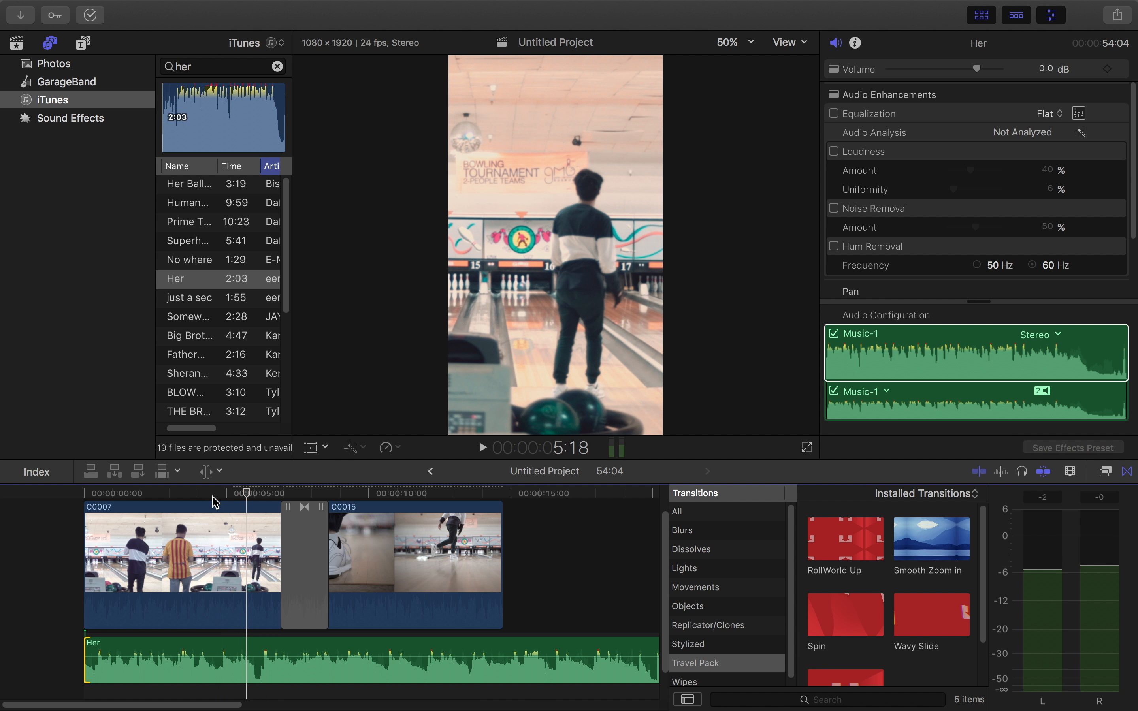
pyautogui.press('XF86AudioRaiseVolume')
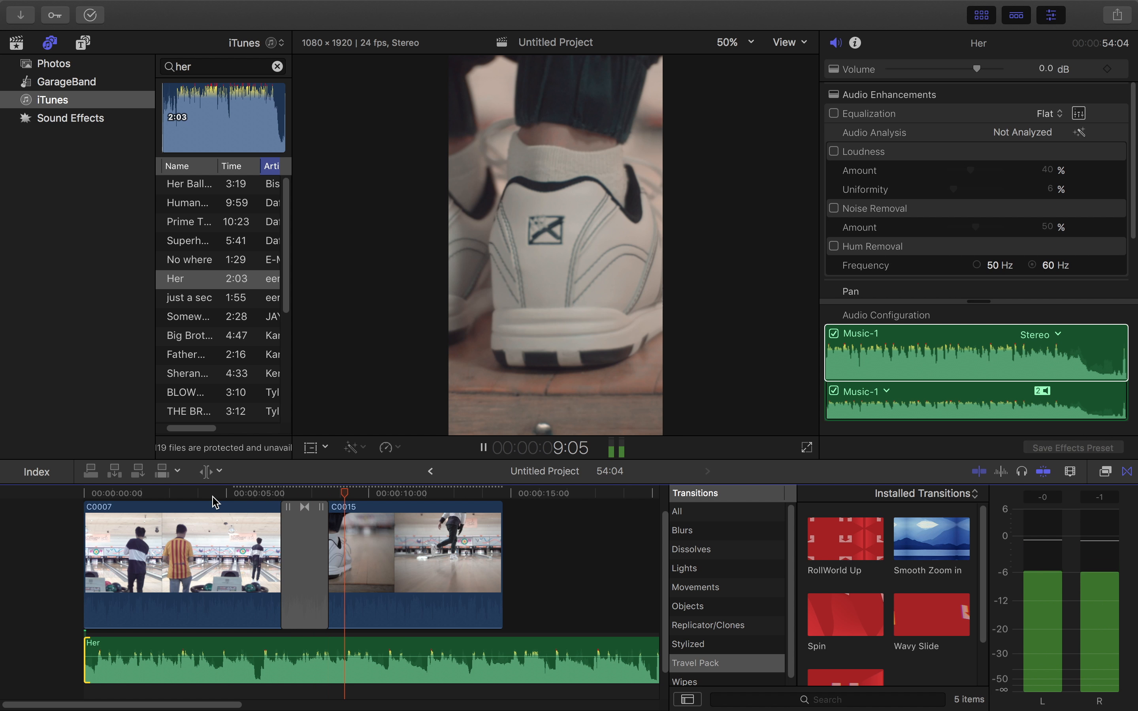
pyautogui.press('space')
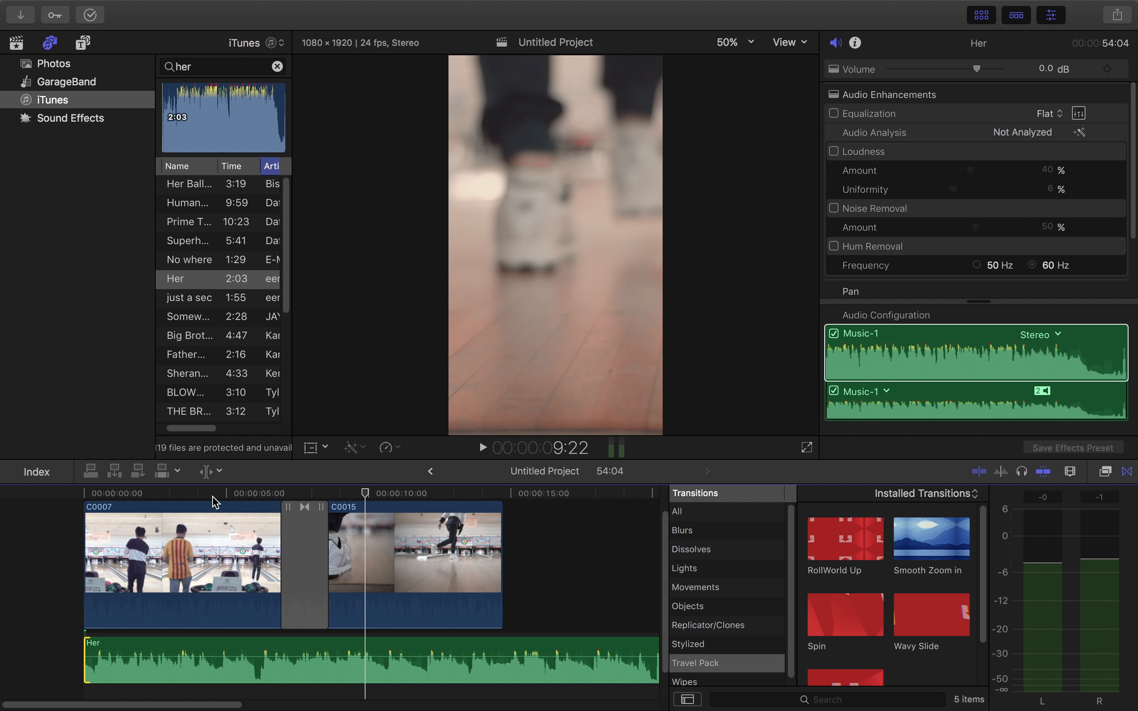
pyautogui.press('XF86AudioLowerVolume')
pyautogui.press('XF86AudioLowerVolume')
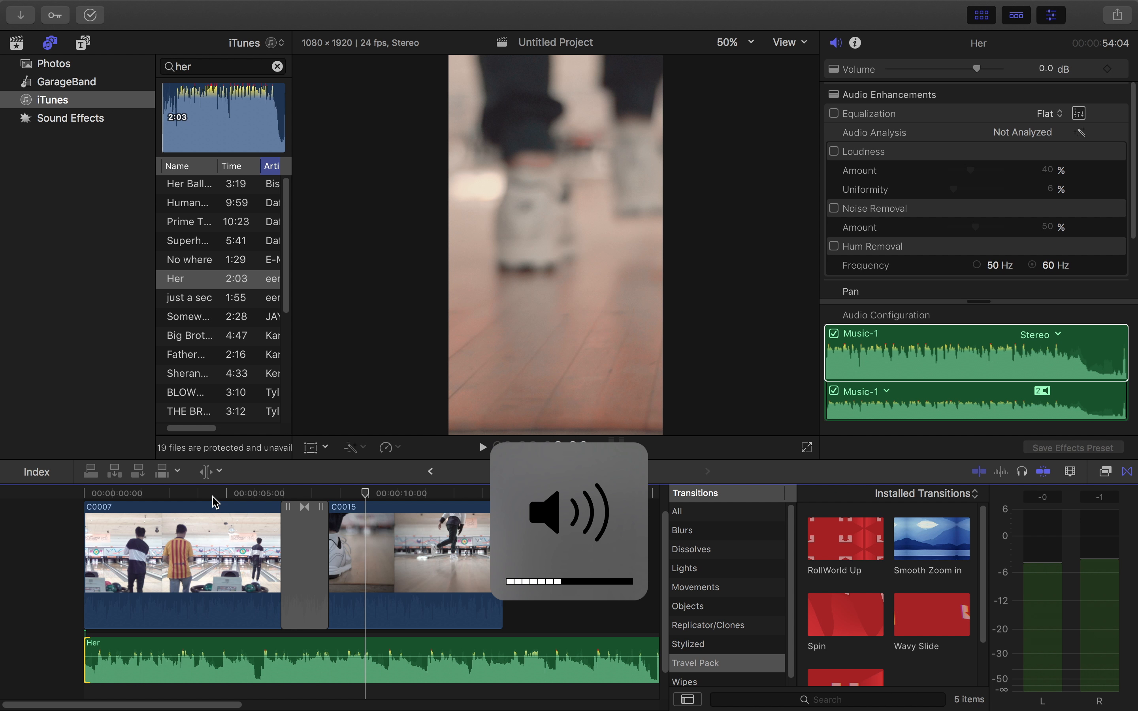
# Step: Lower the song's volume to -2.0 dB and play the whole edit from the beginning
pyautogui.click(84, 495)
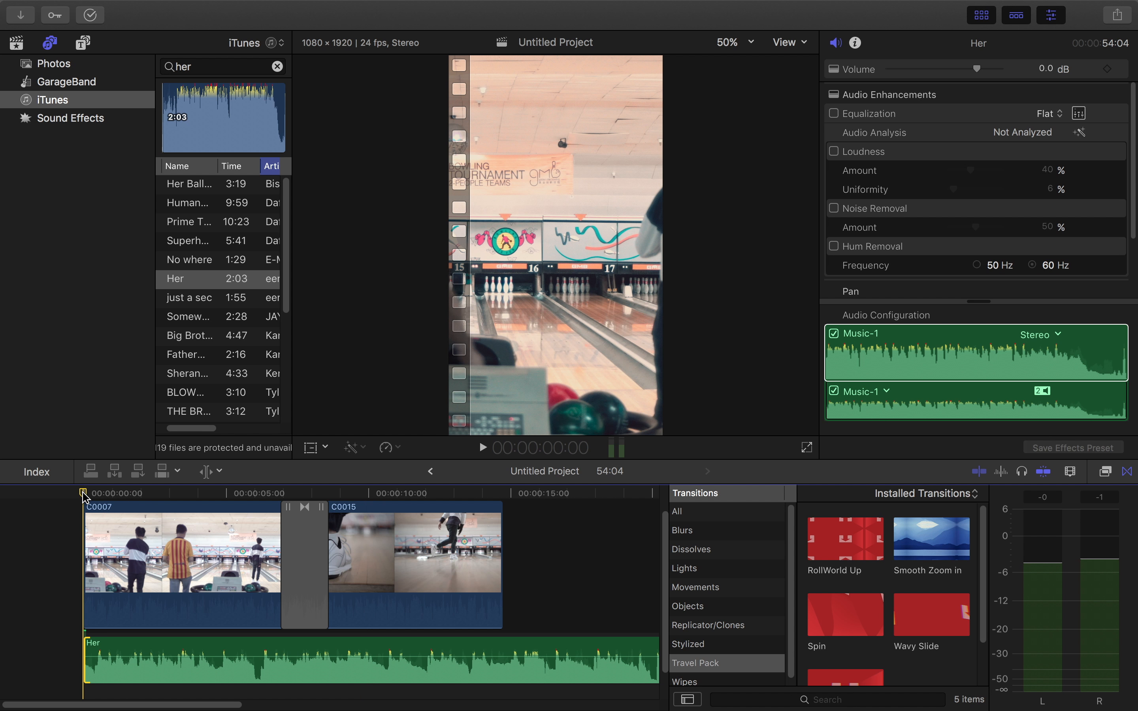
pyautogui.moveTo(154, 660)
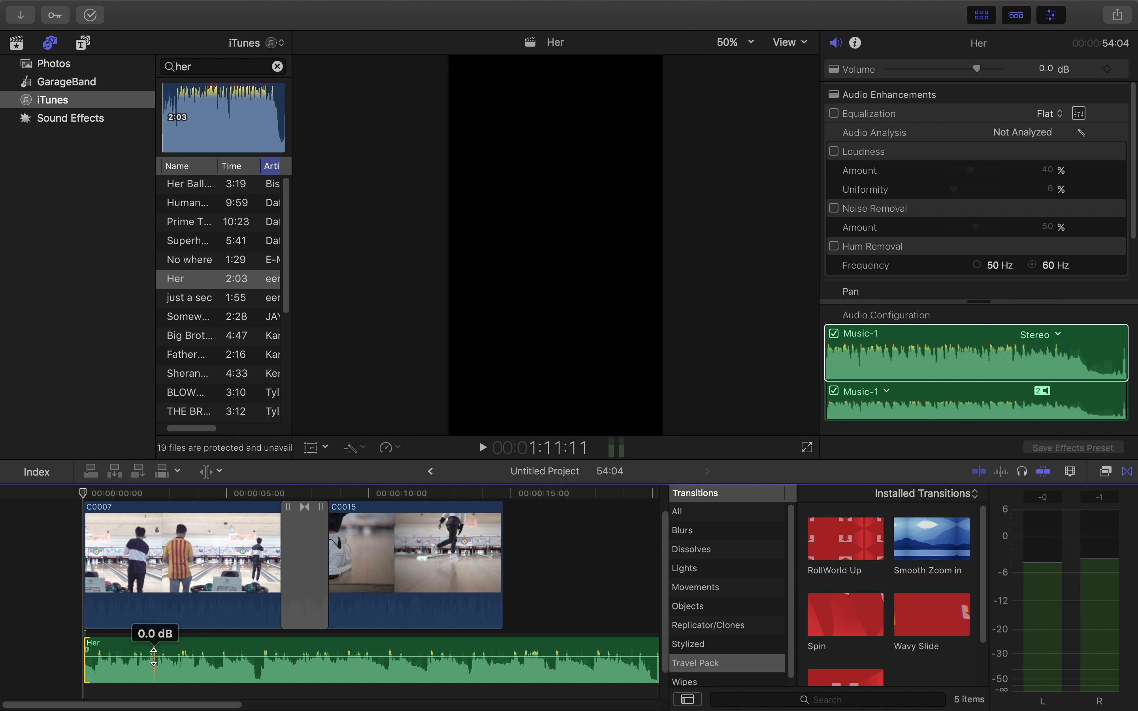
pyautogui.moveTo(153, 660)
pyautogui.mouseDown()
pyautogui.moveTo(154, 673)
pyautogui.moveTo(153, 659)
pyautogui.mouseUp()
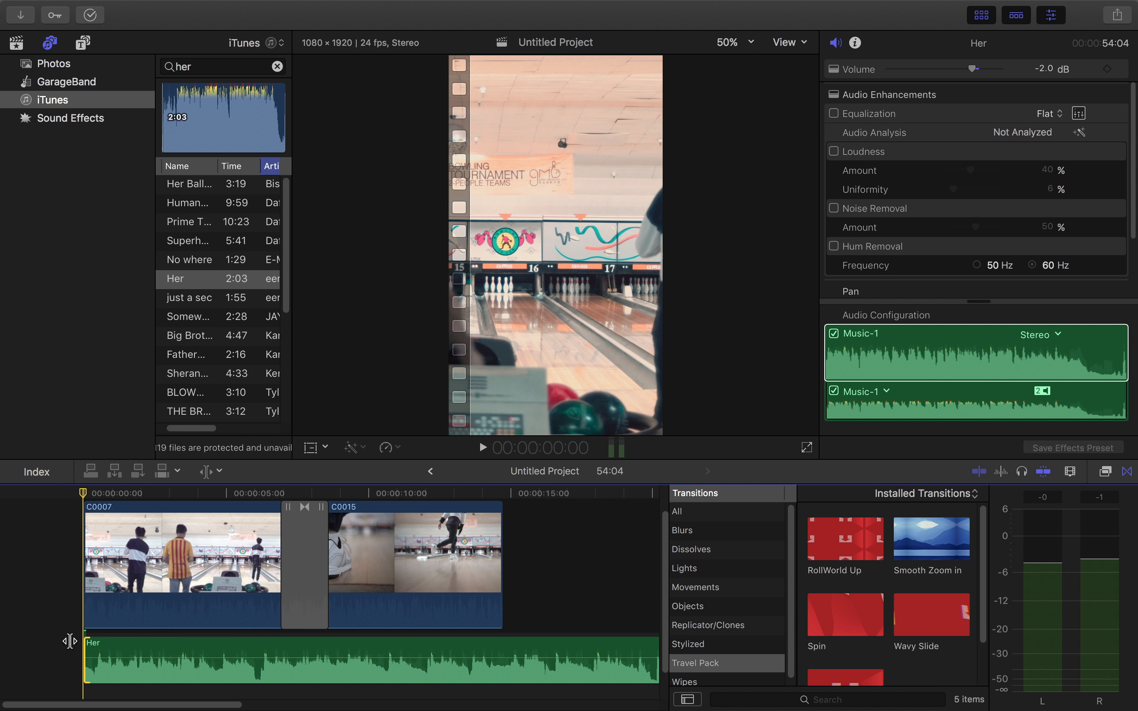
pyautogui.press('space')
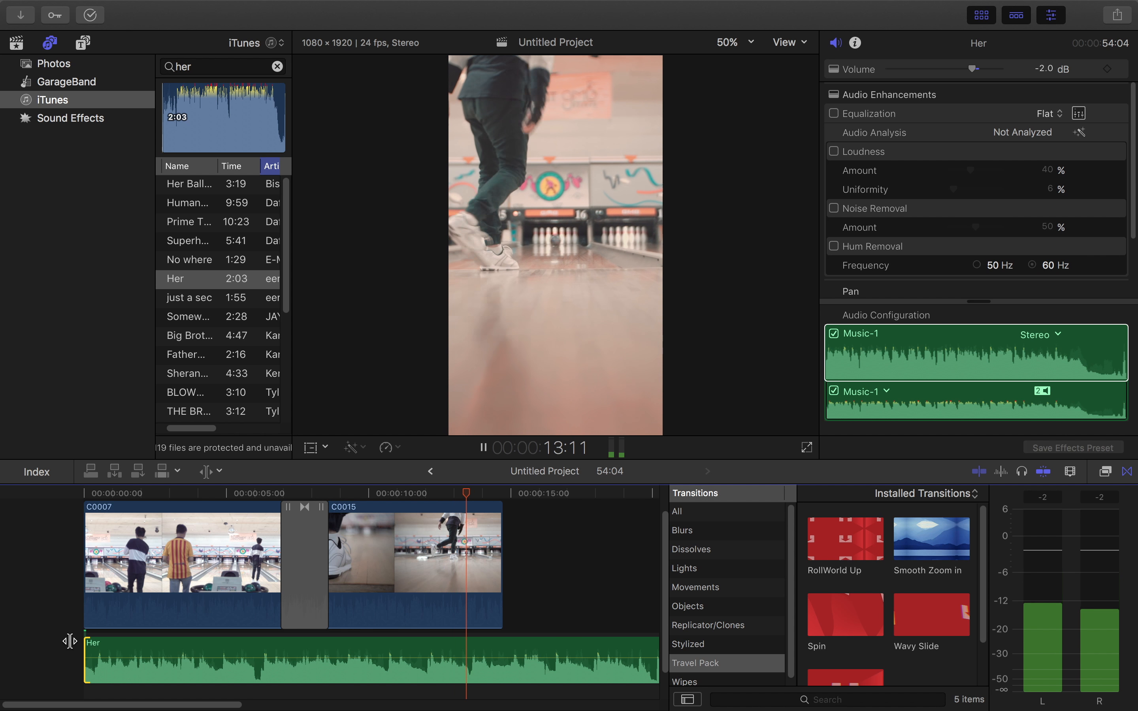
pyautogui.press('space')
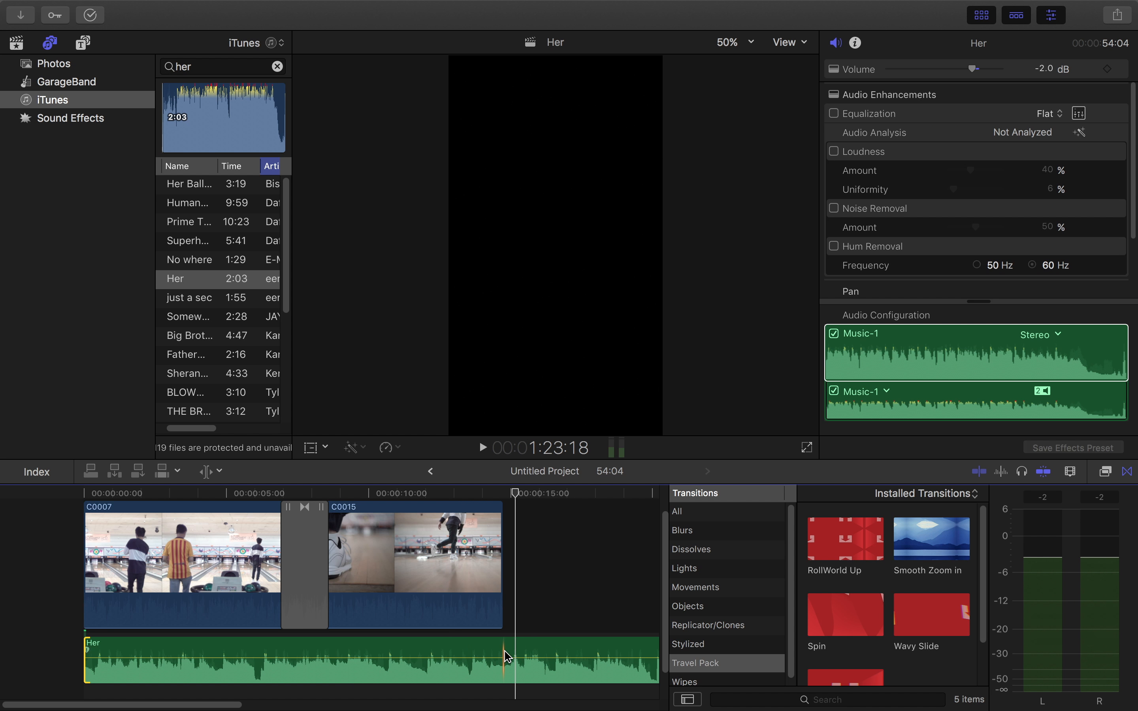
# Step: Cut the song Her at the end of clip C0015 and delete the leftover music together with the trailing gap
pyautogui.click(505, 657)
pyautogui.press('a')
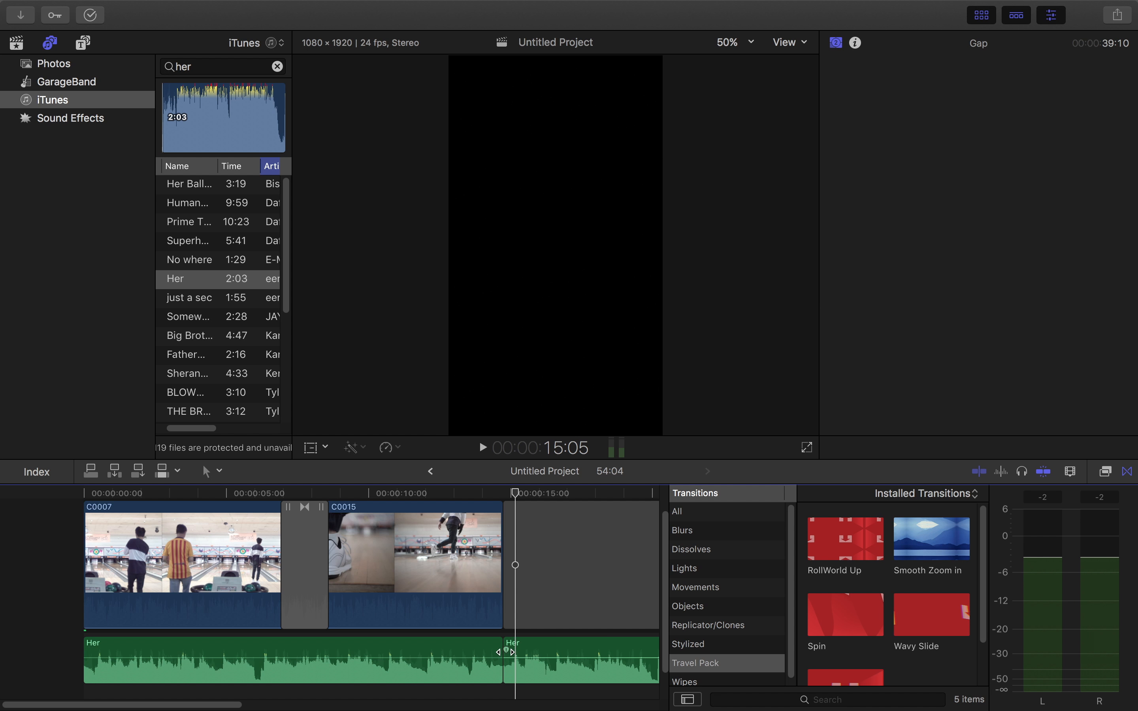
pyautogui.hscroll(5, 505, 653)
pyautogui.scroll(-2, 505, 652)
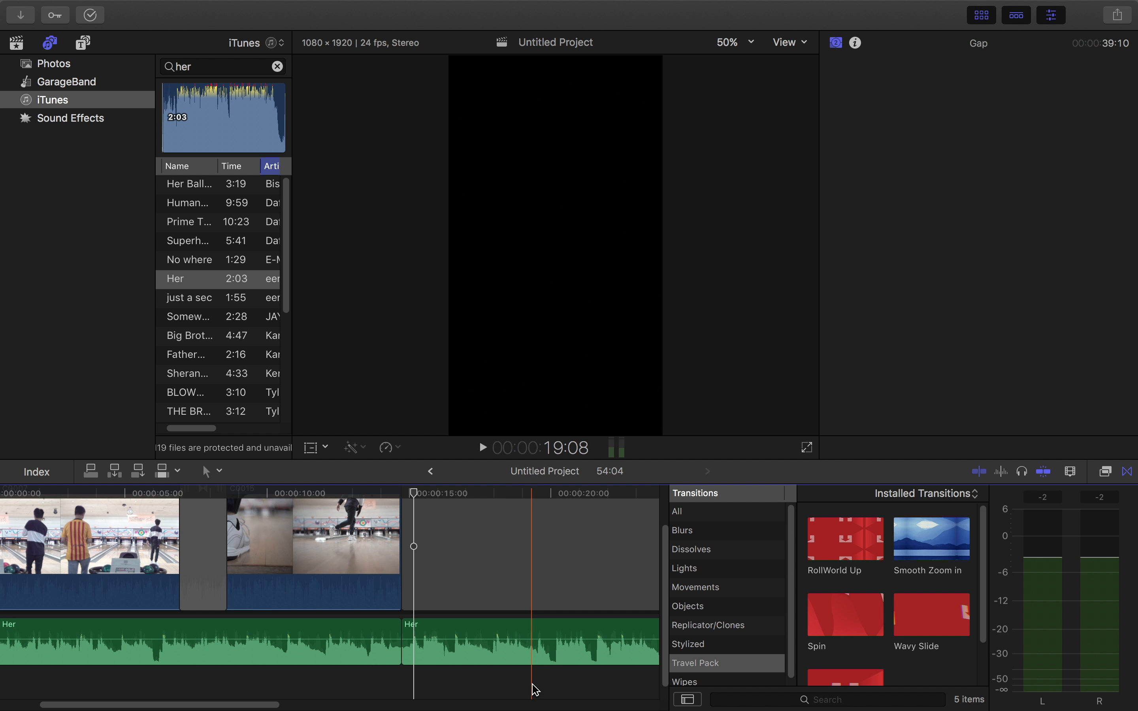
pyautogui.moveTo(535, 690); pyautogui.dragTo(508, 546)
pyautogui.press('Delete')
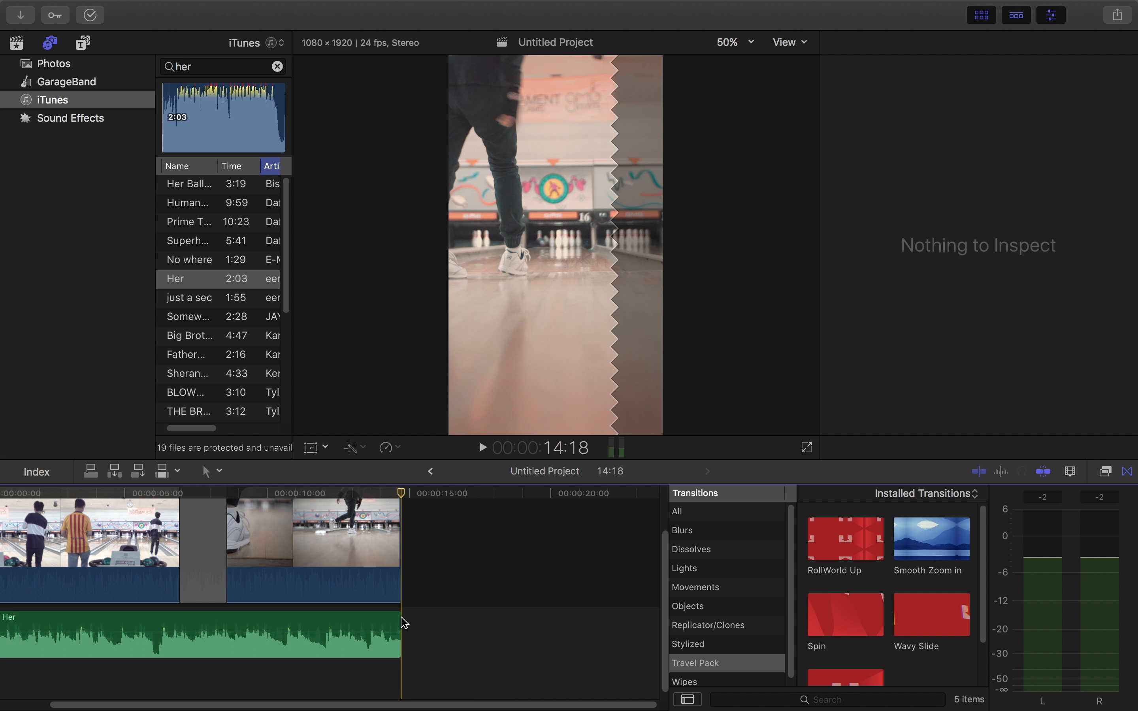
# Step: Add a long fade-out to the song Her, starting near the beginning of clip C0015, and play the ending
pyautogui.moveTo(399, 625); pyautogui.dragTo(235, 625)
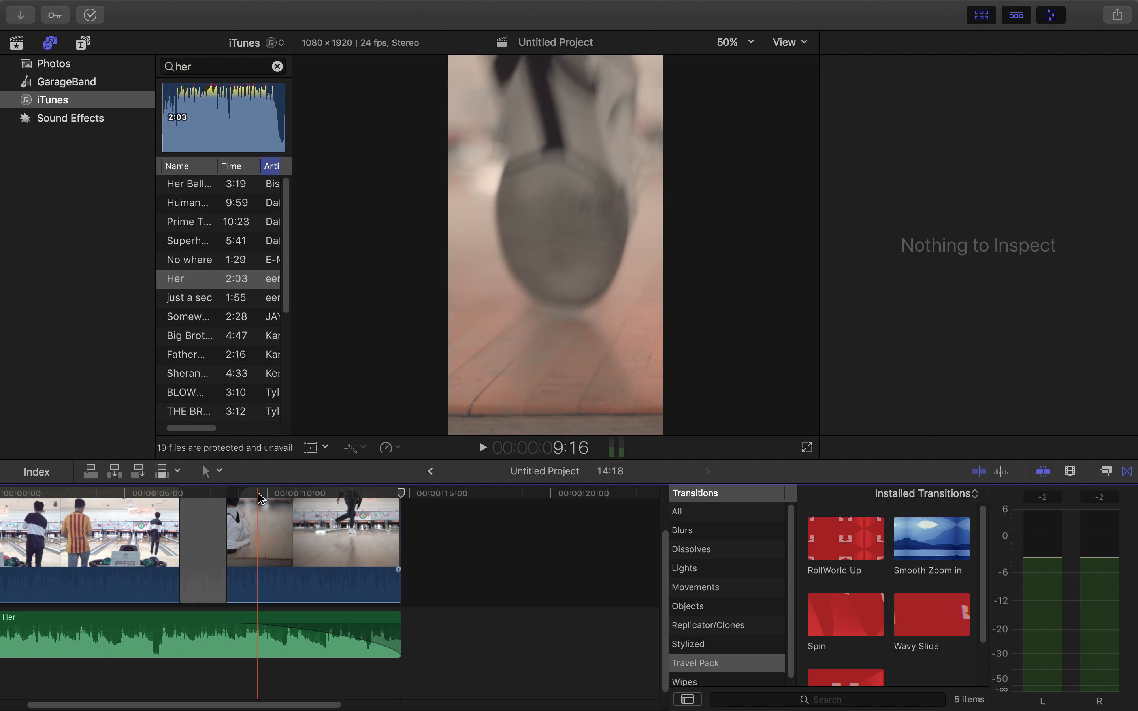
pyautogui.press('space')
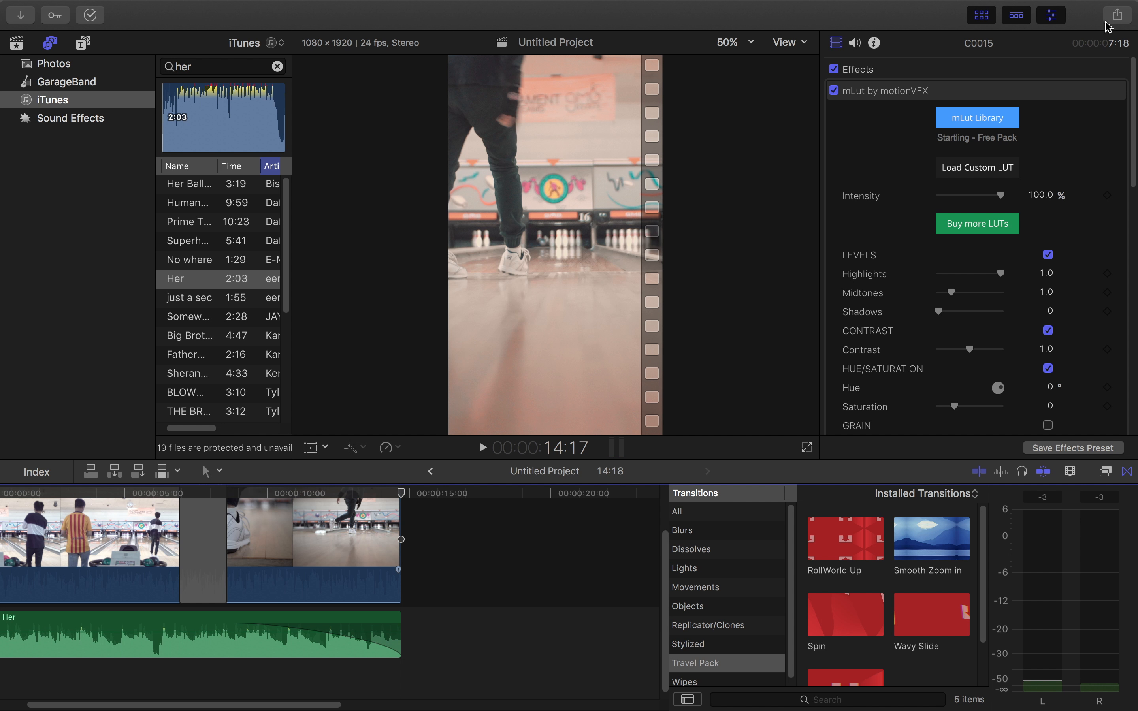
# Step: Start an Apple Devices 1080p export of the project and title it "IG fire emoji here"
pyautogui.click(1117, 15)
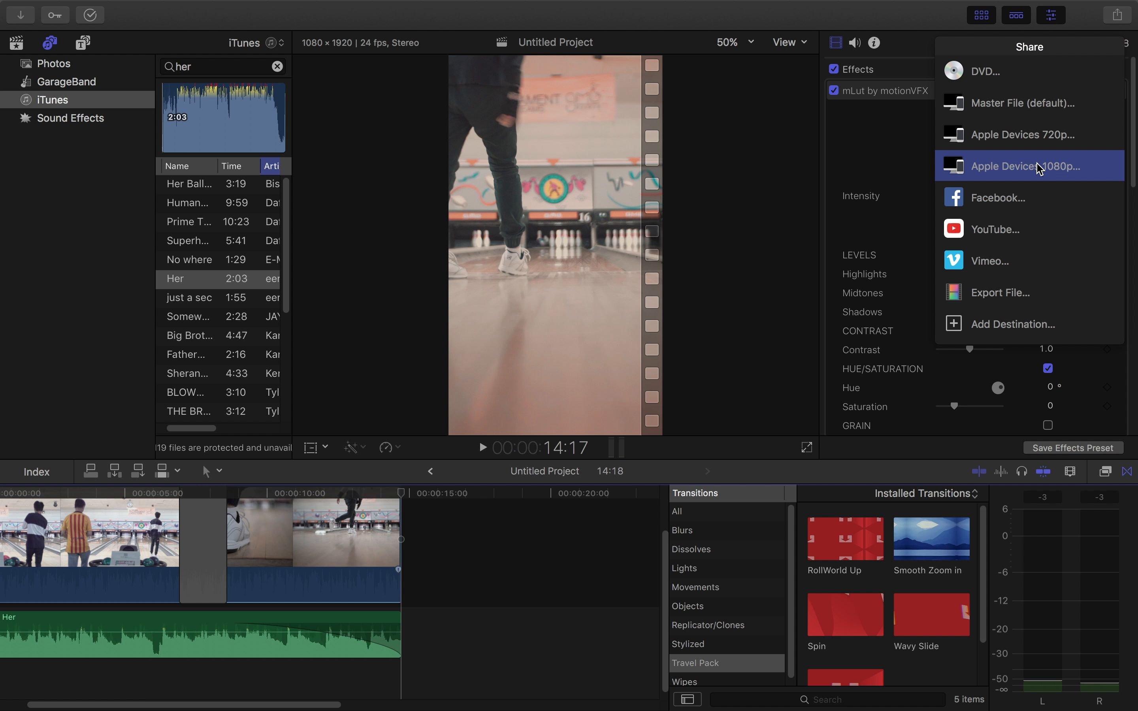
pyautogui.click(1040, 168)
pyautogui.click(647, 170)
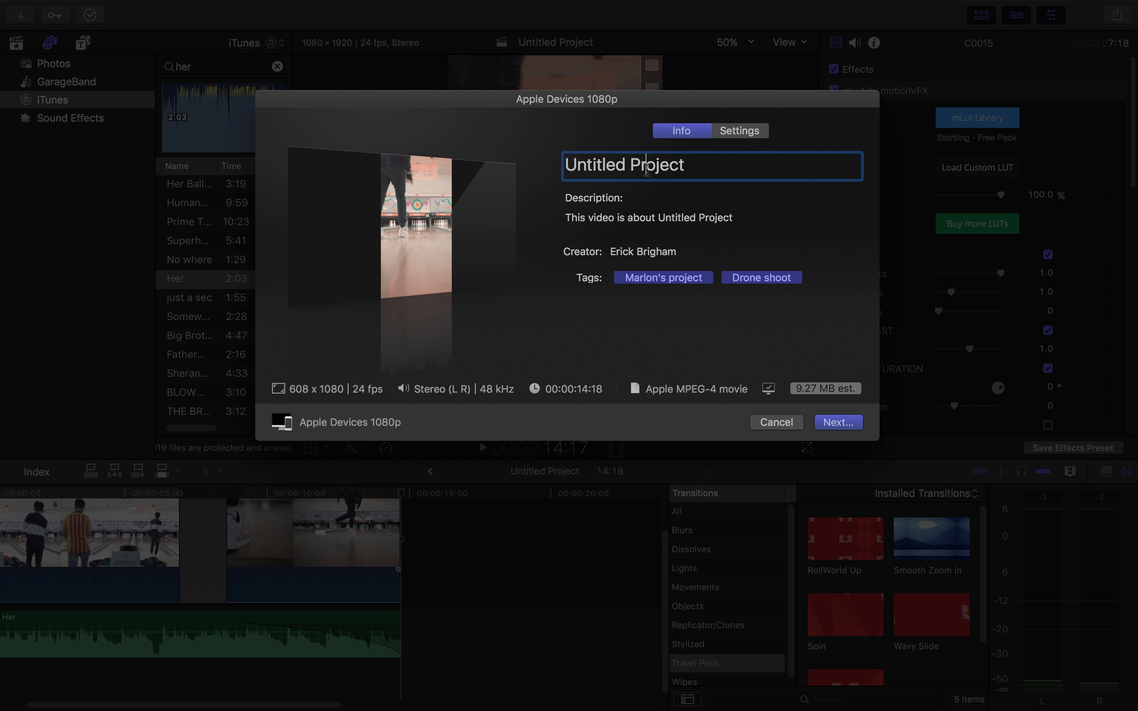
pyautogui.write('IG')
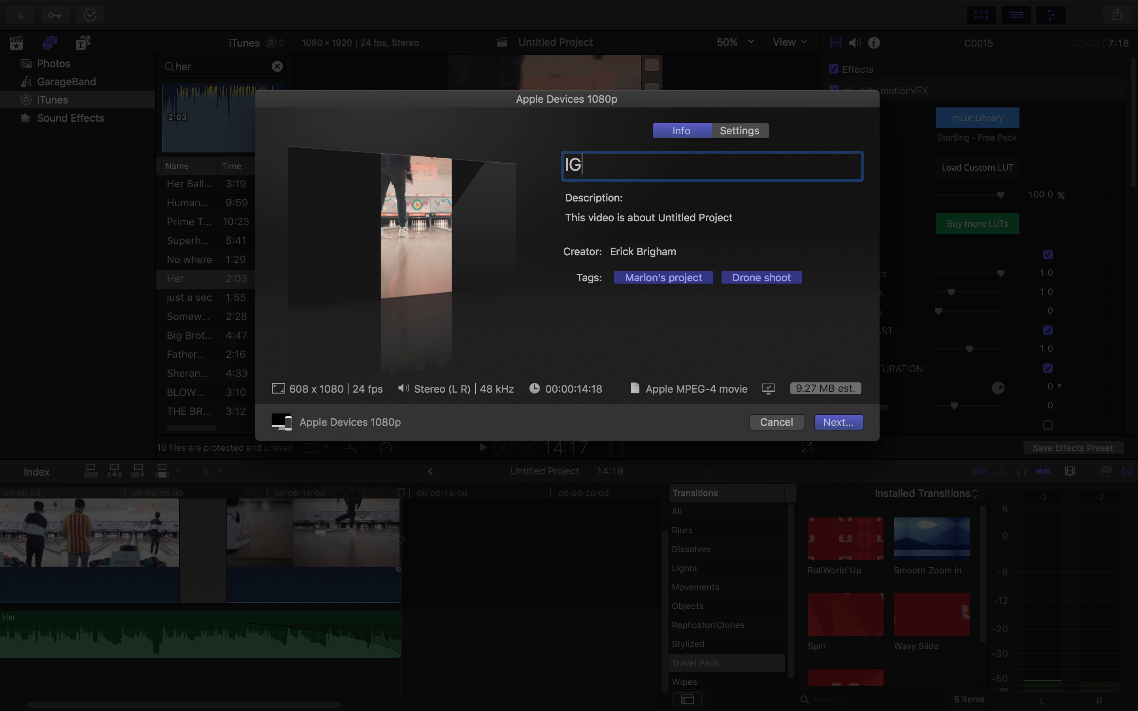
pyautogui.write(' fire emoji here')
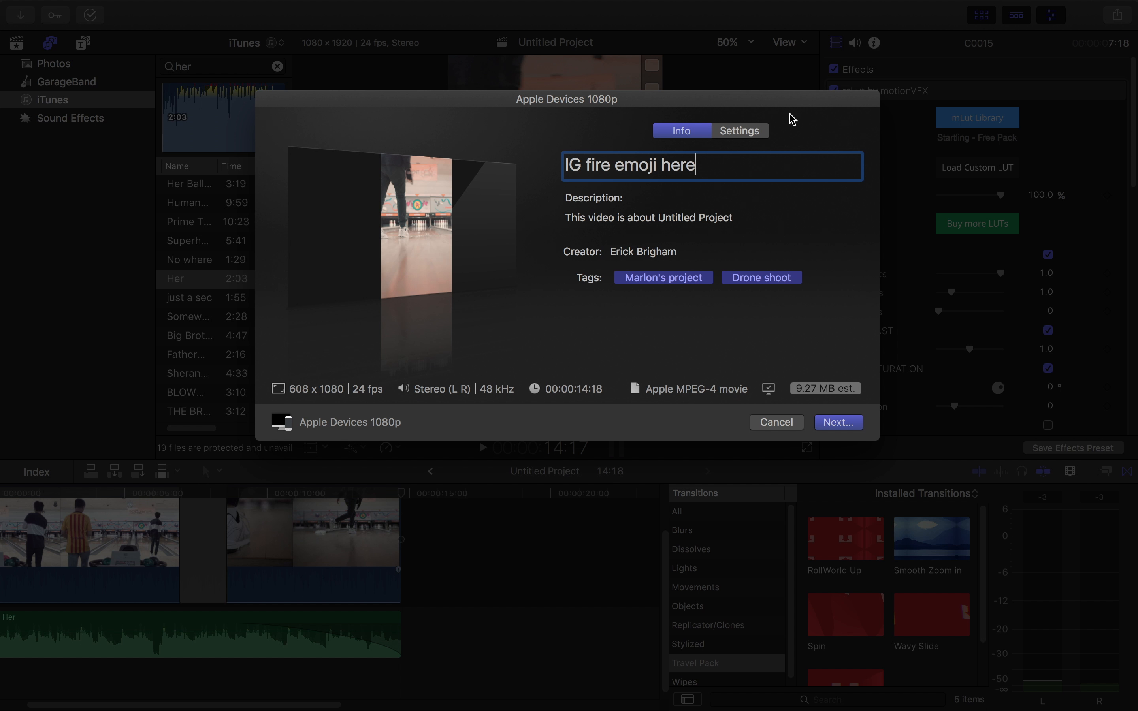
# Step: Set the export resolution to 1080 x 1920 in the export settings
pyautogui.click(739, 131)
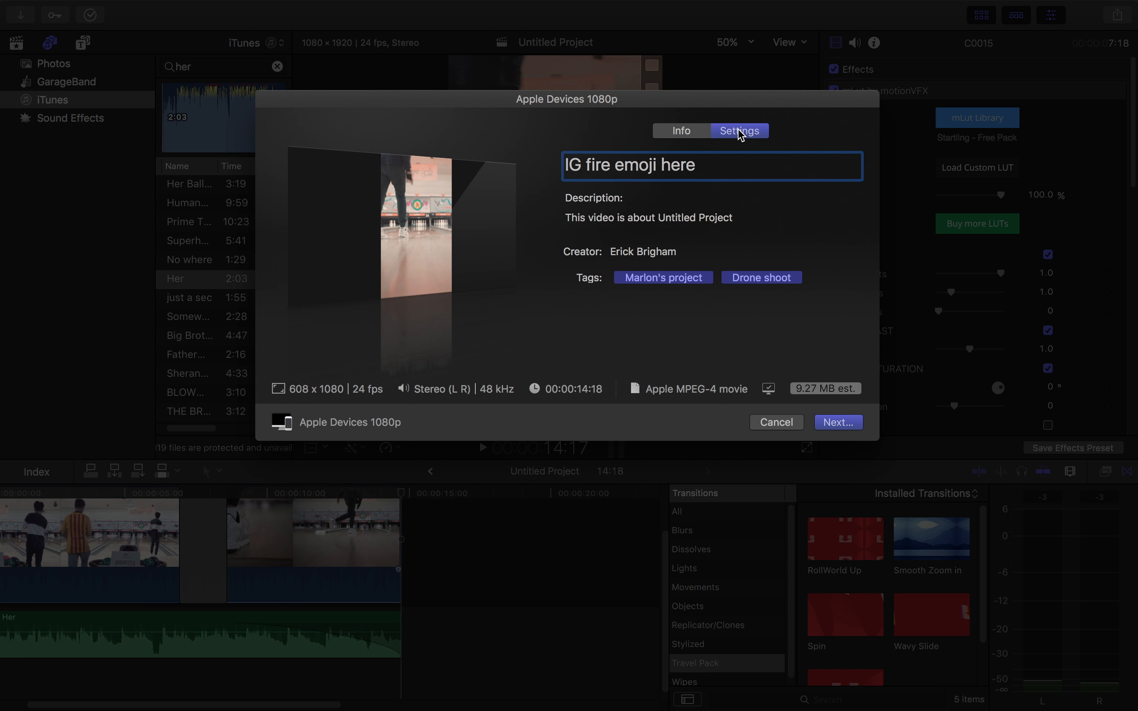
pyautogui.click(728, 255)
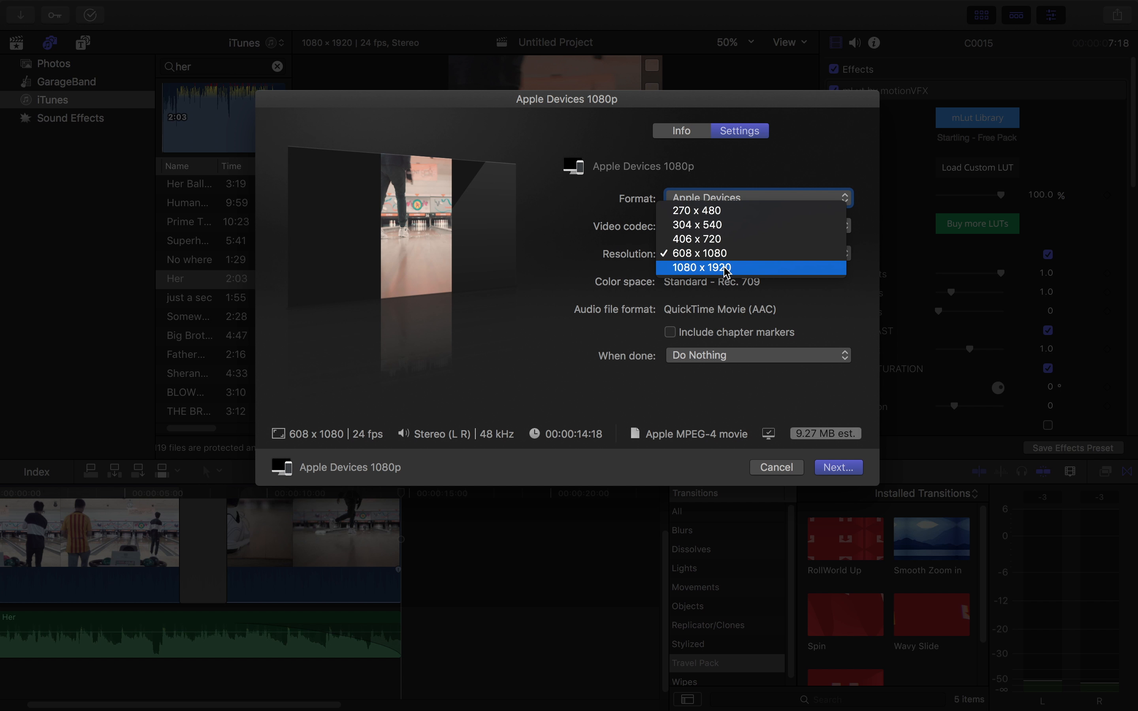
pyautogui.click(730, 267)
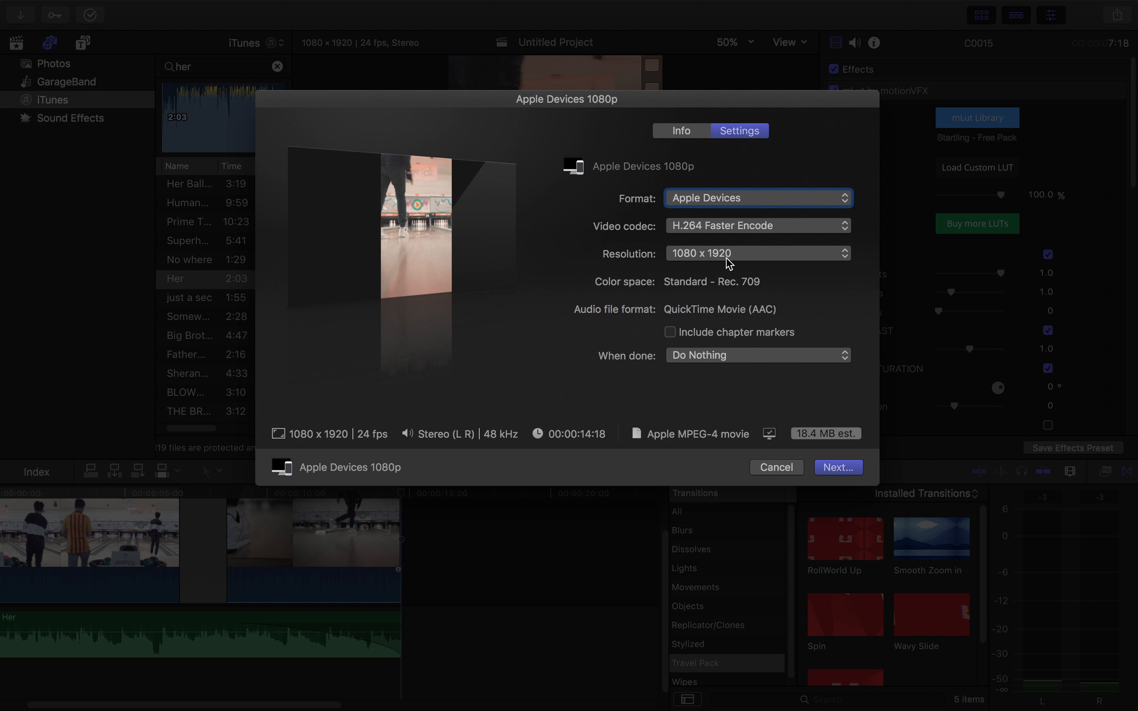
pyautogui.click(727, 259)
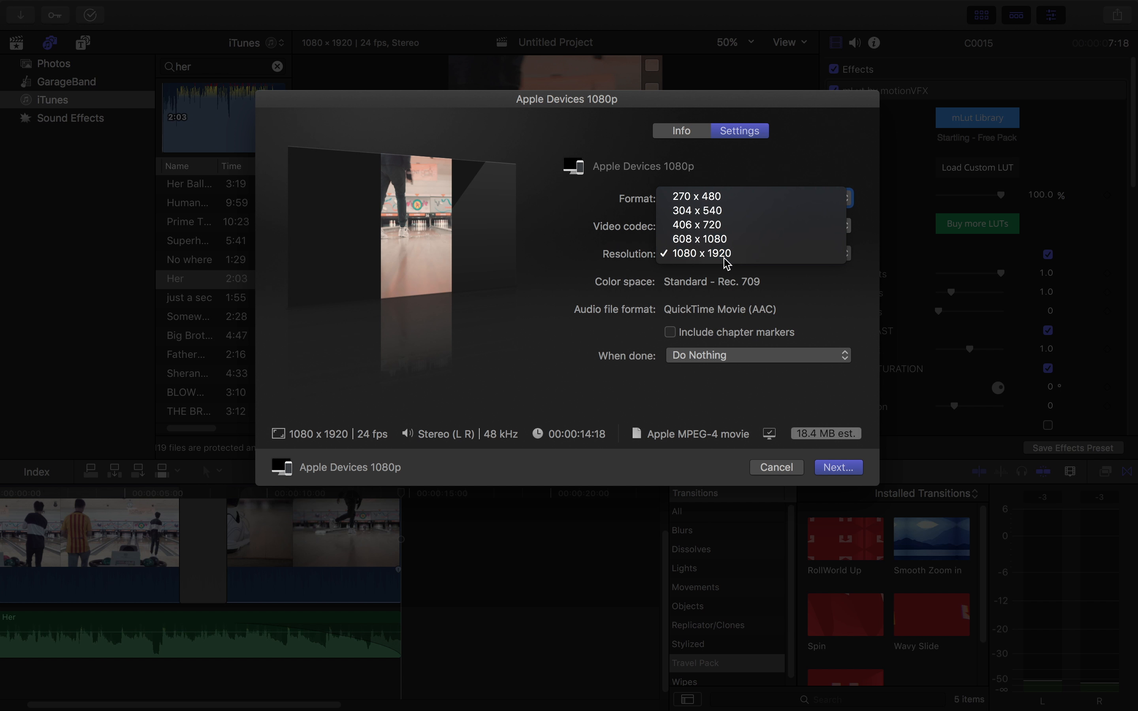
pyautogui.click(727, 257)
# Step: Try the H.264 Better Quality codec and the Web Hosting format for the export, checking the codec choices
pyautogui.click(737, 227)
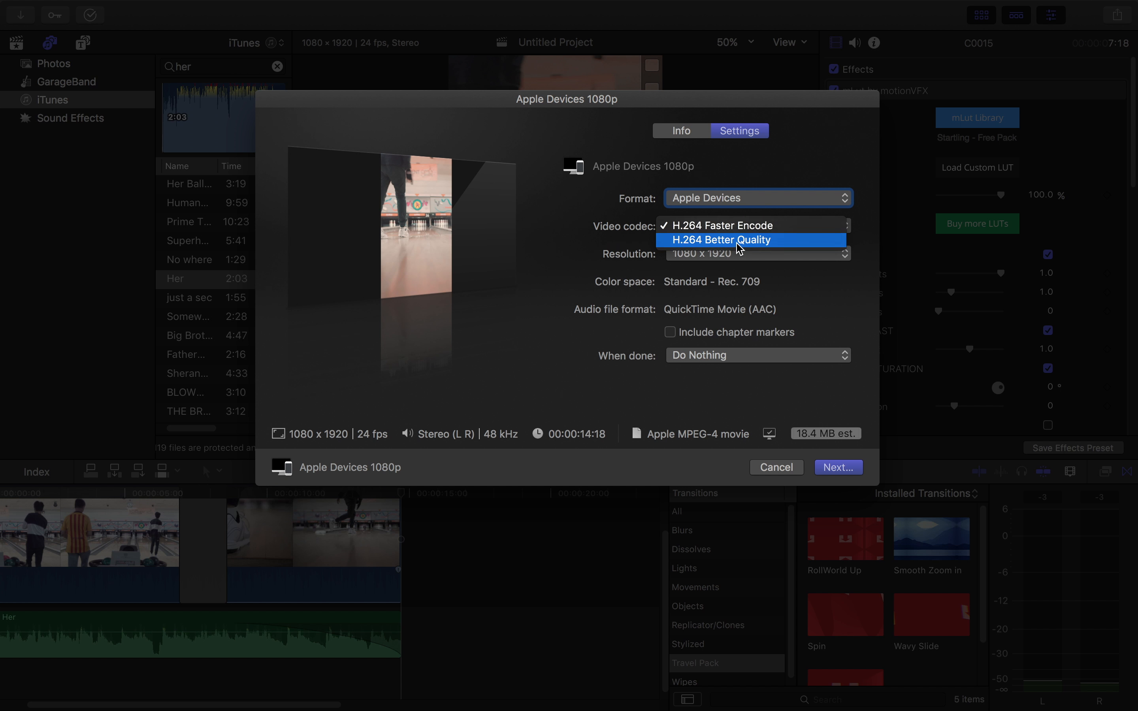
pyautogui.click(737, 242)
pyautogui.click(732, 198)
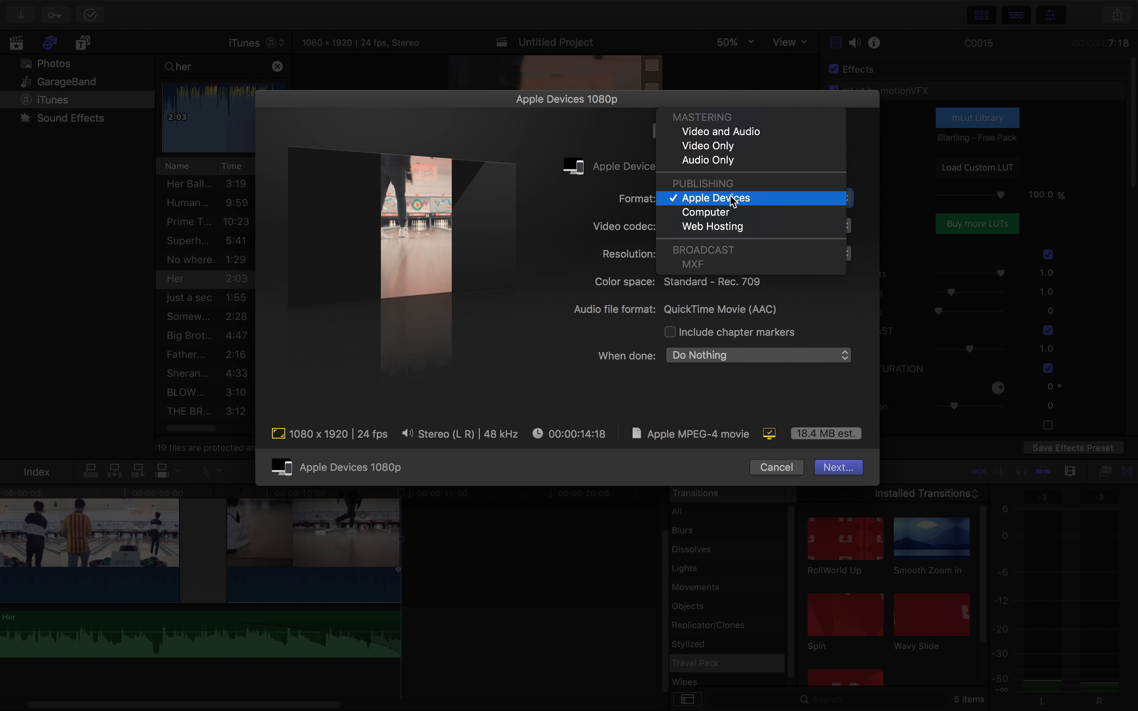
pyautogui.click(728, 228)
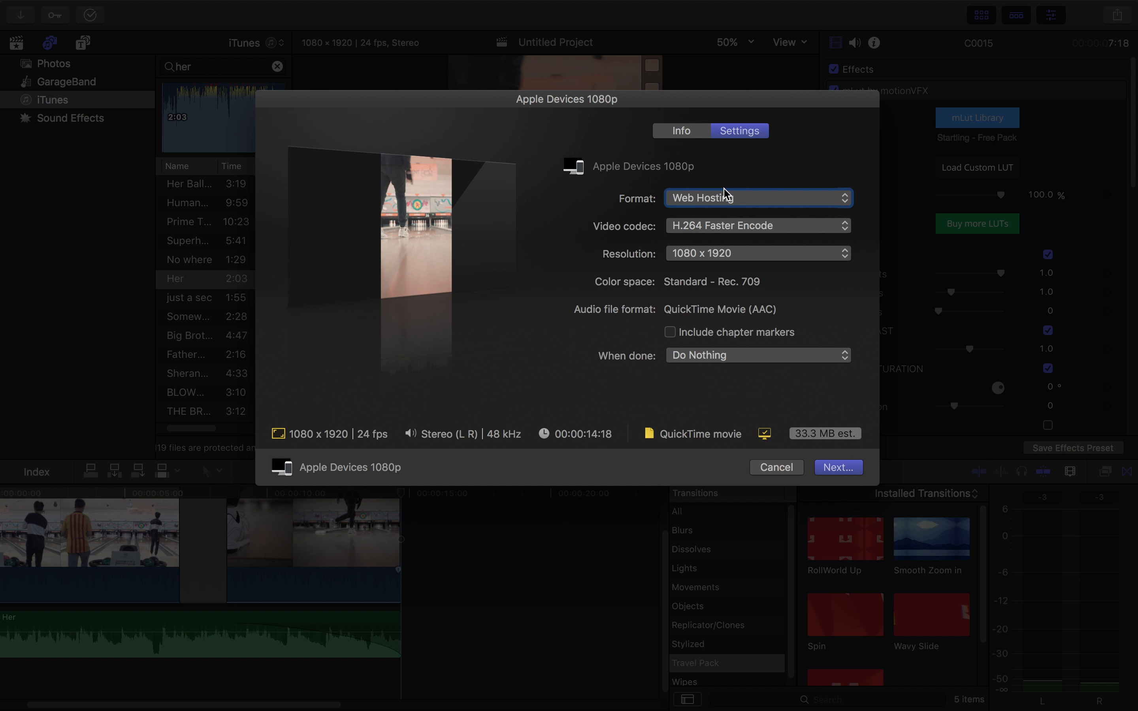
pyautogui.click(721, 227)
pyautogui.click(725, 226)
# Step: Try the Video and Audio mastering format with the Source - Apple ProRes 422 codec
pyautogui.click(727, 199)
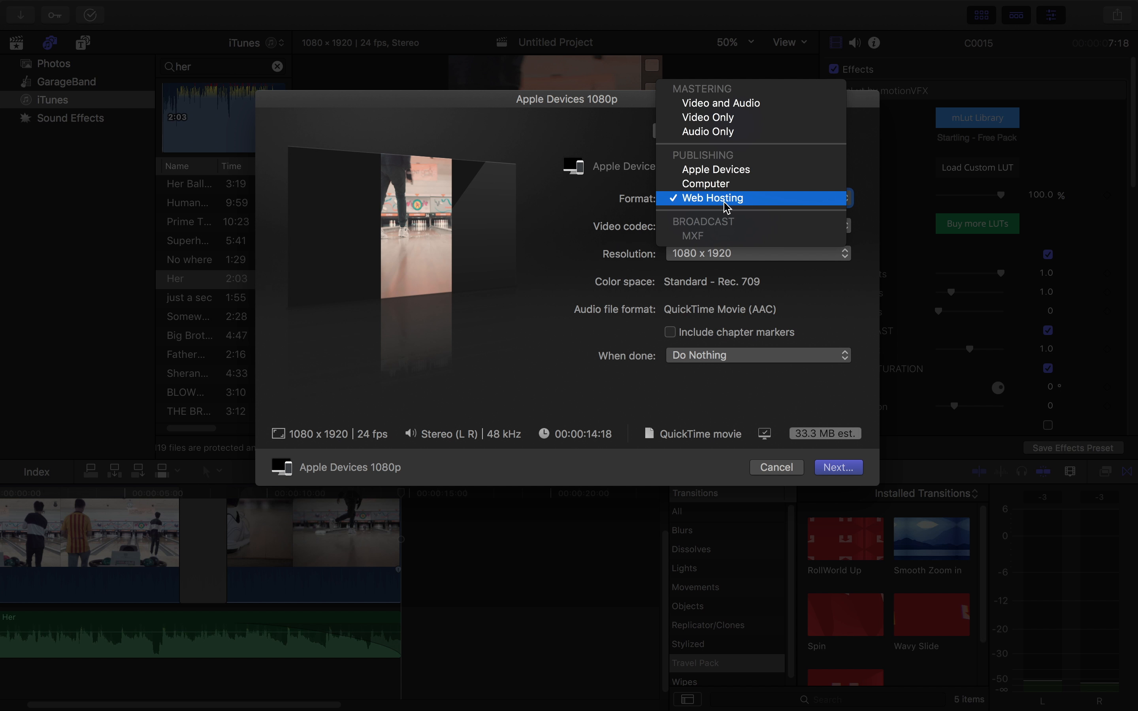
pyautogui.click(747, 105)
pyautogui.click(749, 227)
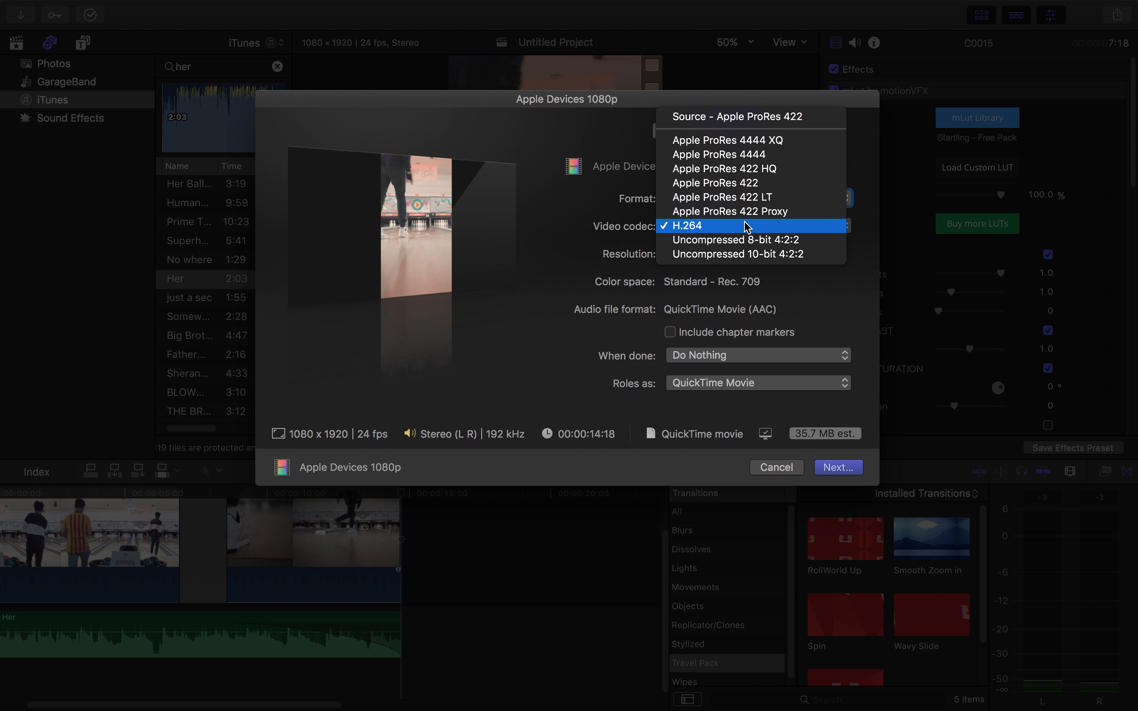
pyautogui.click(764, 118)
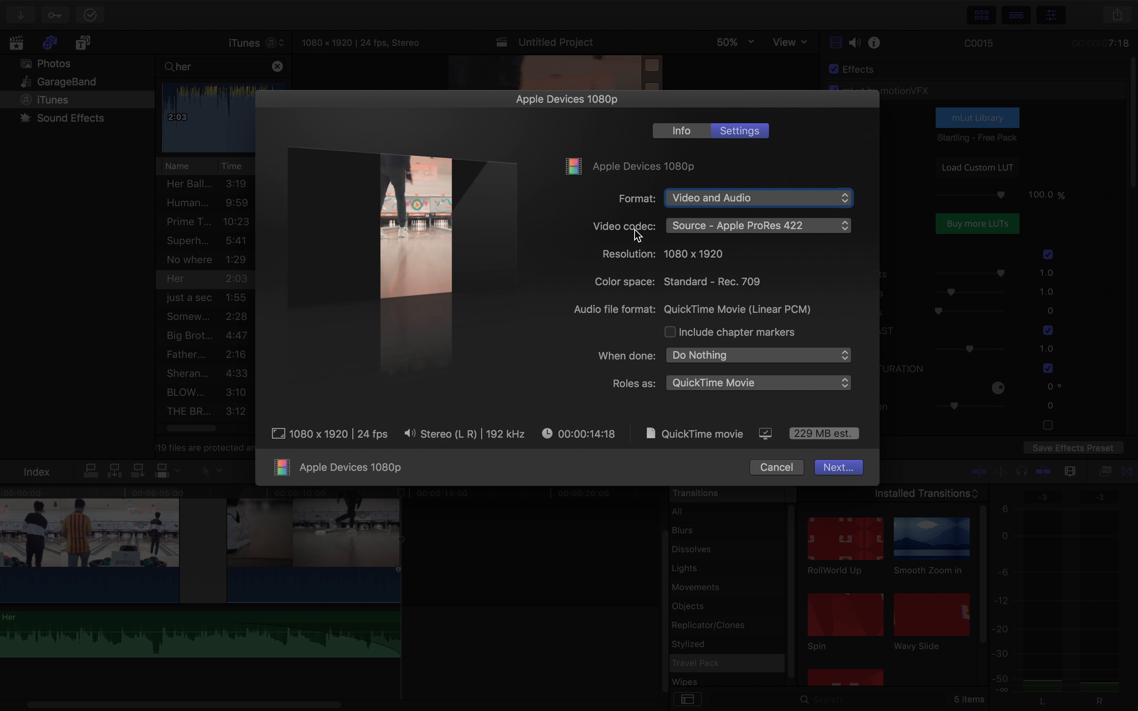
# Step: Set the export format to Web Hosting with the H.264 Faster Encode codec
pyautogui.click(678, 202)
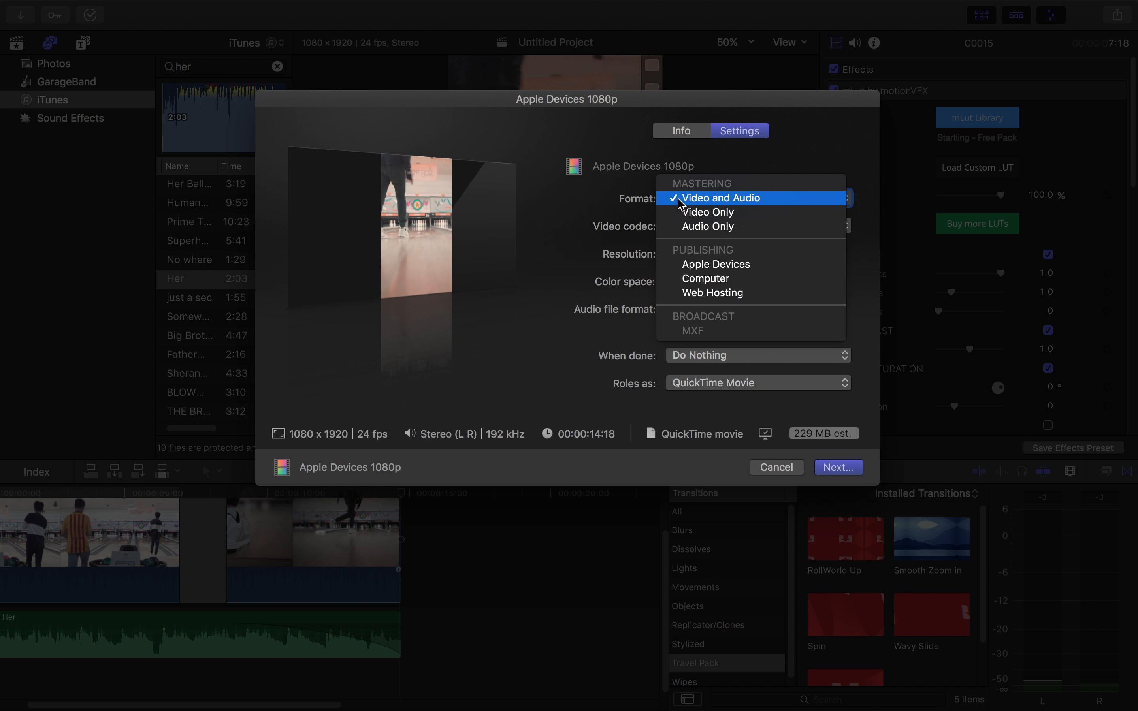
pyautogui.click(726, 298)
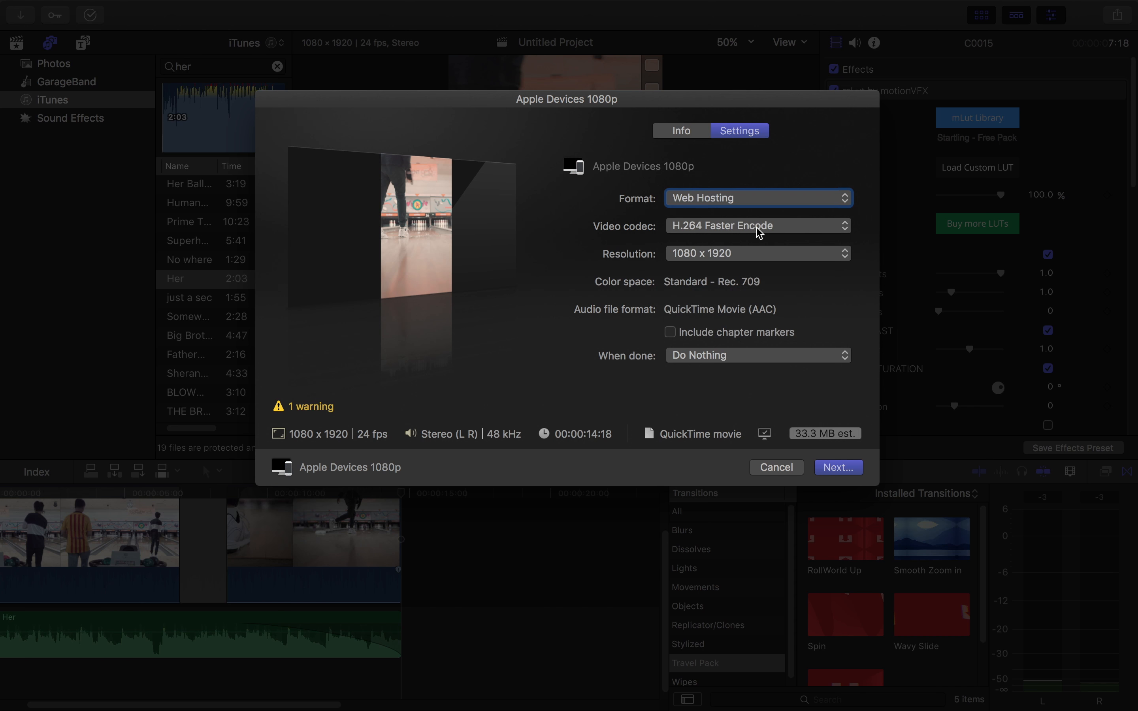
pyautogui.click(757, 225)
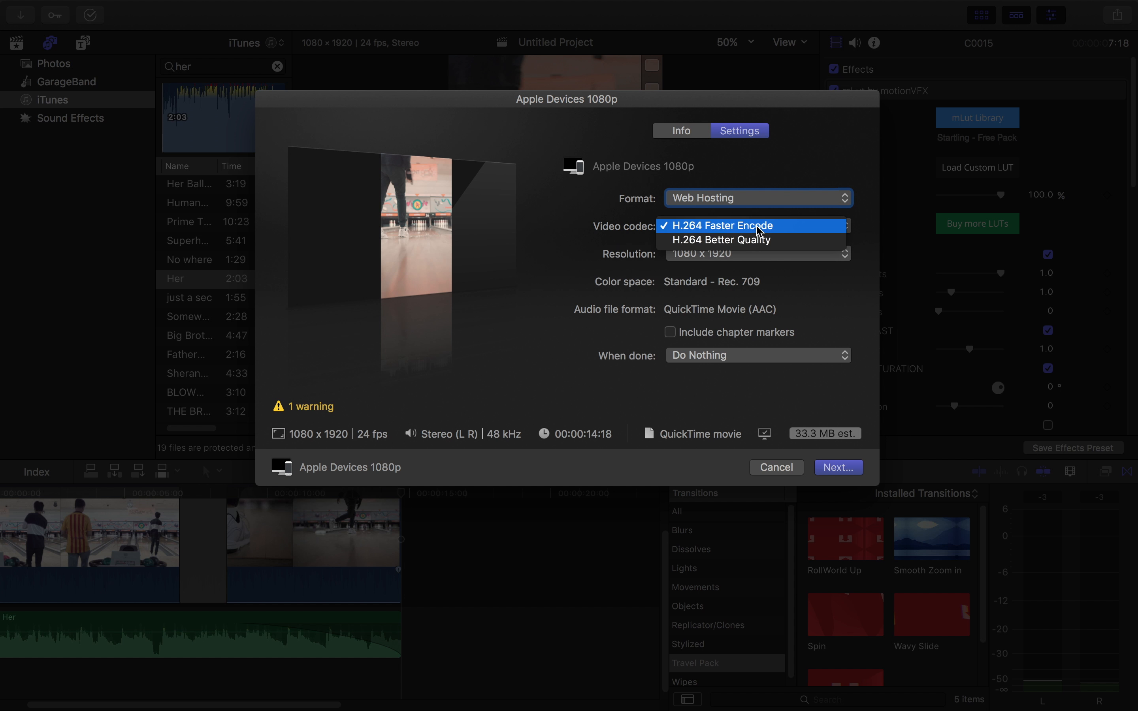
pyautogui.click(753, 228)
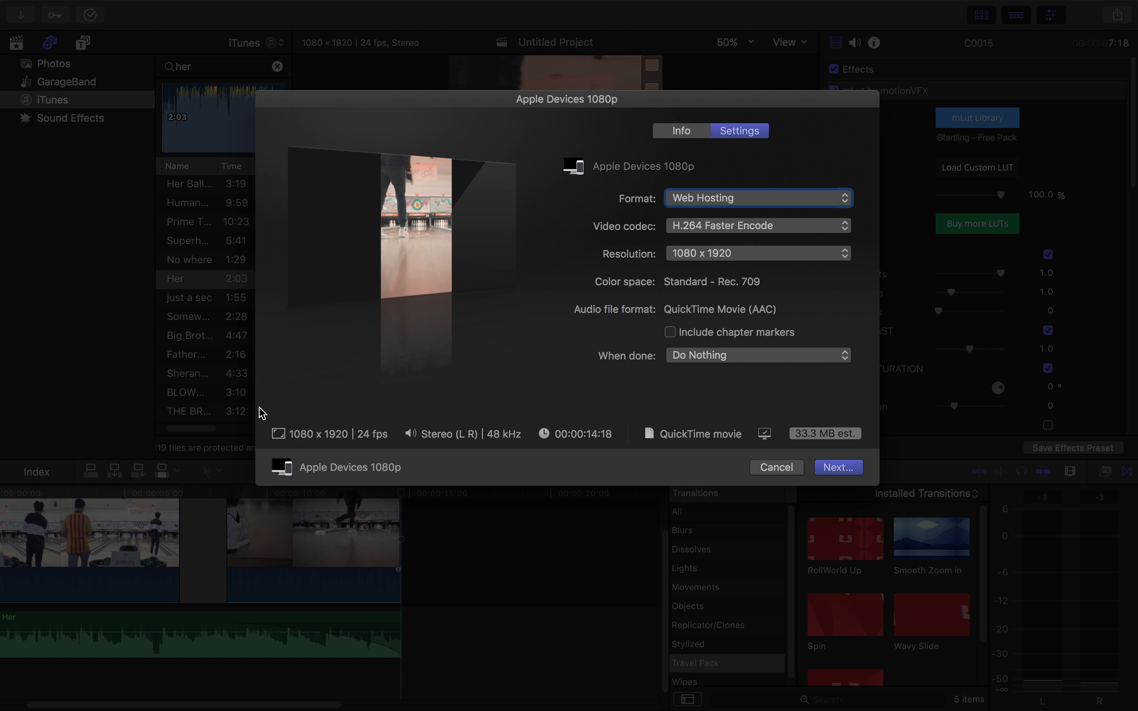
# Step: Save the Web Hosting export to the Desktop as "IG fire emoji here" and open the background tasks to check its progress
pyautogui.click(851, 470)
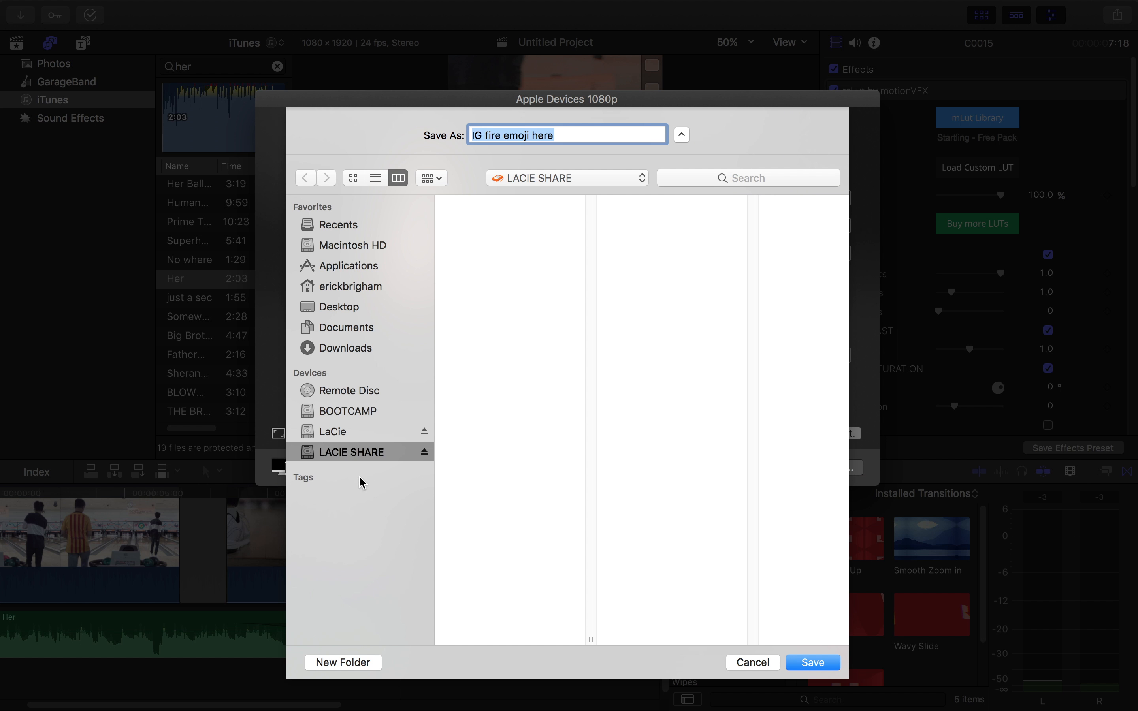
pyautogui.click(369, 309)
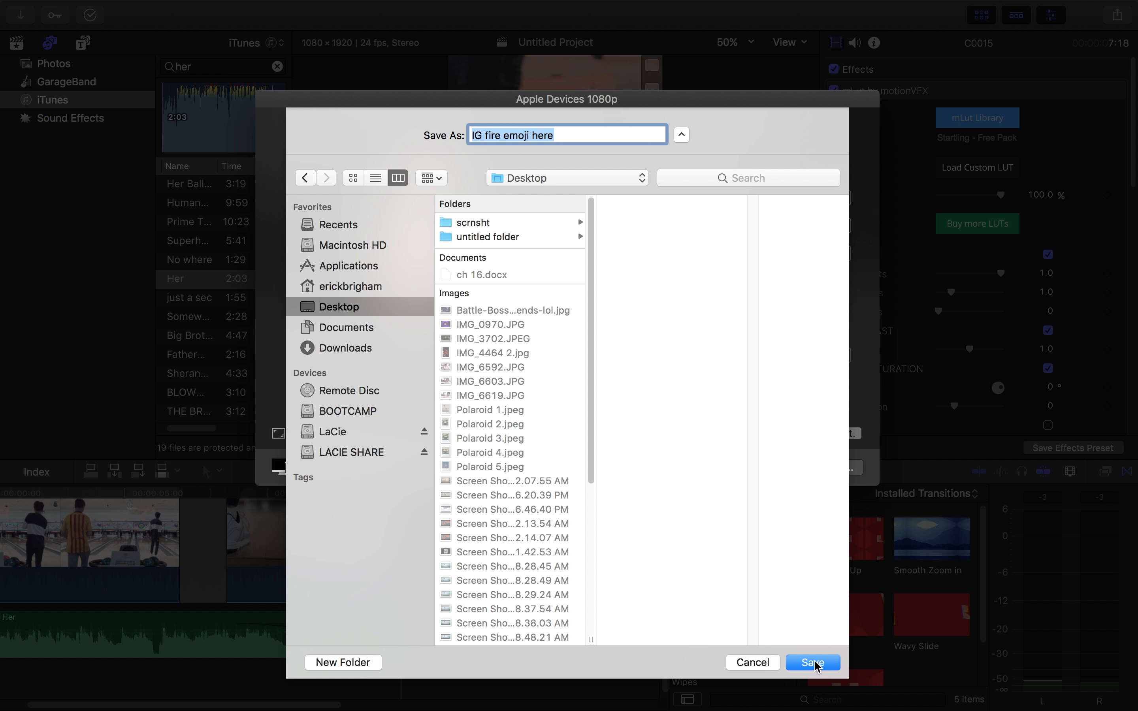
pyautogui.click(815, 662)
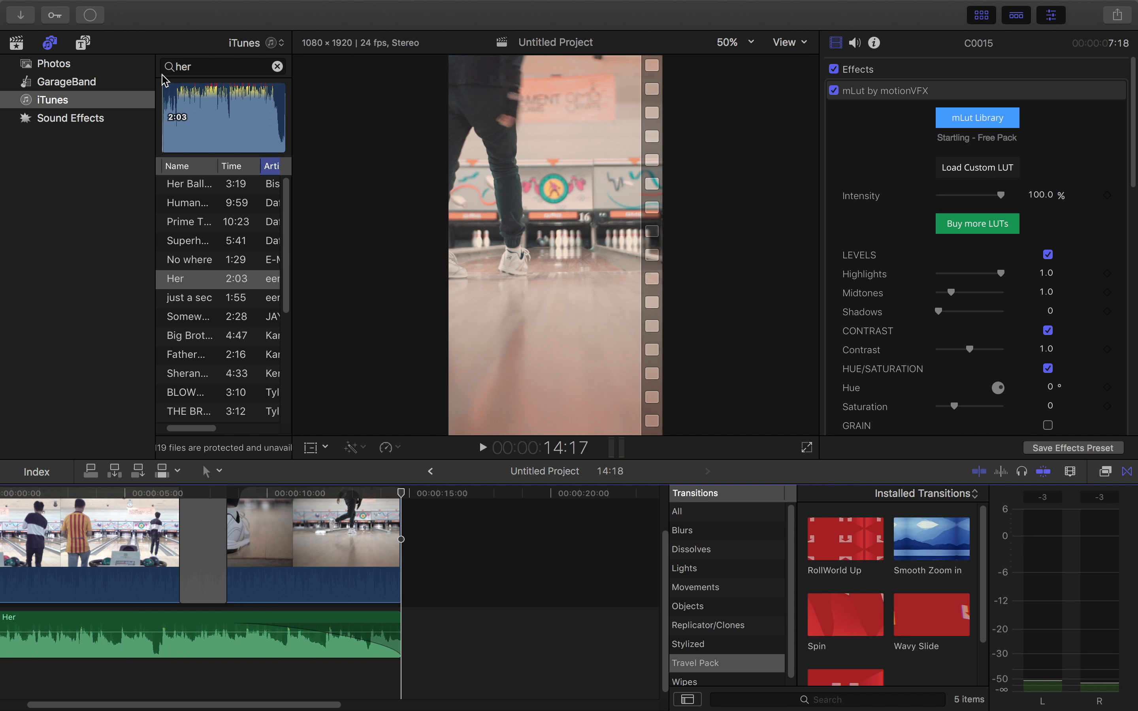
pyautogui.click(91, 15)
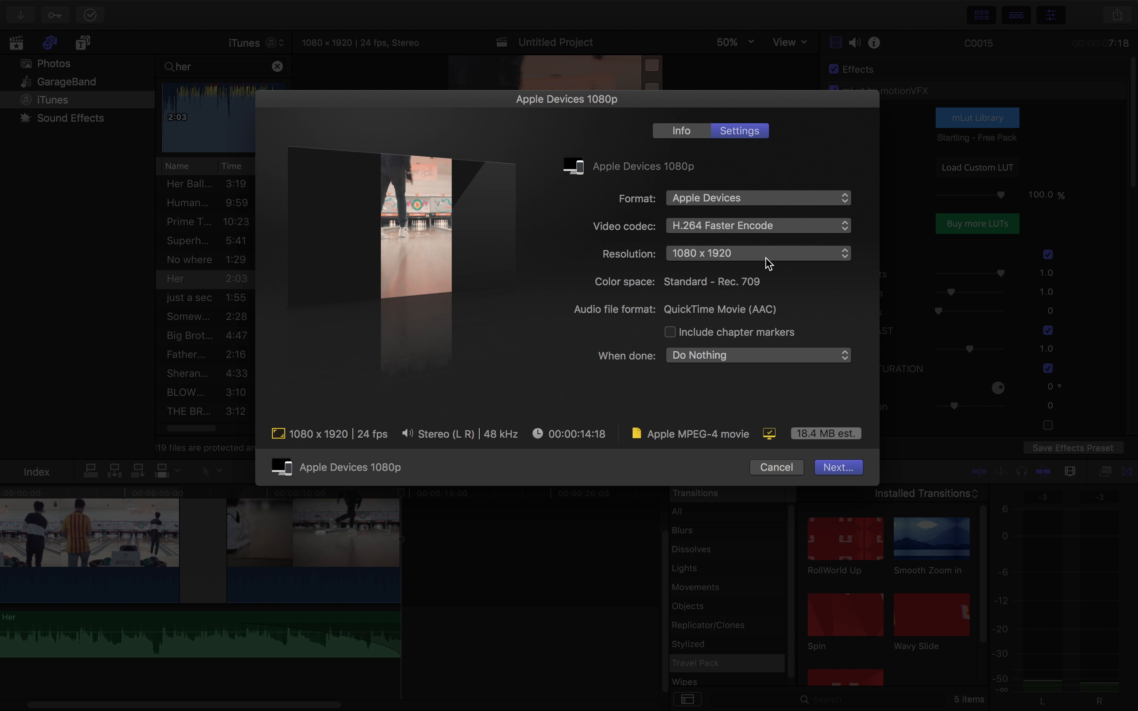
# Step: Export an Apple Devices version at 1080 x 1920 to the Desktop as "IG fire emoji here" and check the background tasks
pyautogui.click(767, 257)
pyautogui.click(767, 257)
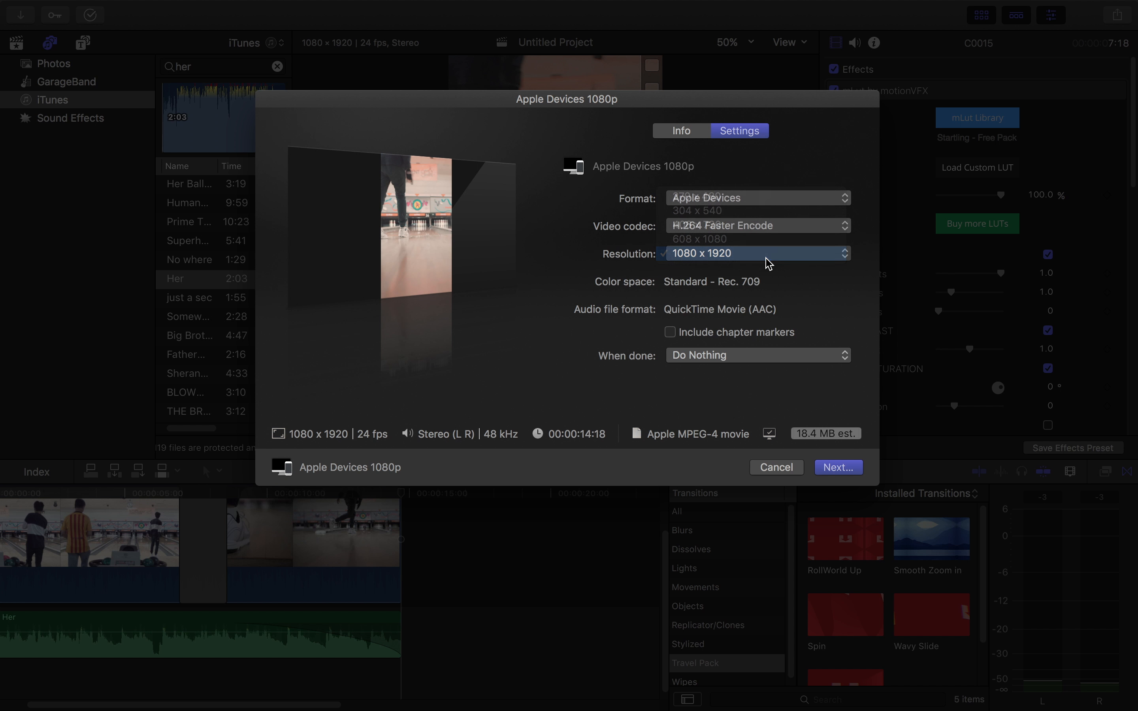
pyautogui.click(841, 468)
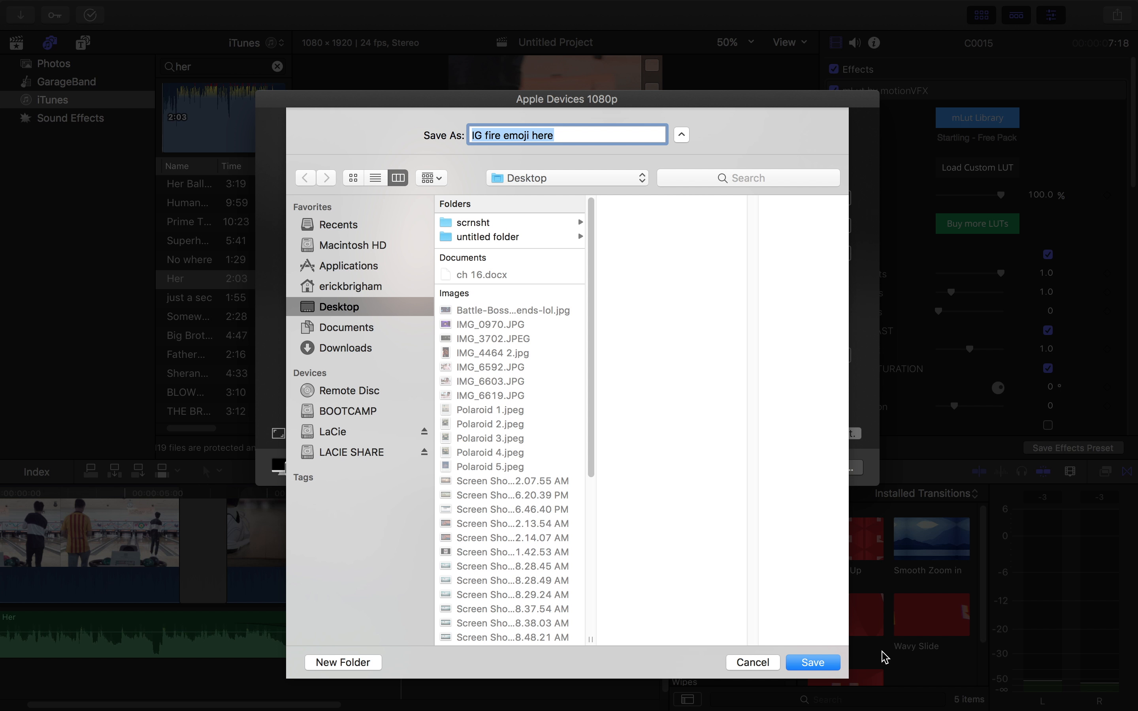
pyautogui.click(812, 662)
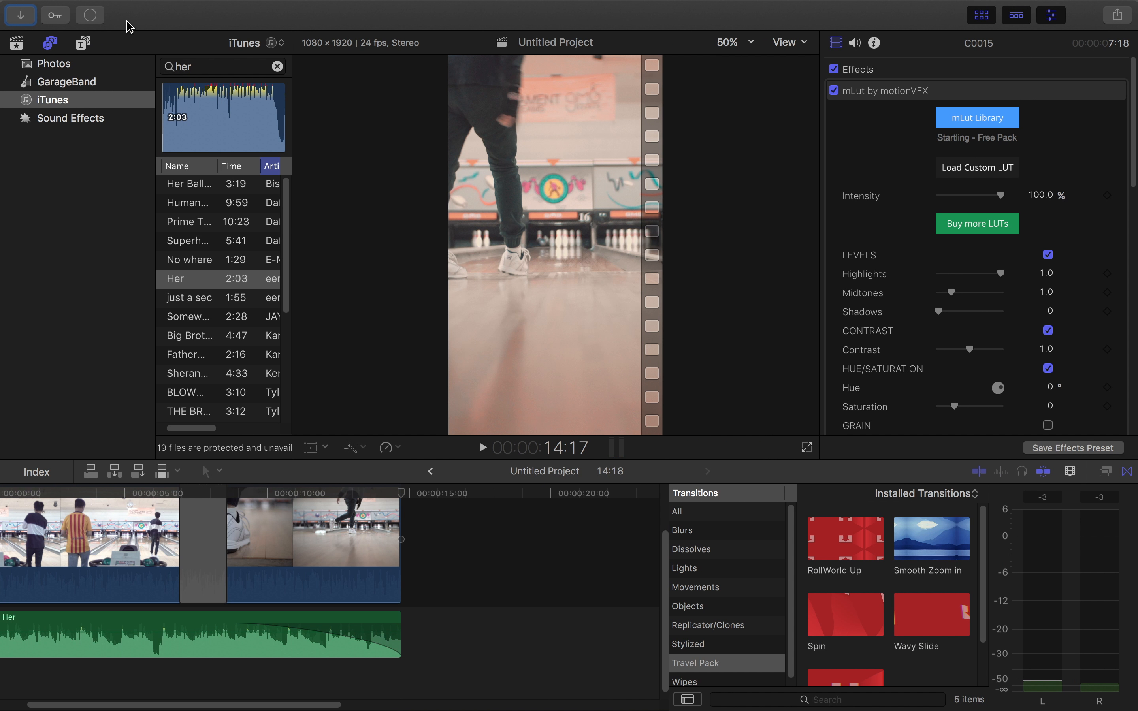
pyautogui.click(91, 16)
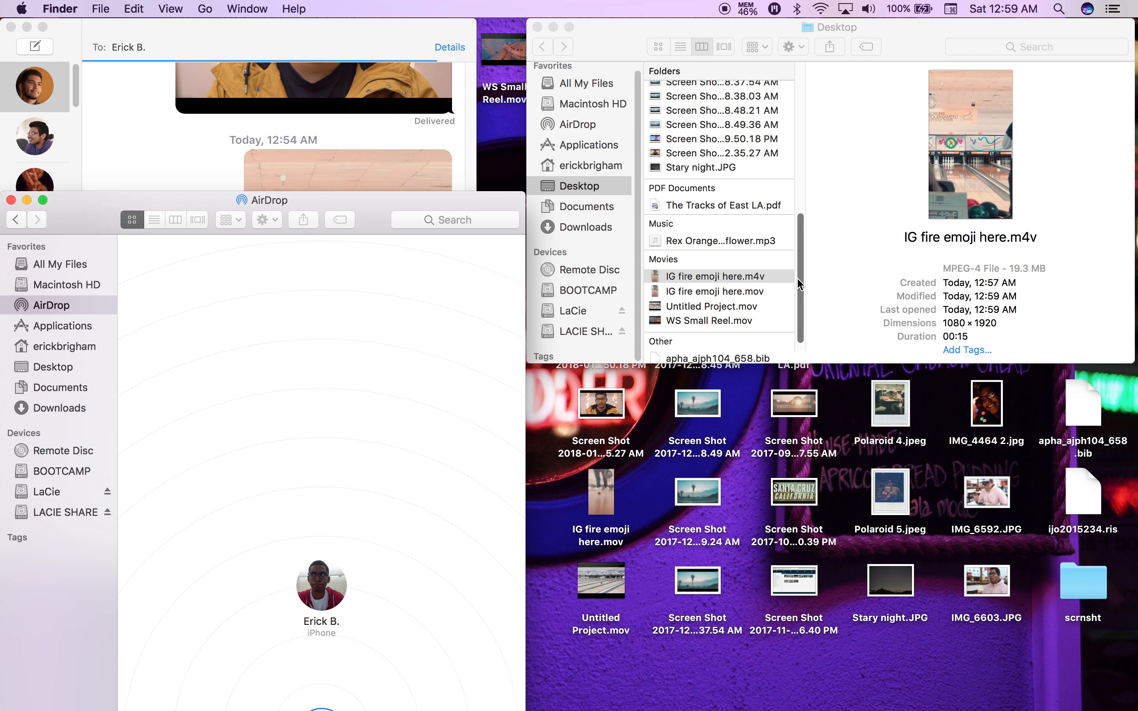
# Step: Send IG fire emoji here.m4v from the Desktop folder in Finder to the iPhone over AirDrop
pyautogui.moveTo(797, 277); pyautogui.dragTo(328, 587)
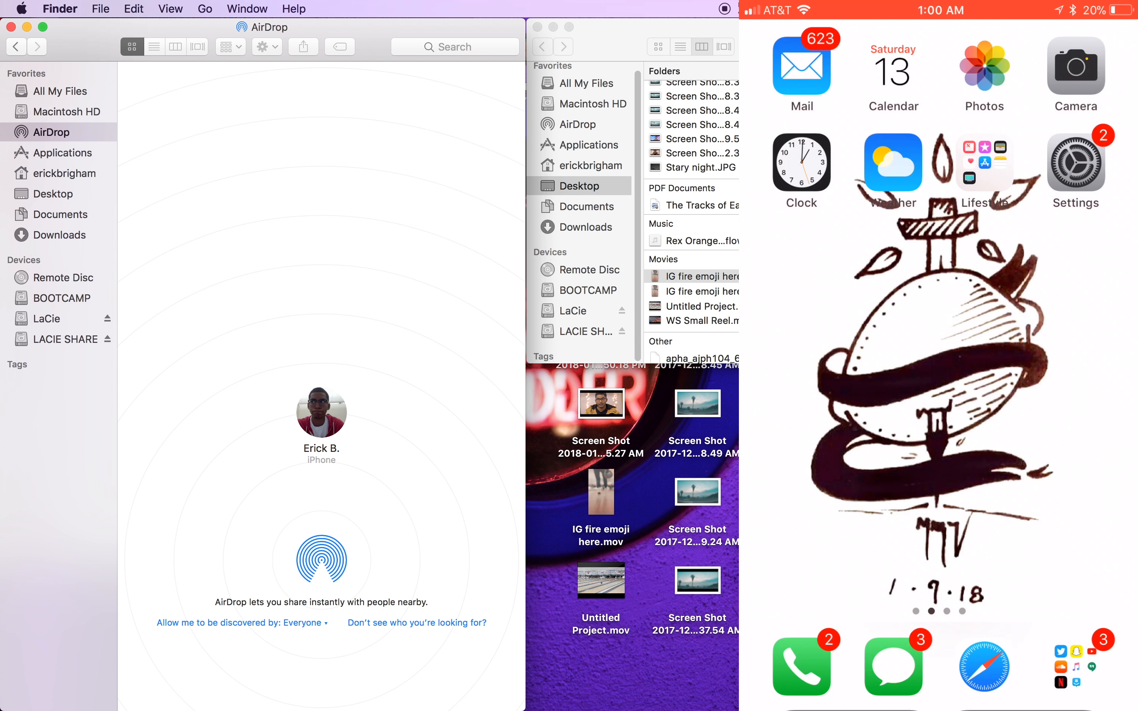
pyautogui.moveTo(727, 277); pyautogui.dragTo(328, 420)
pyautogui.moveTo(391, 27); pyautogui.dragTo(382, 146)
pyautogui.click(373, 32)
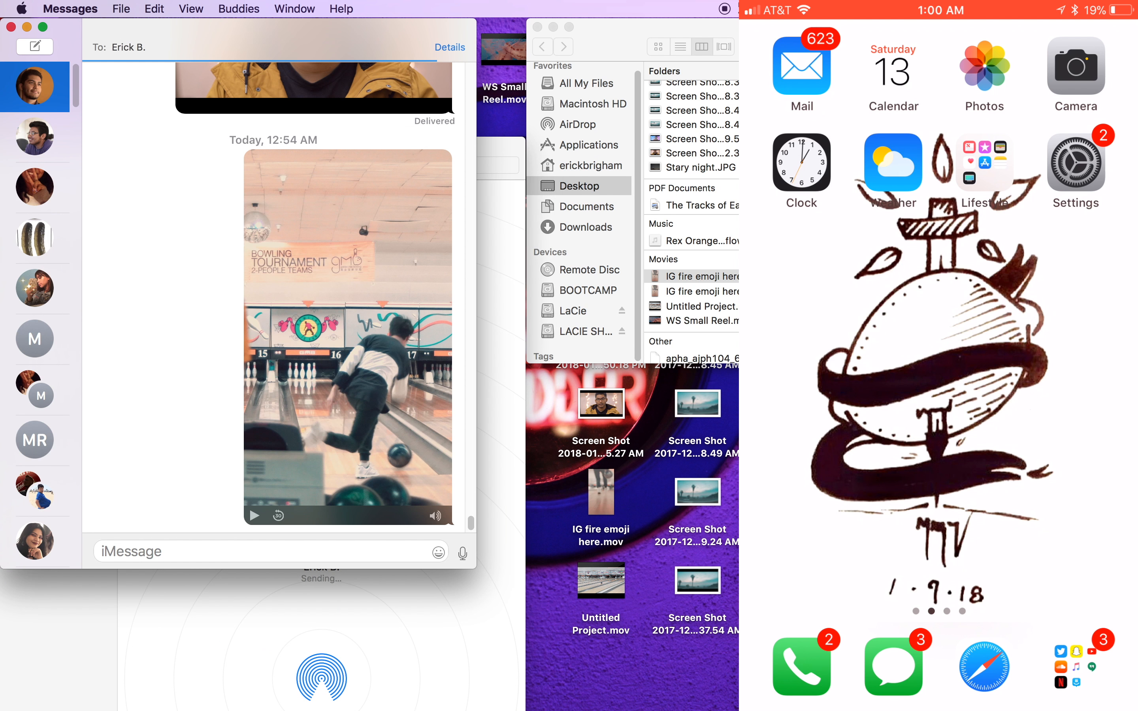
pyautogui.moveTo(734, 277); pyautogui.dragTo(332, 543)
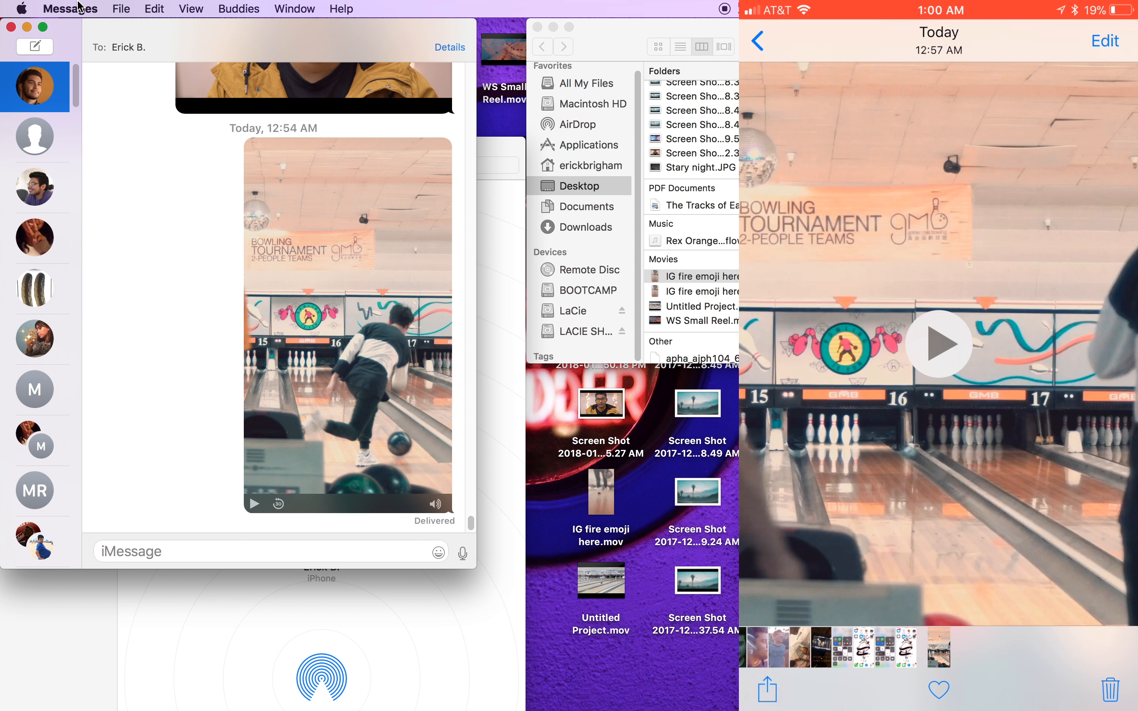
# Step: Close the Messages window and move the AirDrop window back up below the menu bar
pyautogui.click(10, 27)
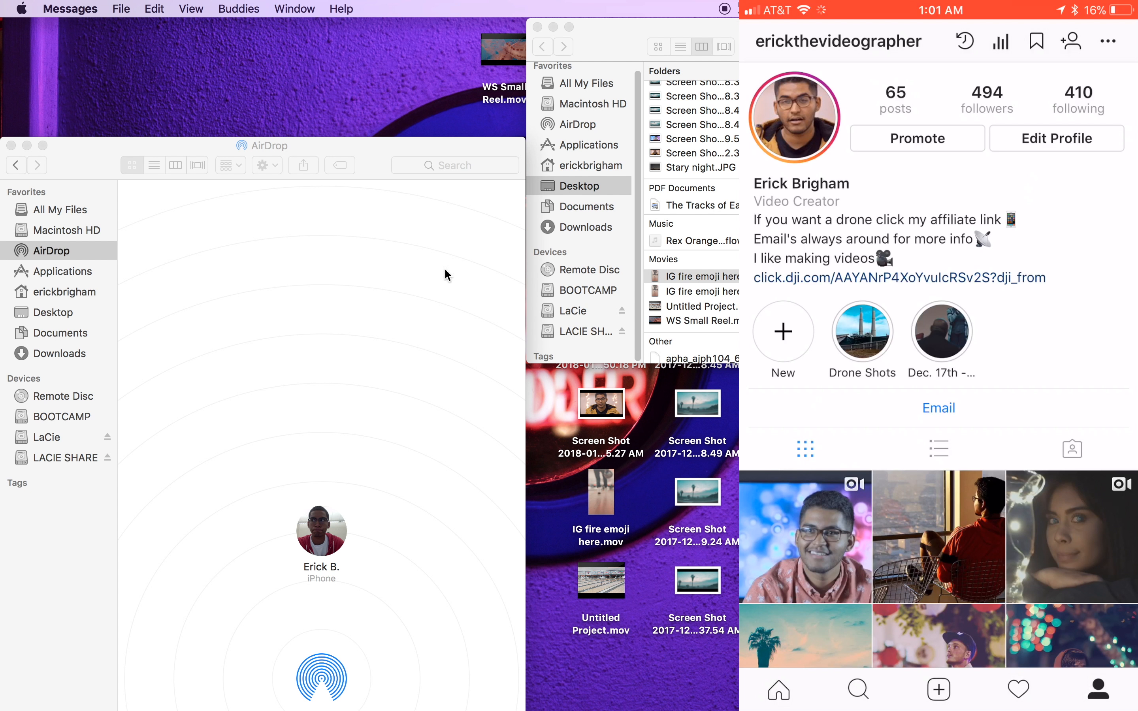
pyautogui.moveTo(474, 145); pyautogui.dragTo(480, 27)
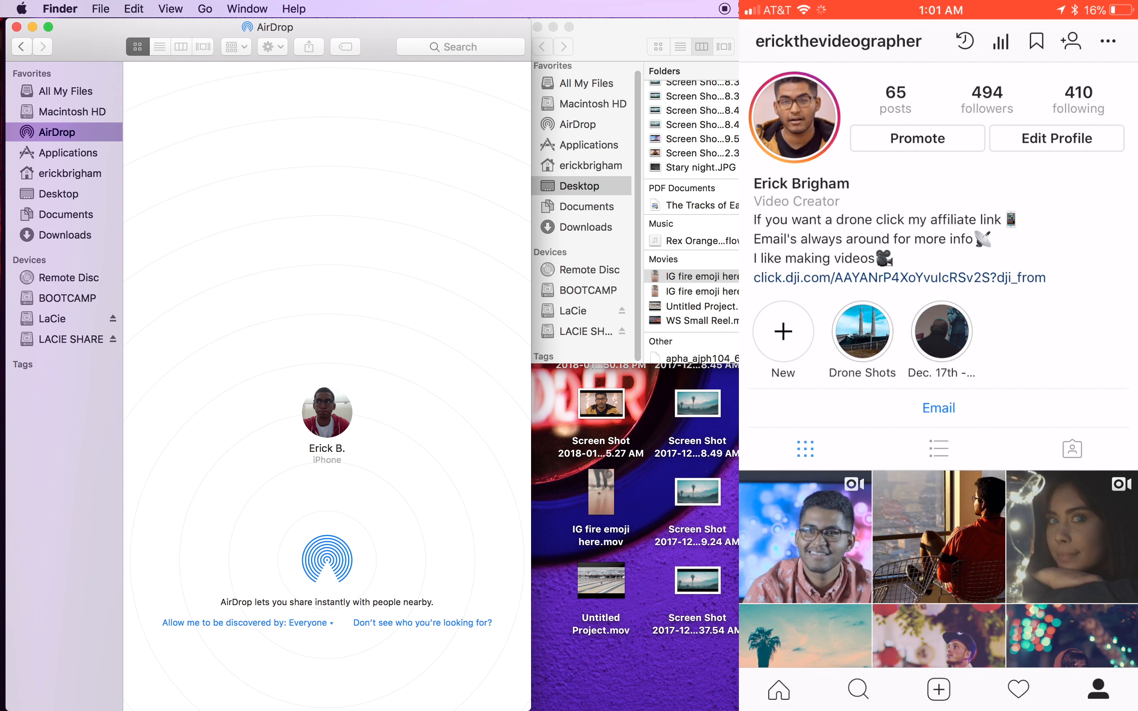